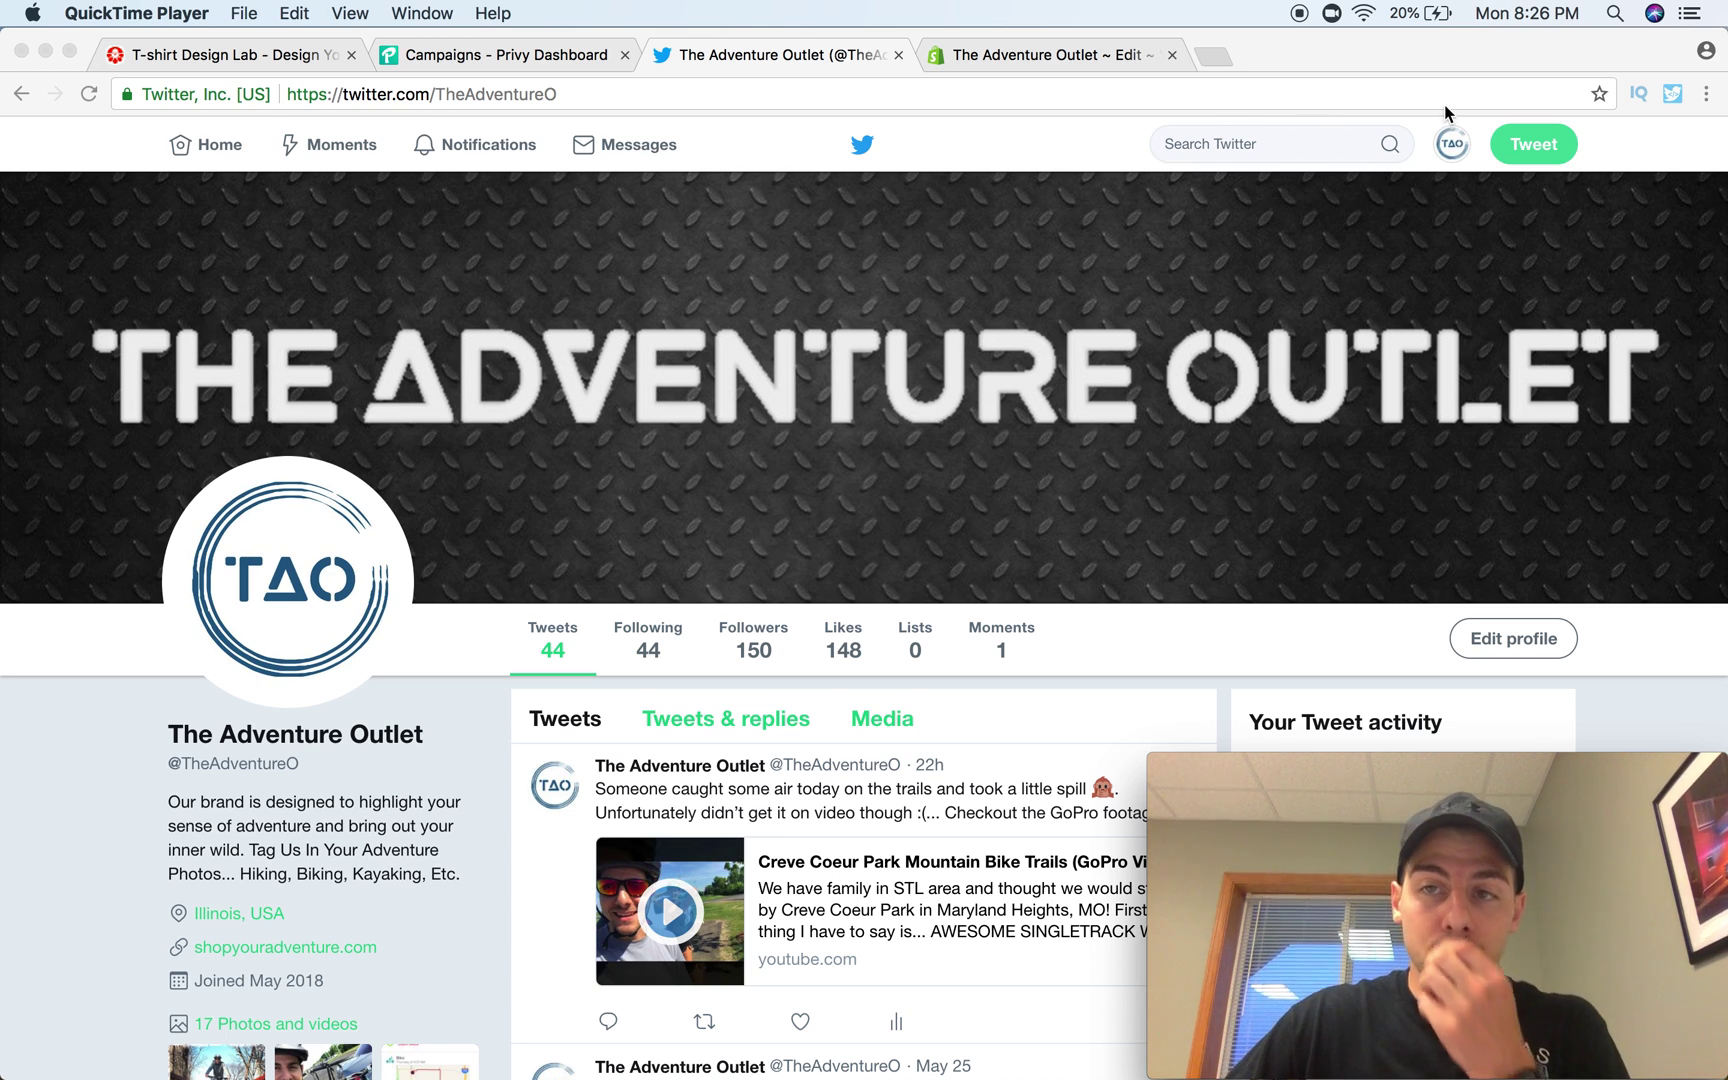
Step: Open Ads Manager for The Adventure Outlet, showing $19.52 spent and the redbull helmet campaign
left_click(1462, 149)
left_click(1450, 146)
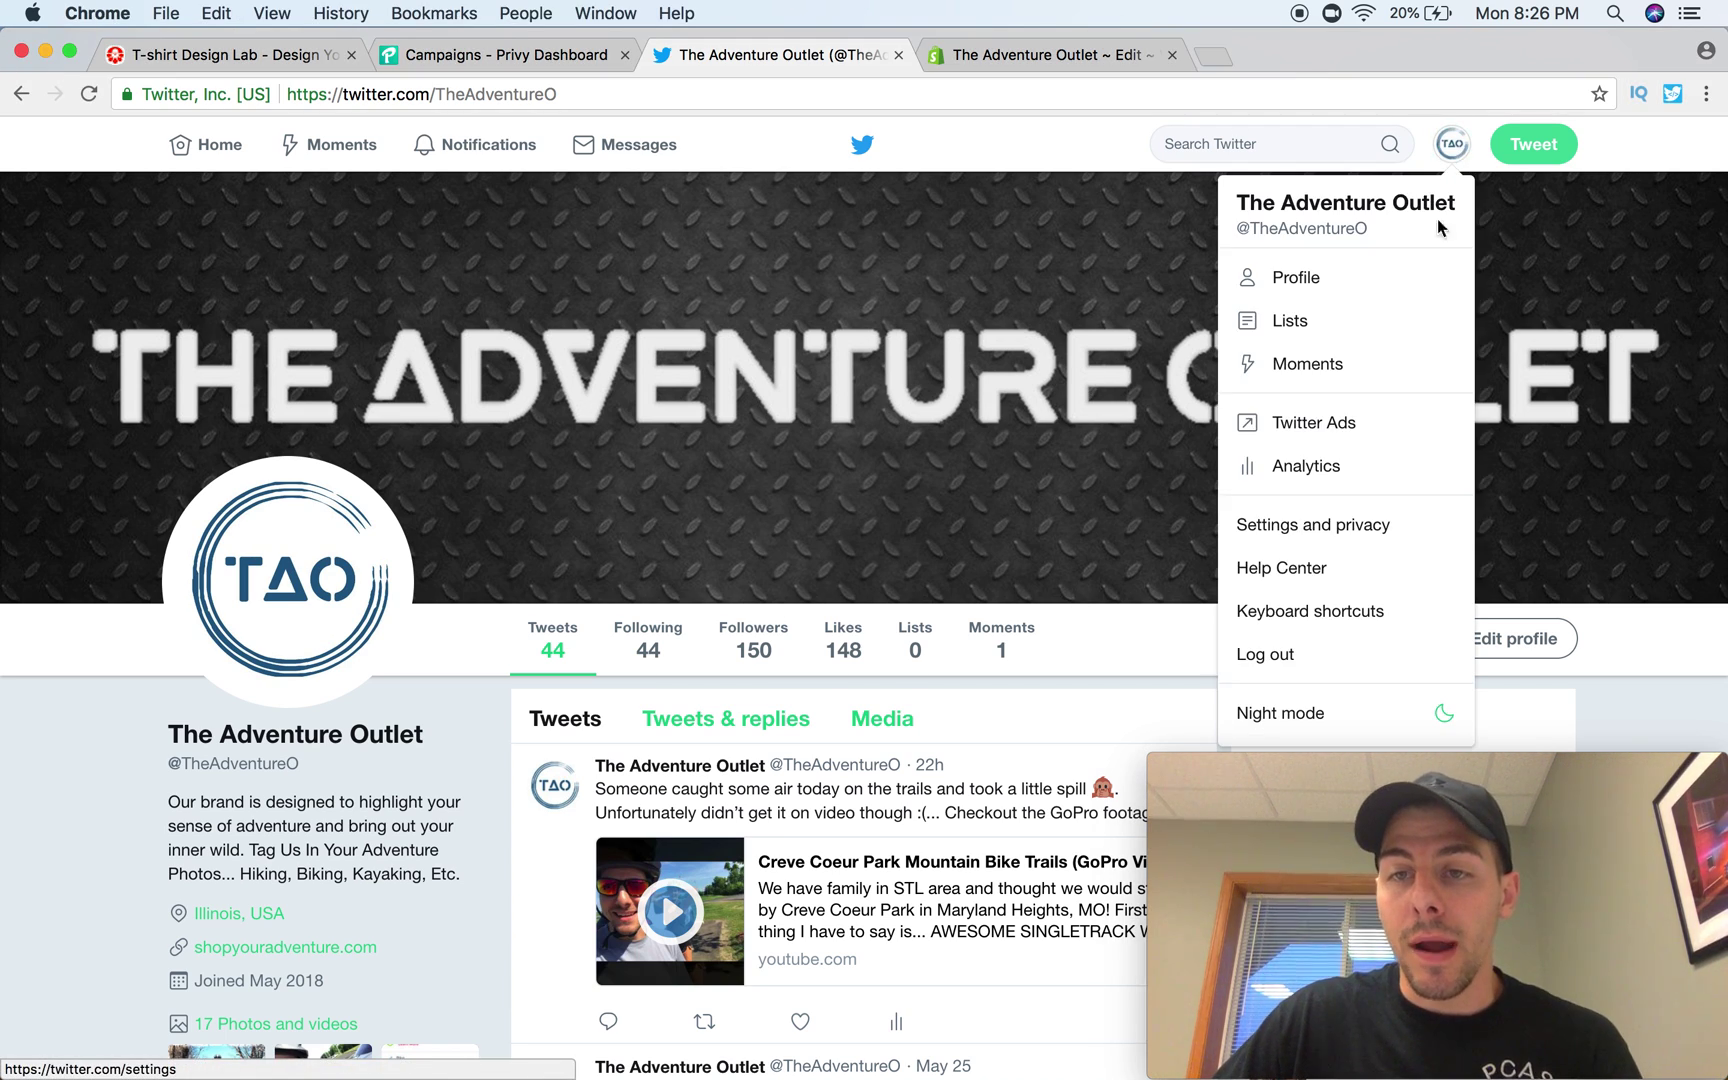
left_click(1340, 433)
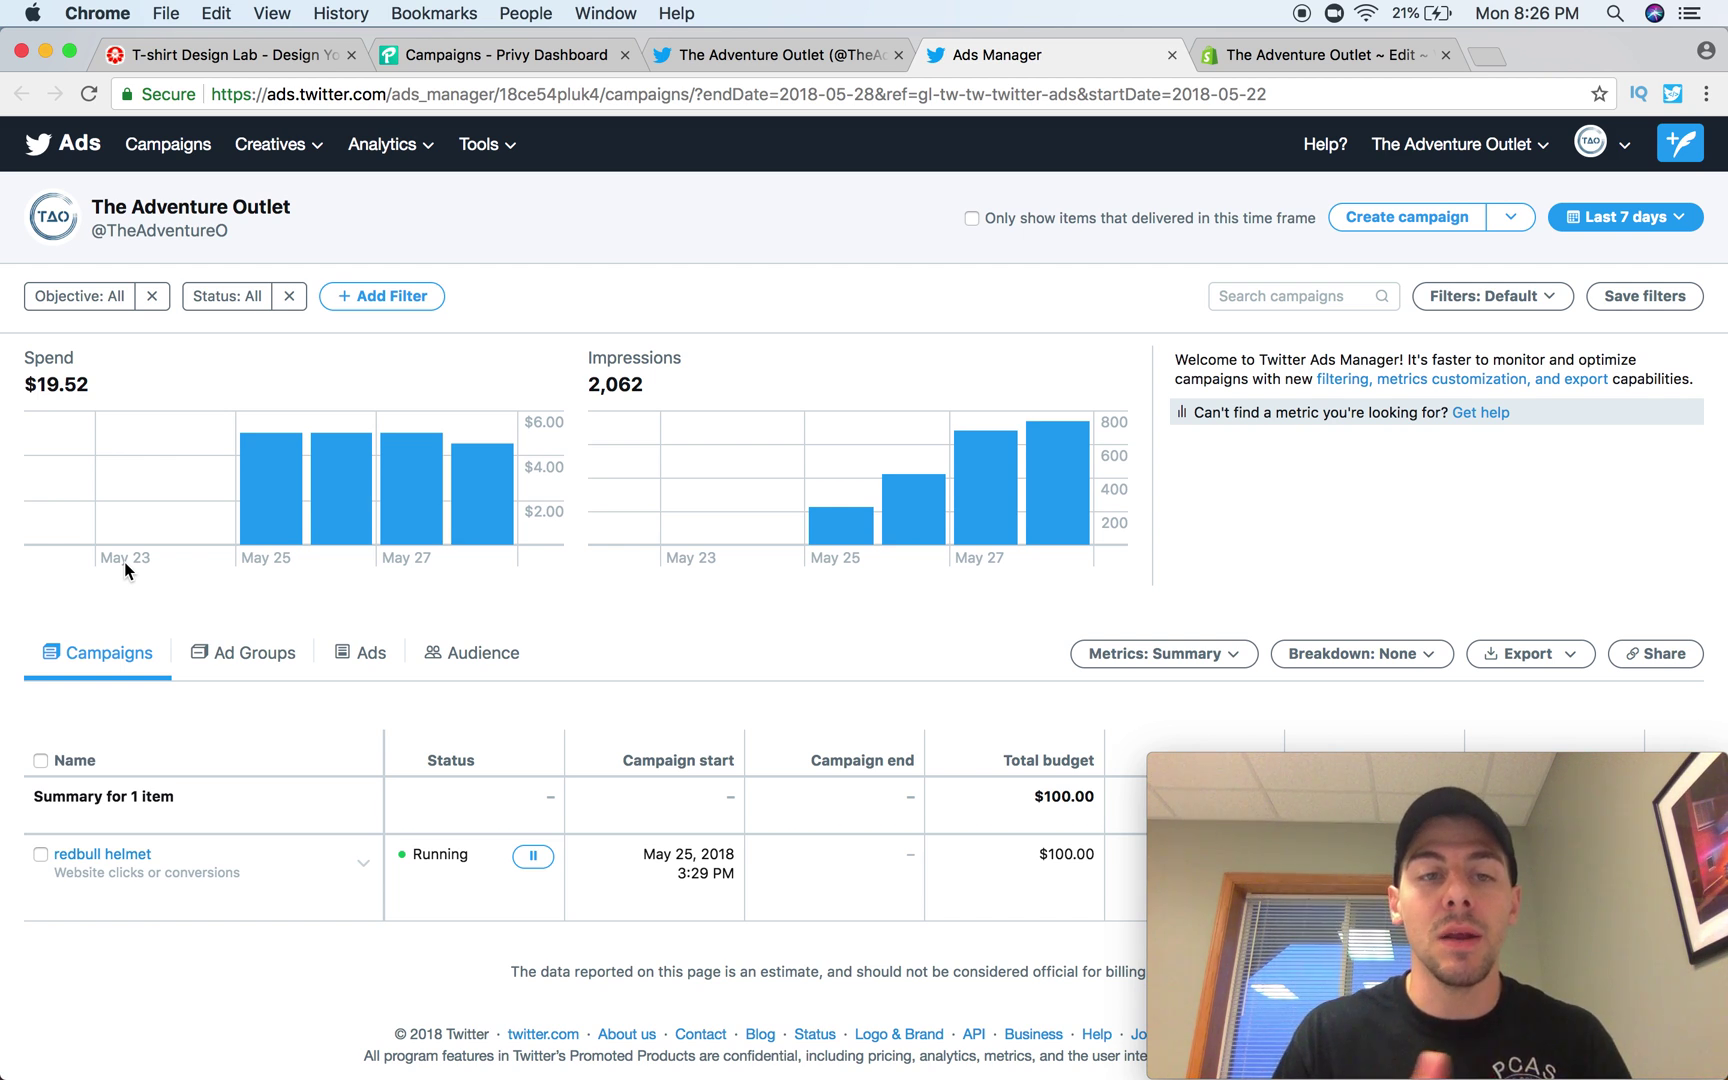
left_click(505, 147)
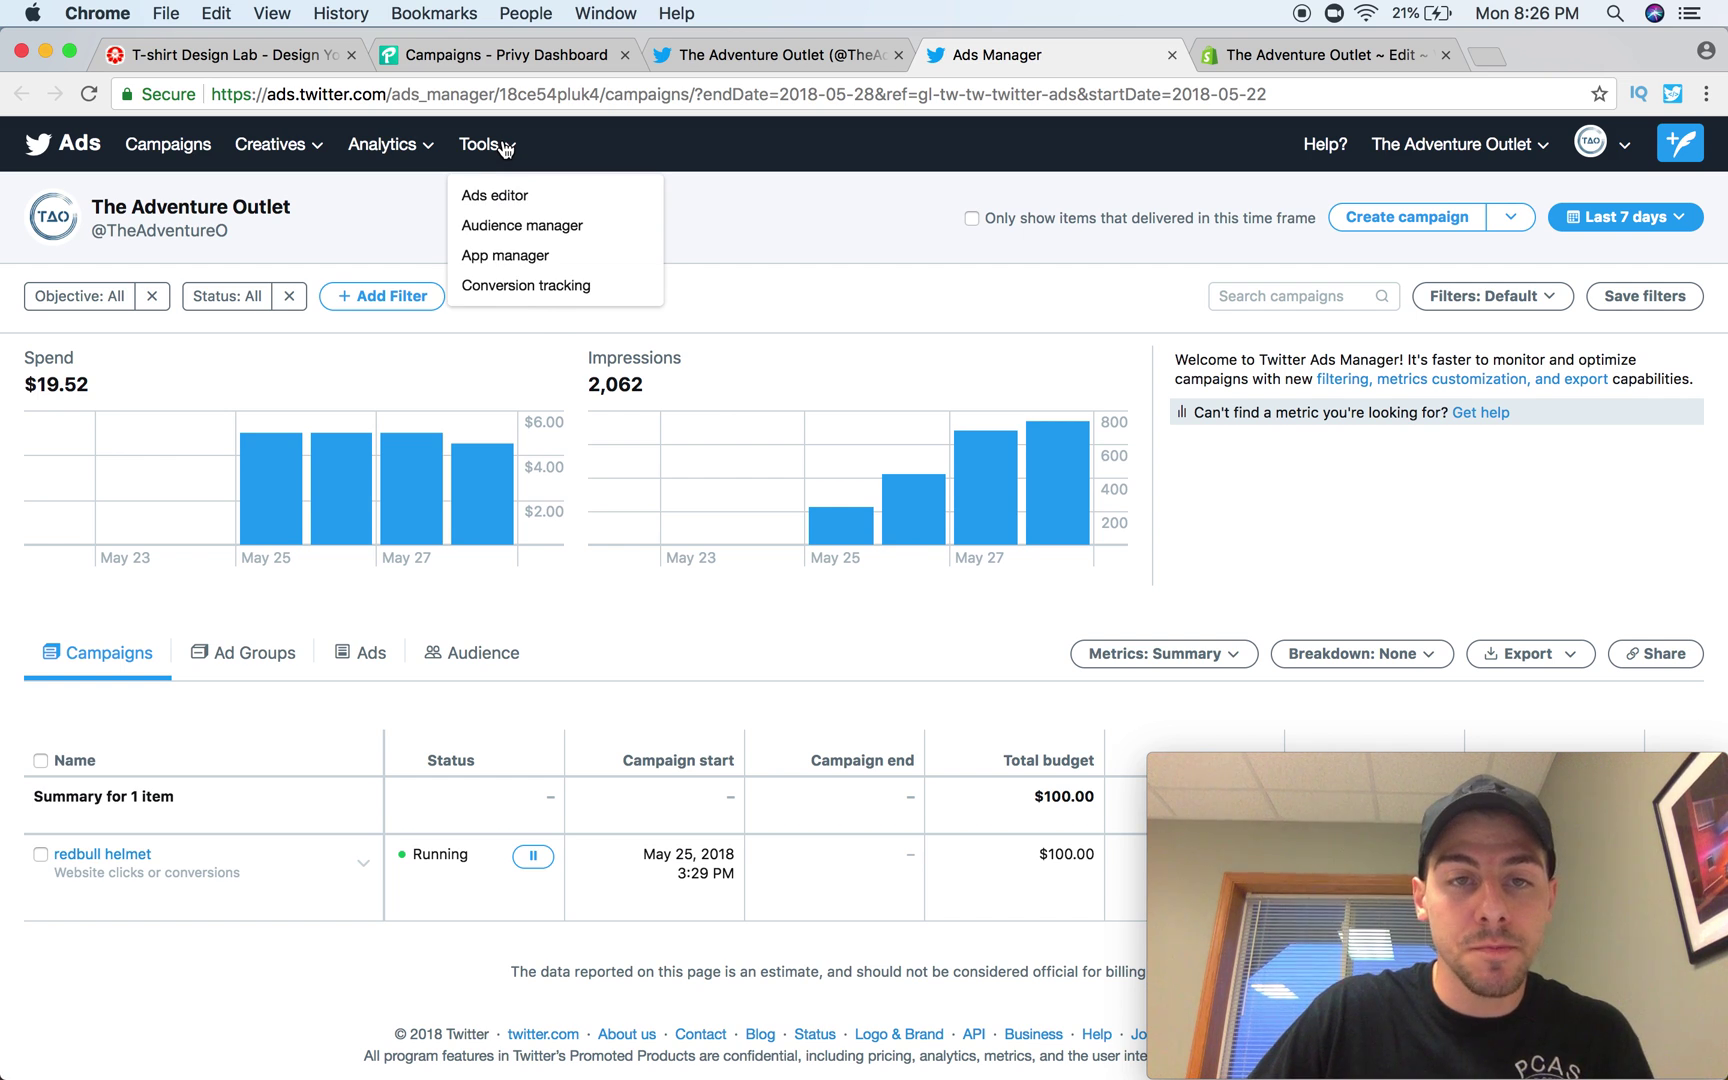
Step: Go to Tools > Conversion tracking and start a new conversion event
left_click(519, 287)
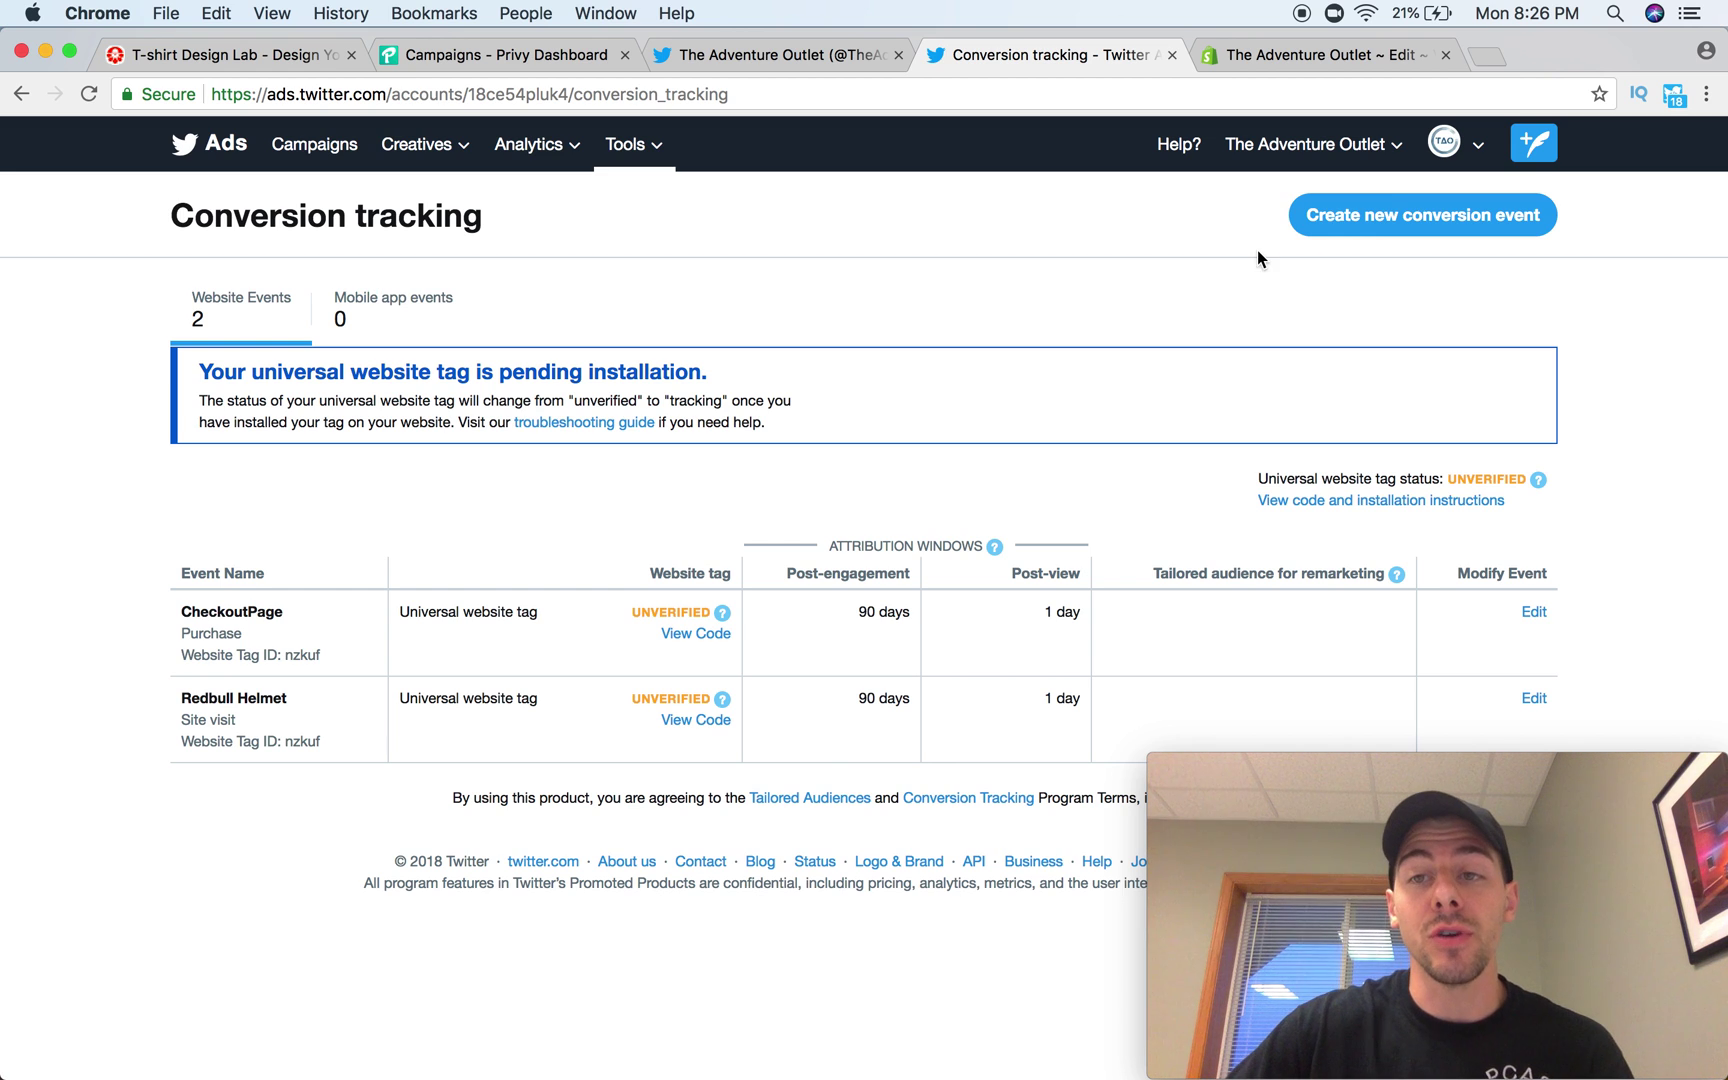
left_click(1433, 220)
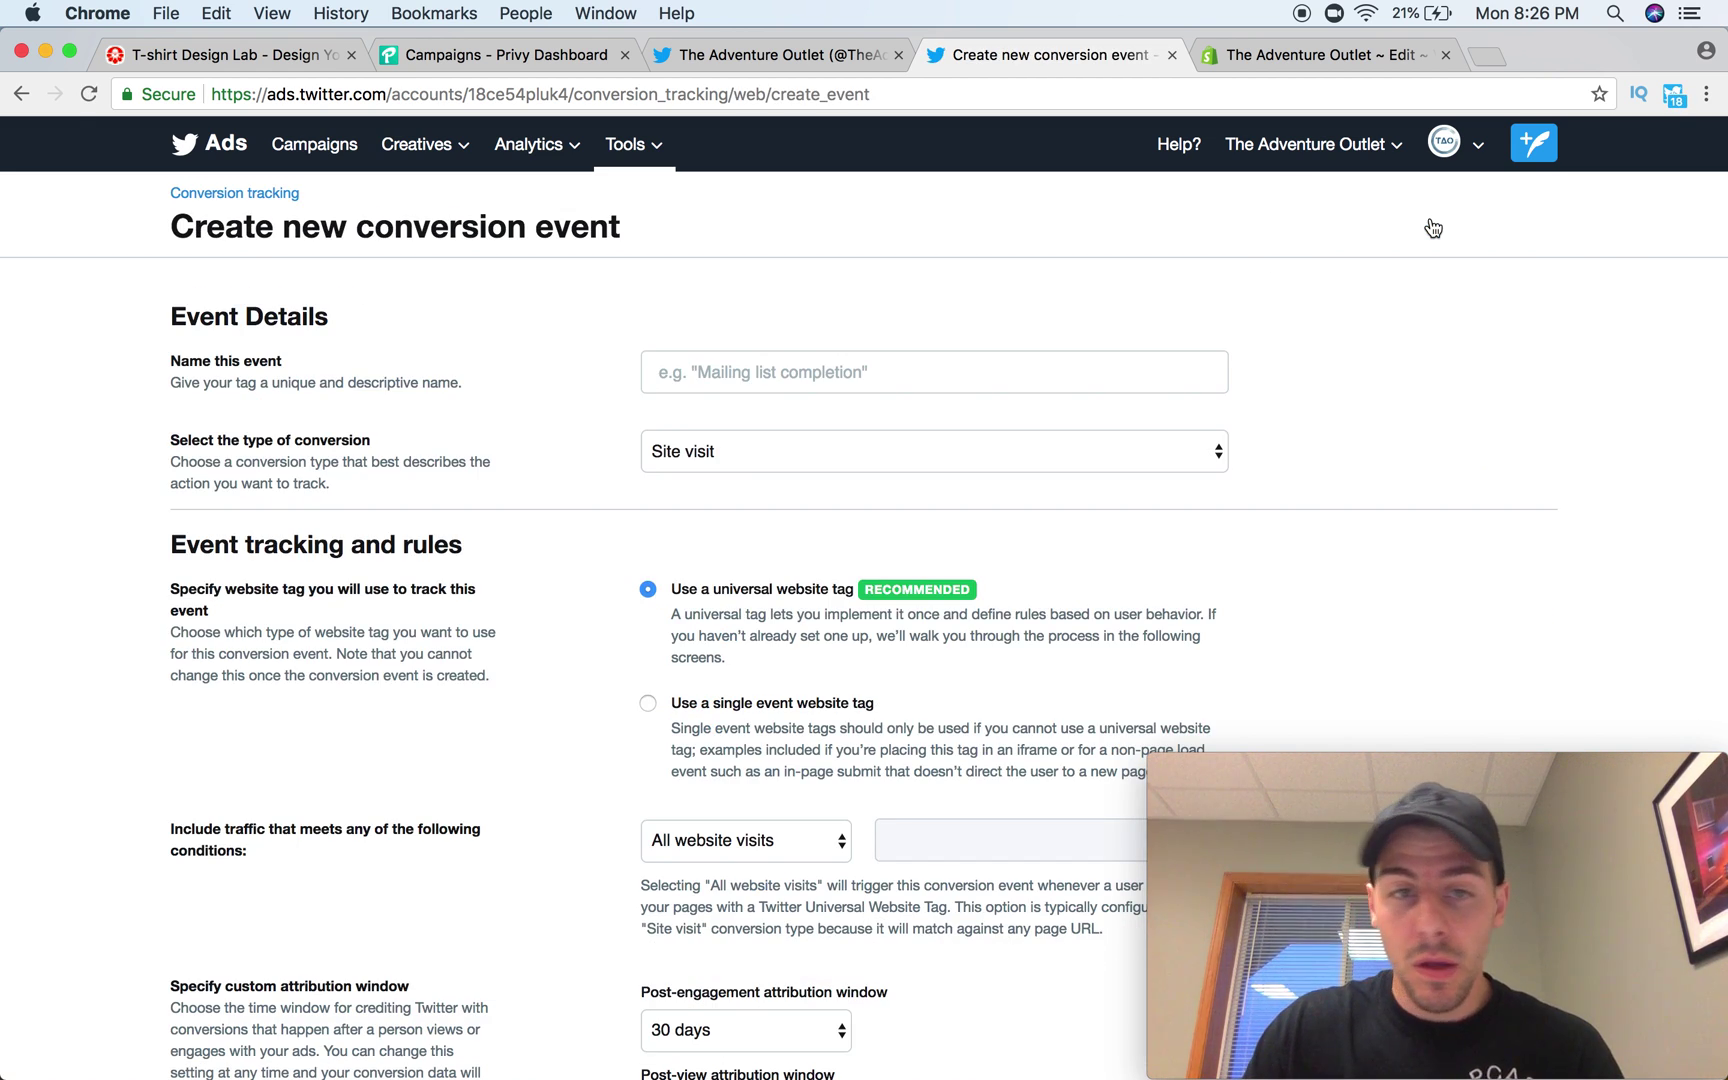
Step: Name the new conversion event 'test' and keep Site visit as its type
left_click(762, 380)
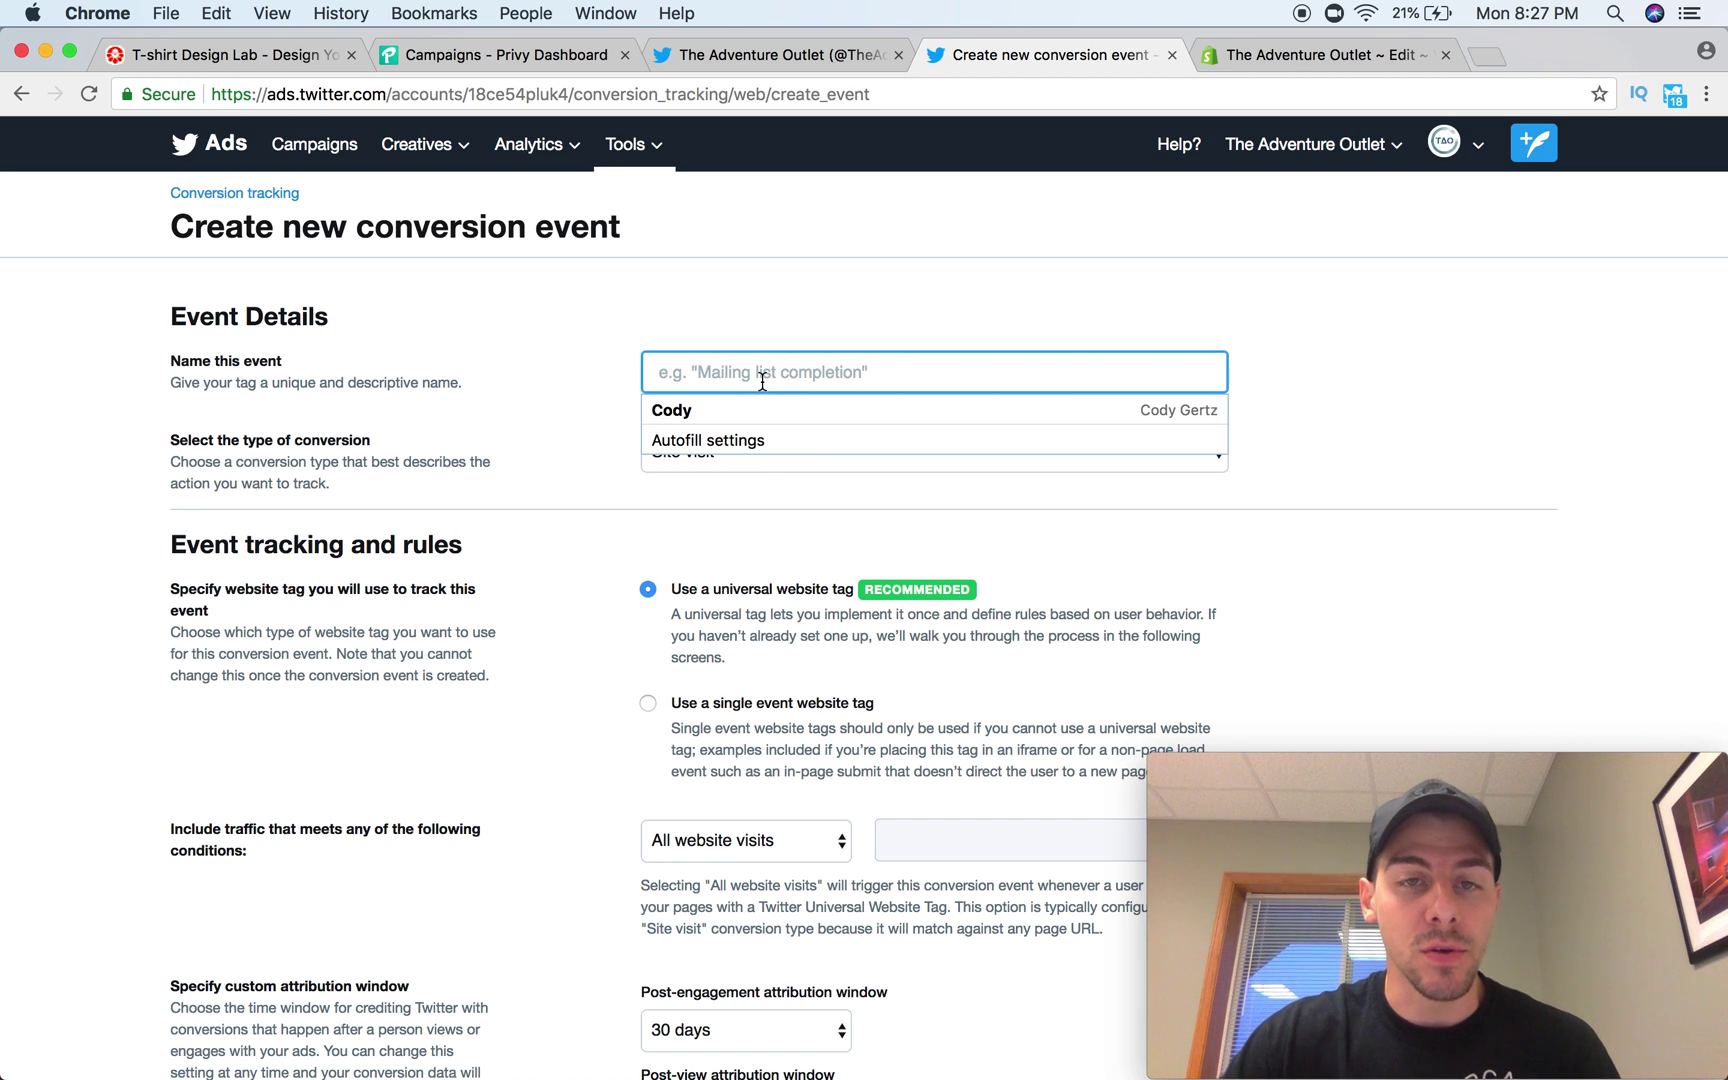
type("t")
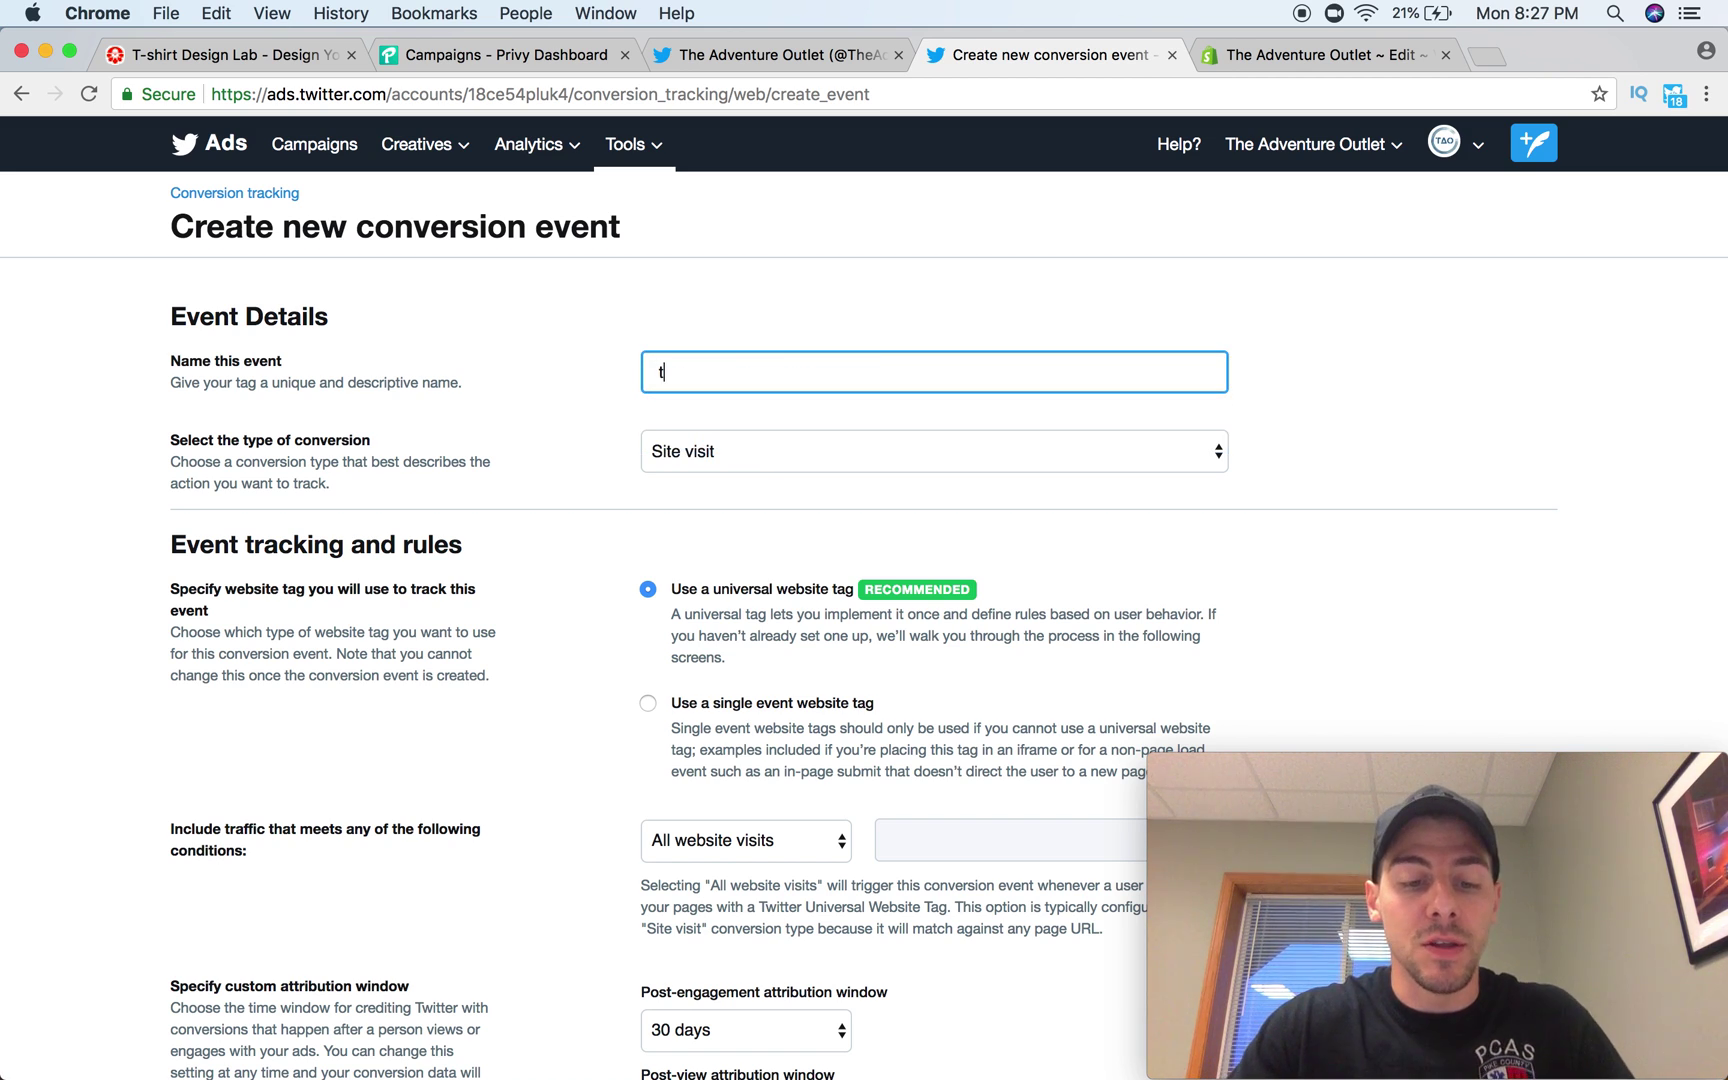
type("est")
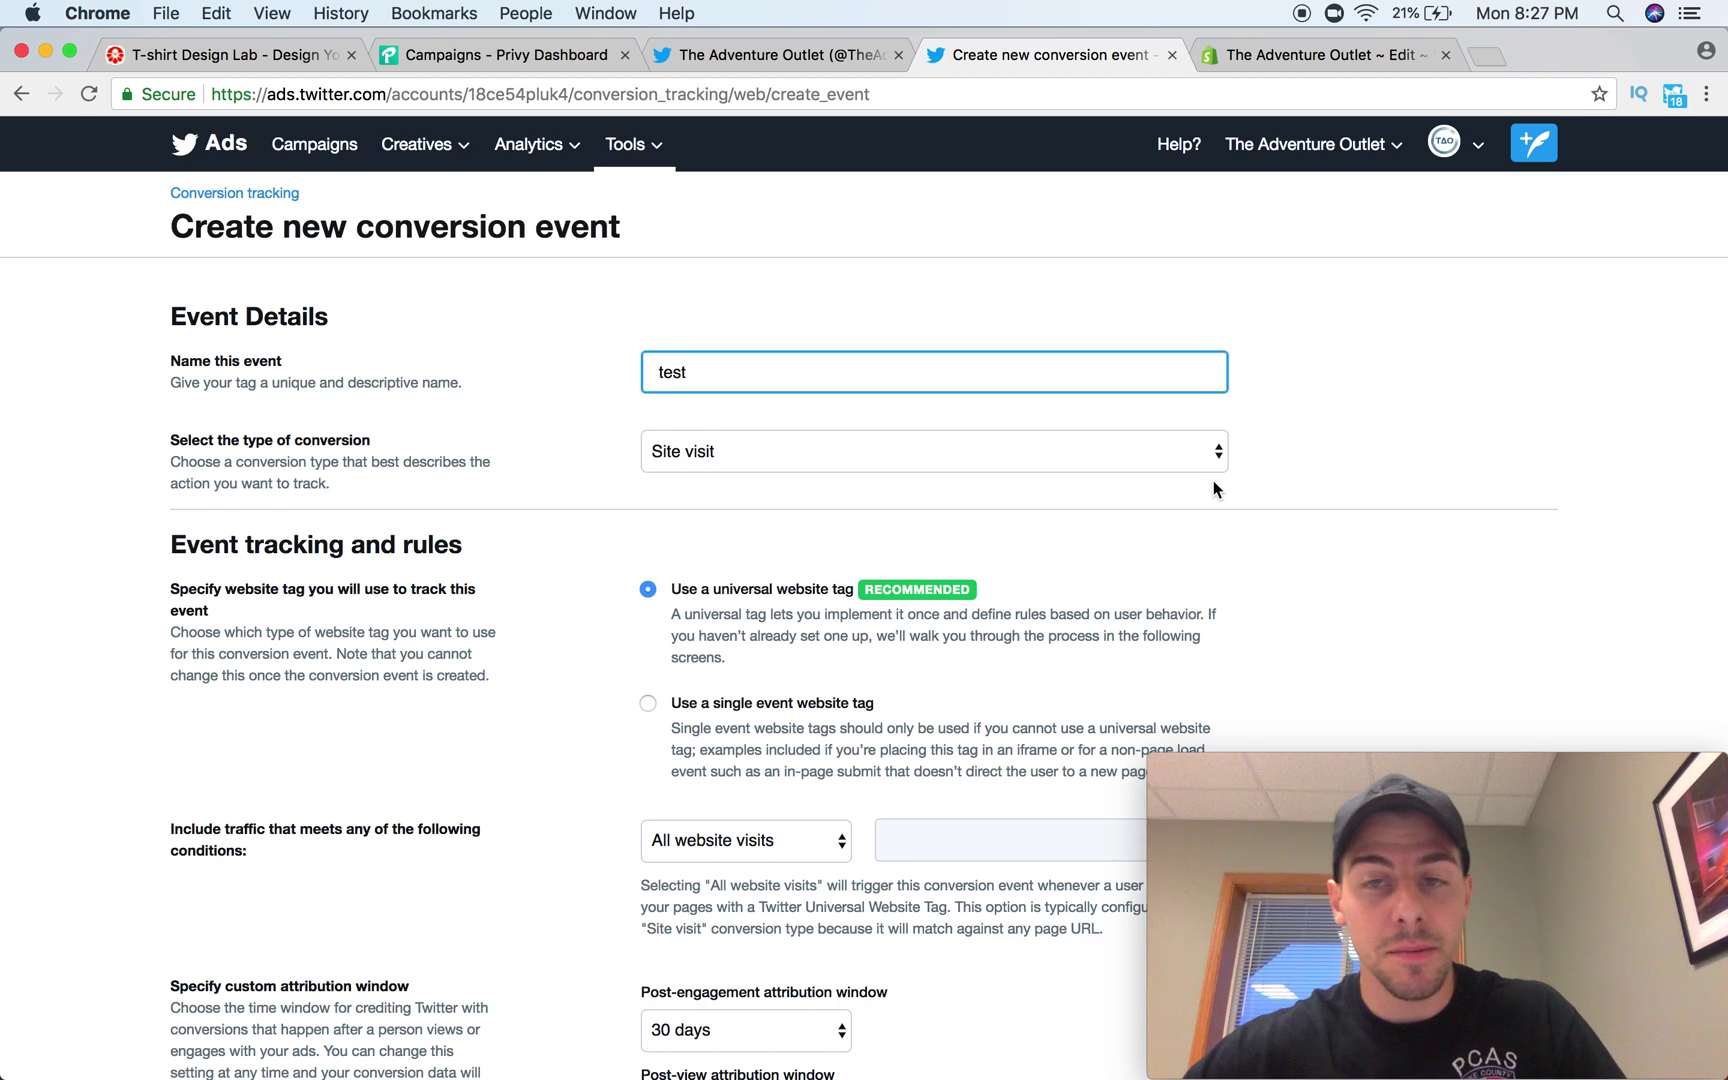
scroll(1214, 490, "down", 2)
left_click(1188, 377)
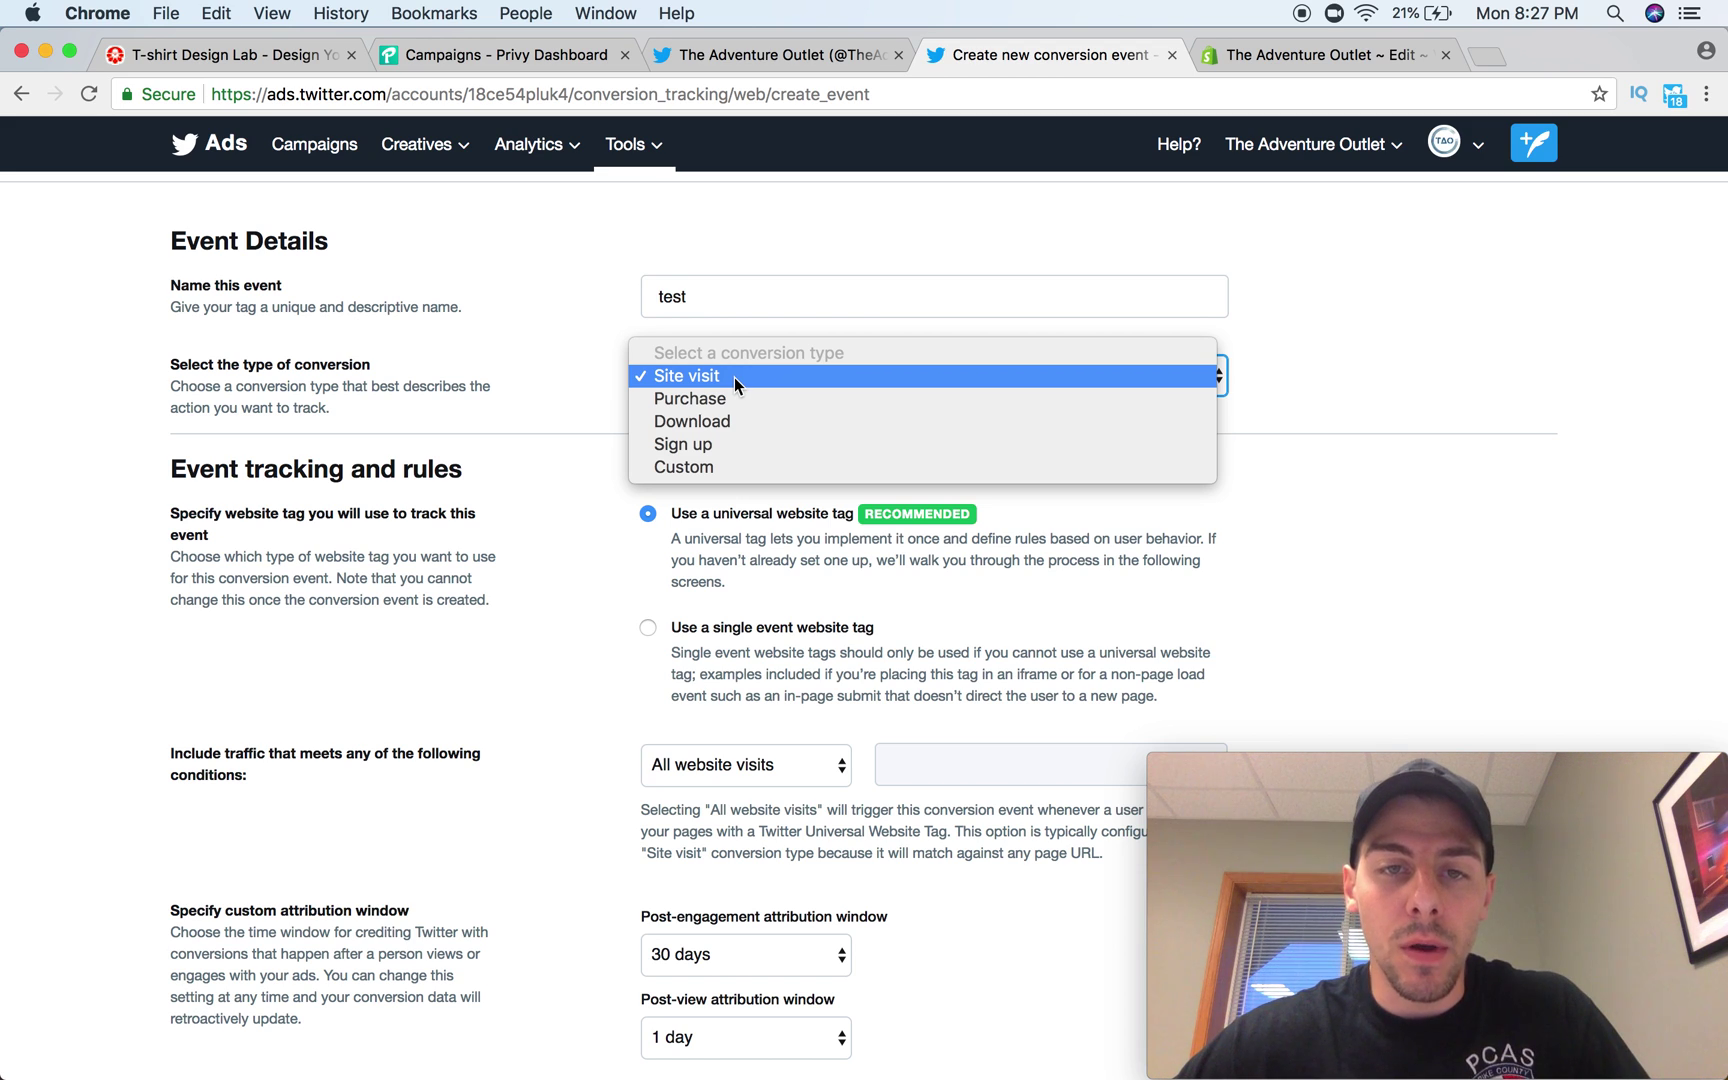
left_click(1332, 545)
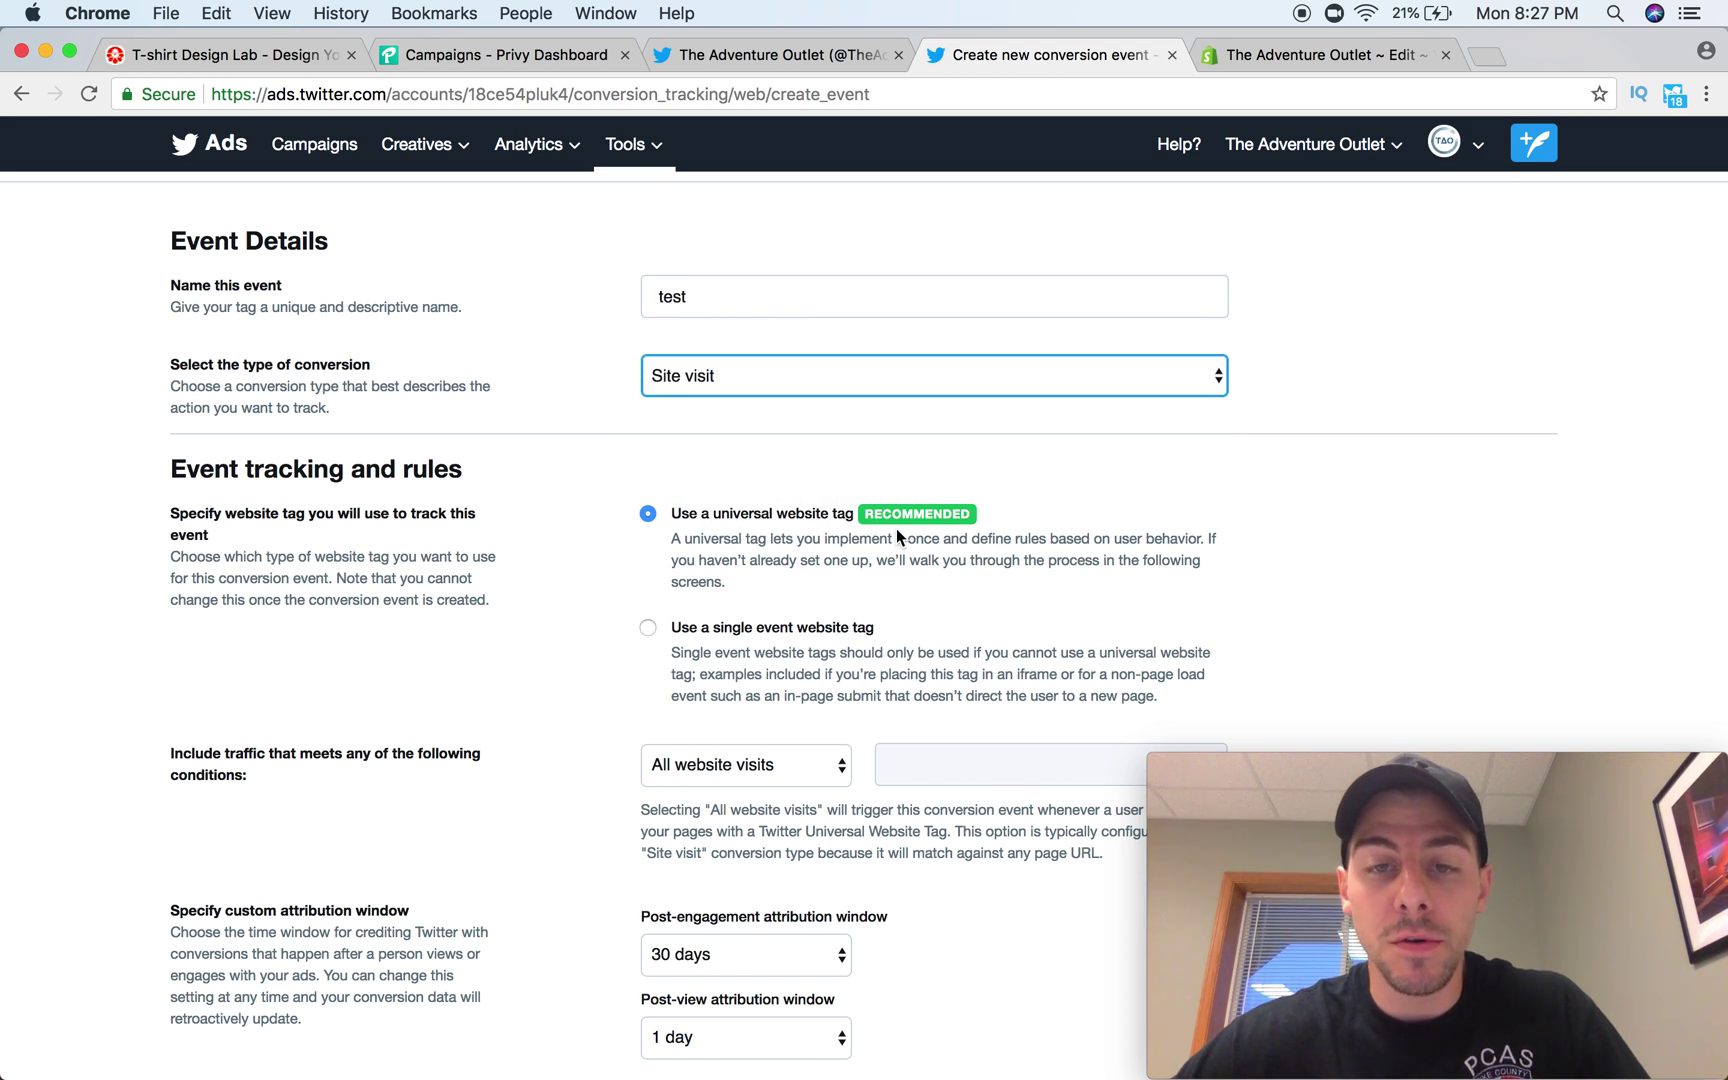
Step: Set the traffic condition to Exact URL, accept the terms, and return to Conversion tracking
scroll(860, 520, "down", 3)
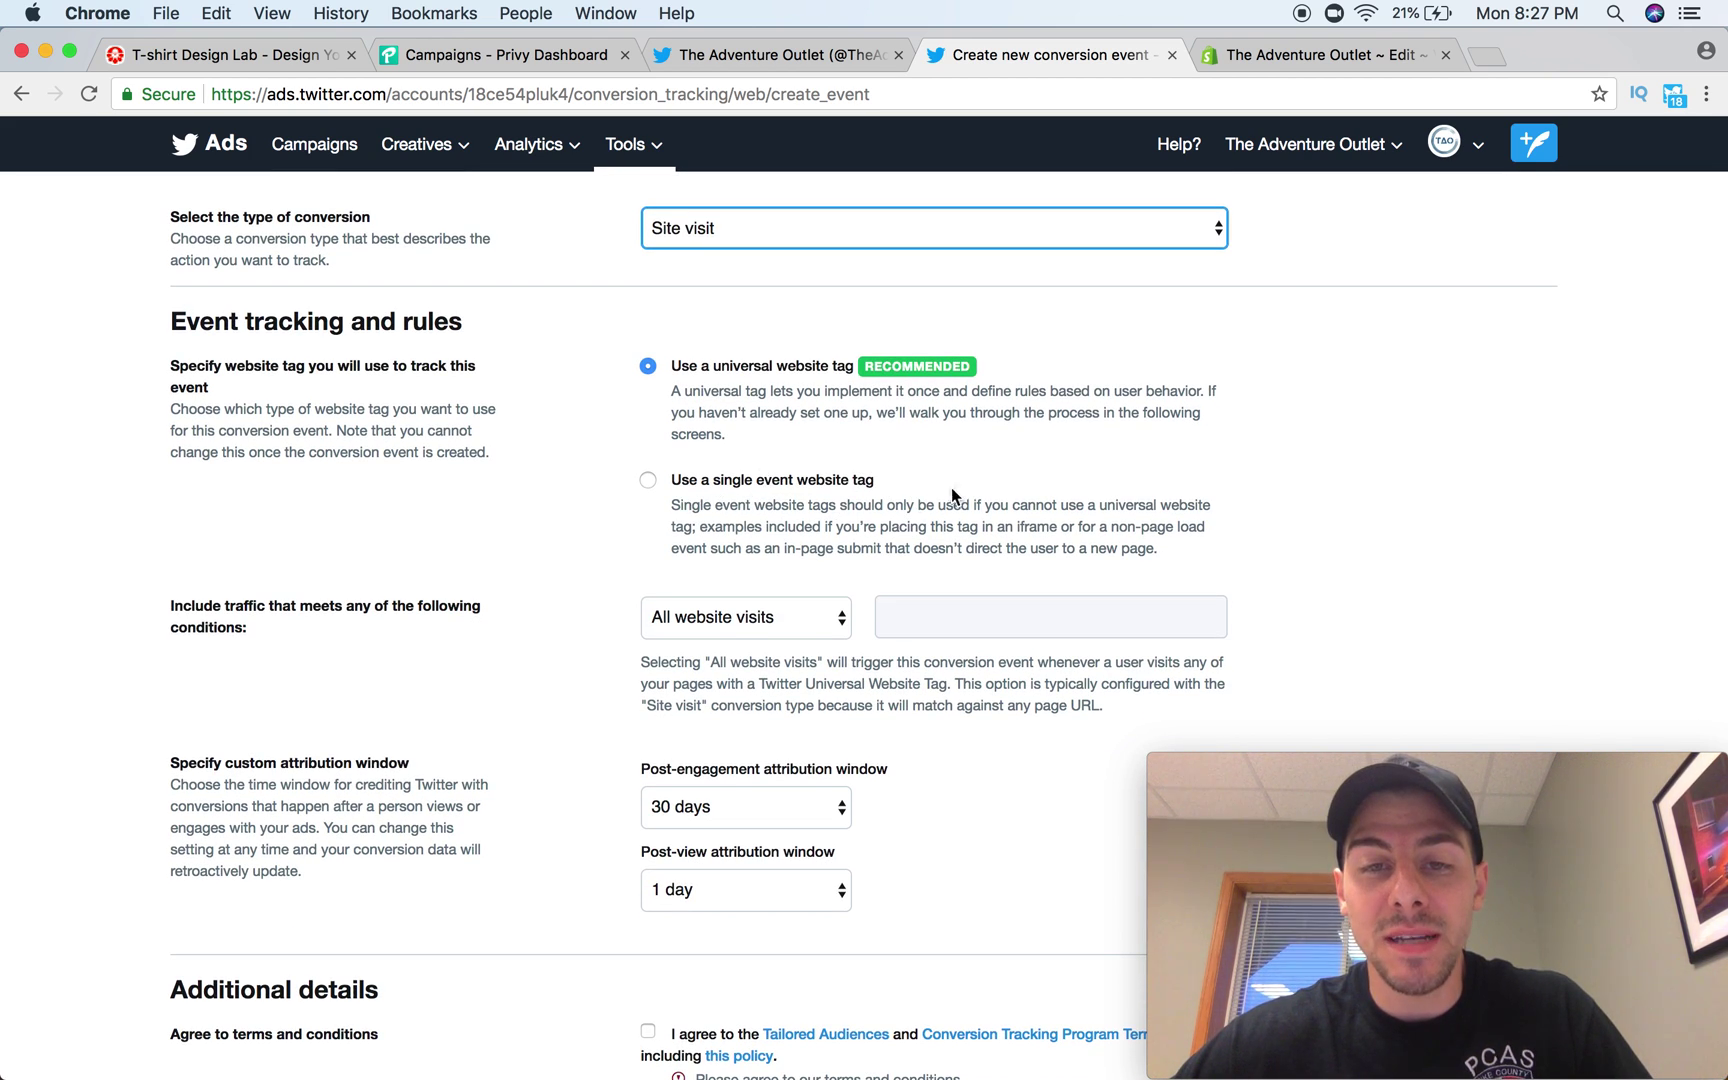
left_click(731, 527)
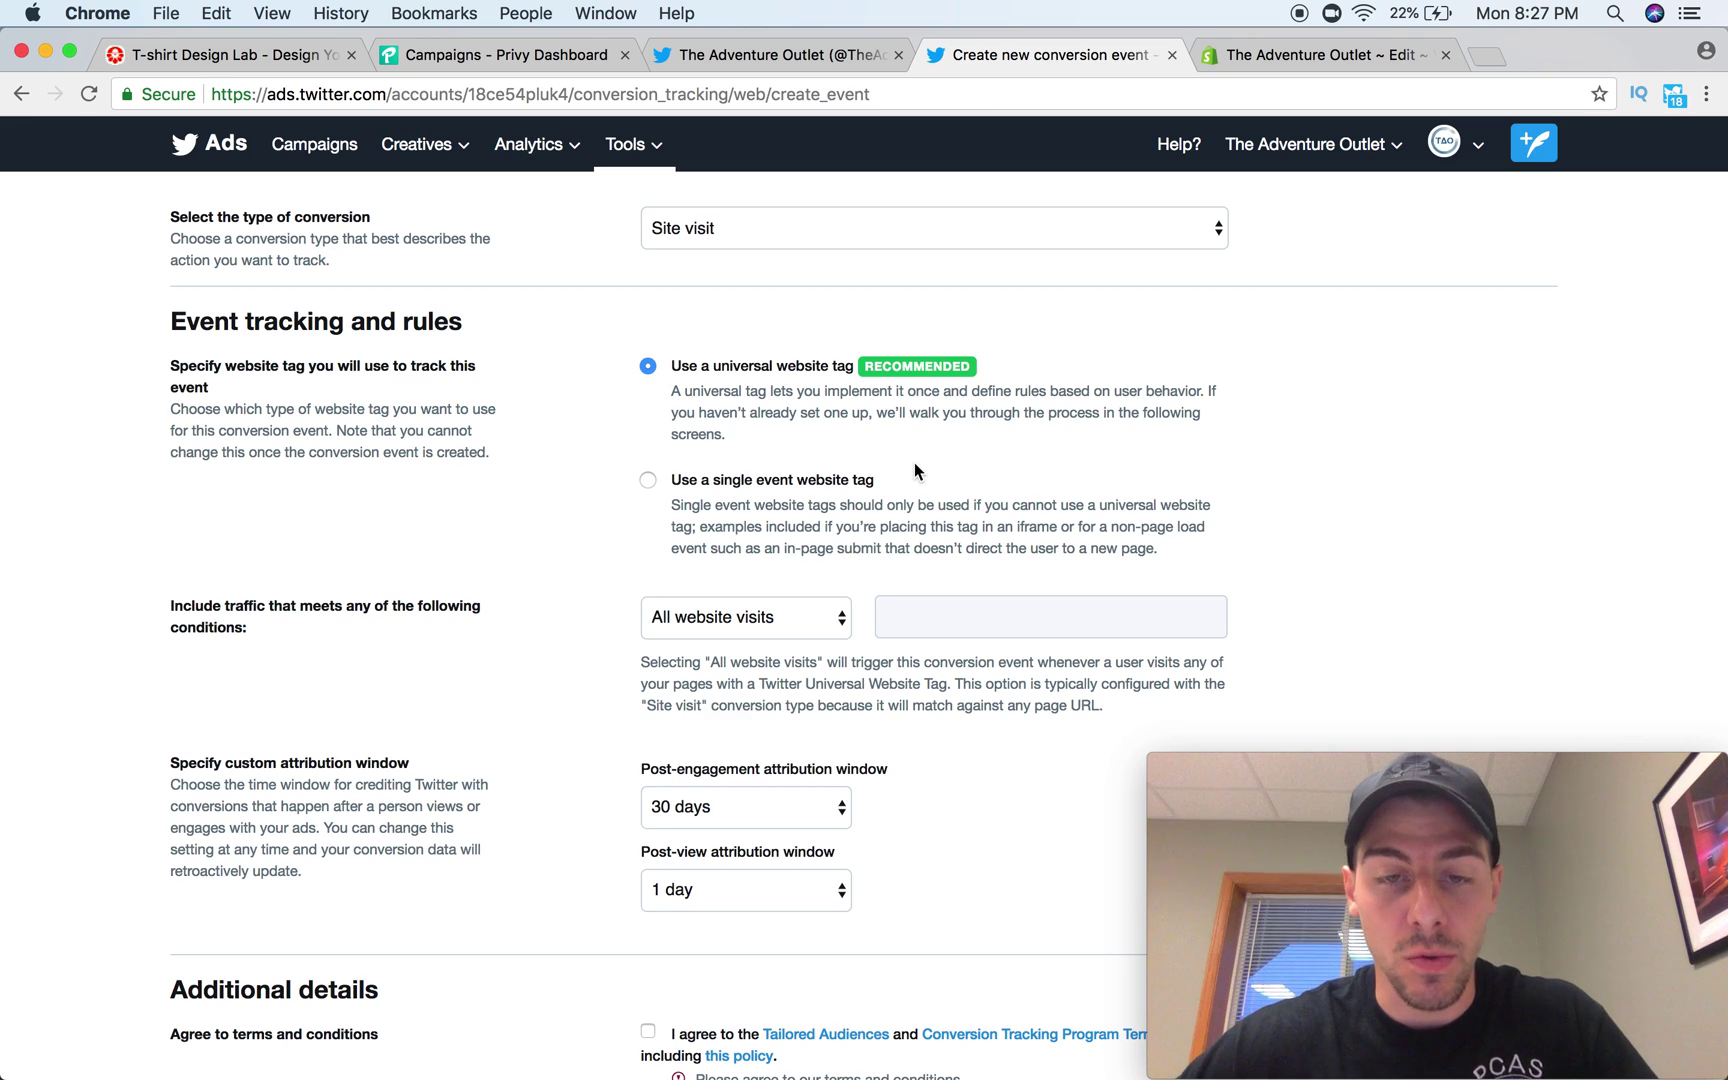
scroll(900, 450, "down", 5)
left_click(800, 388)
left_click(797, 410)
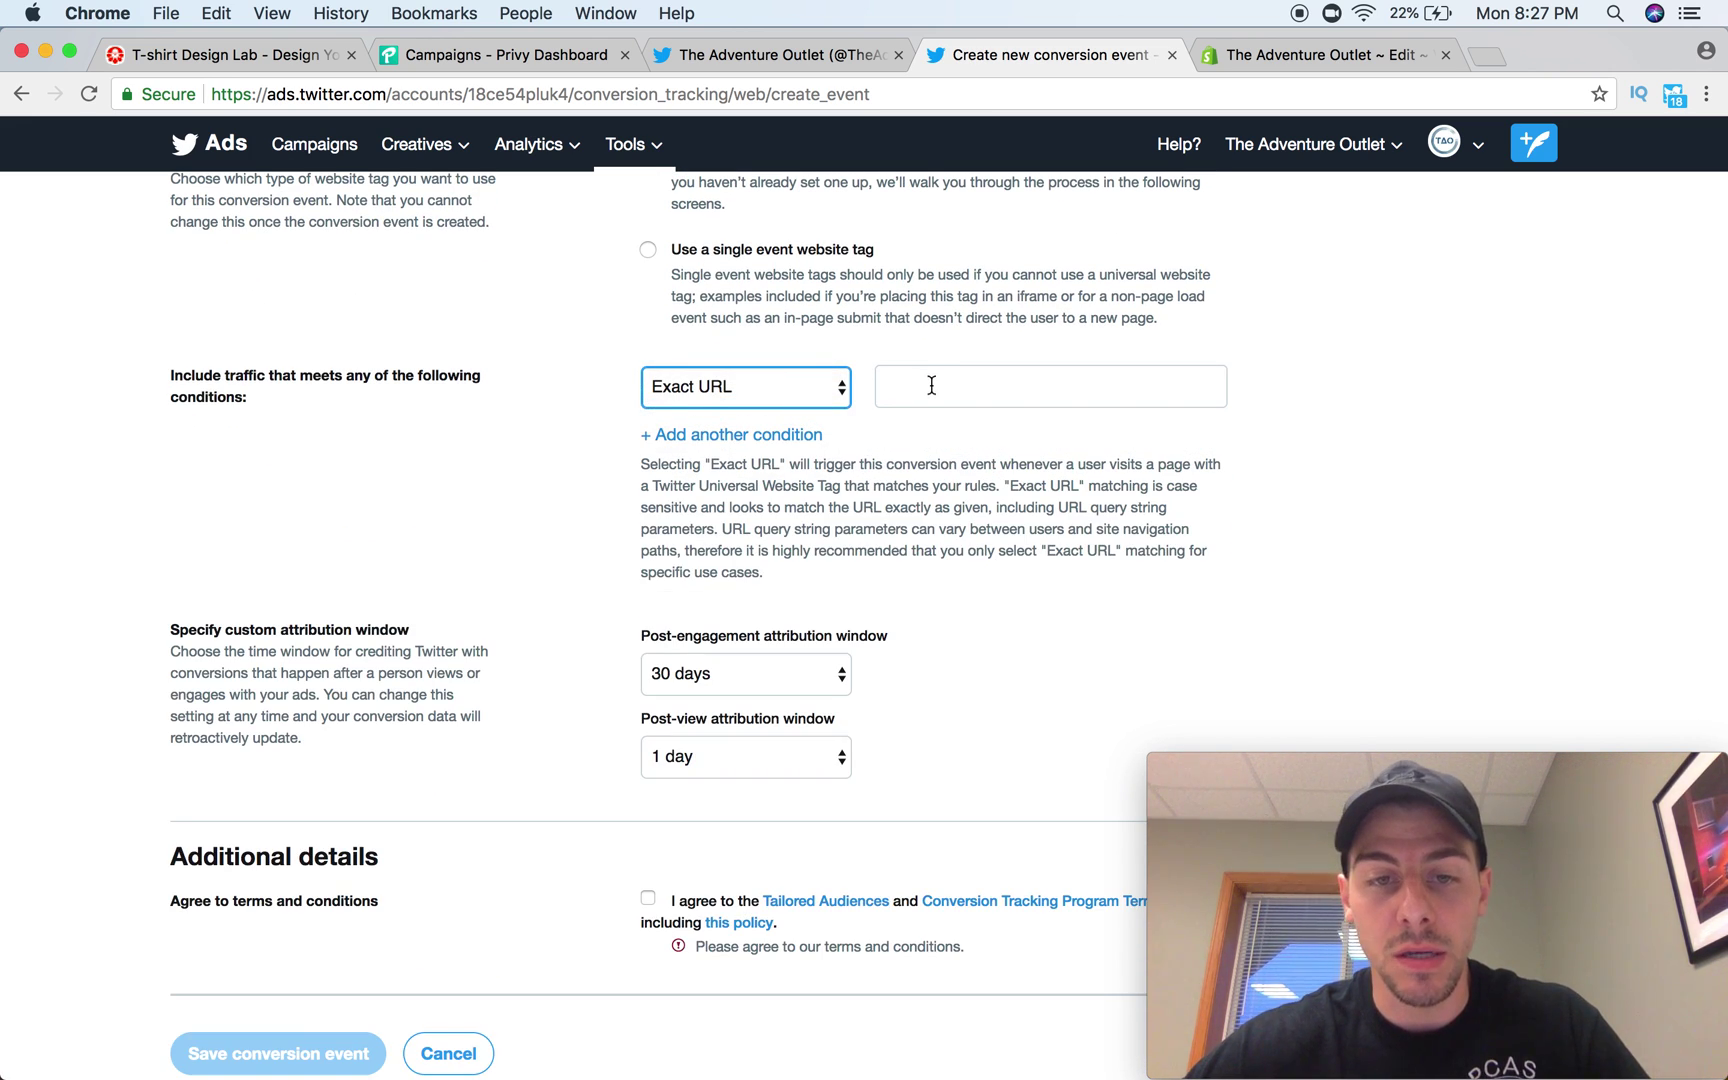
scroll(807, 688, "down", 2)
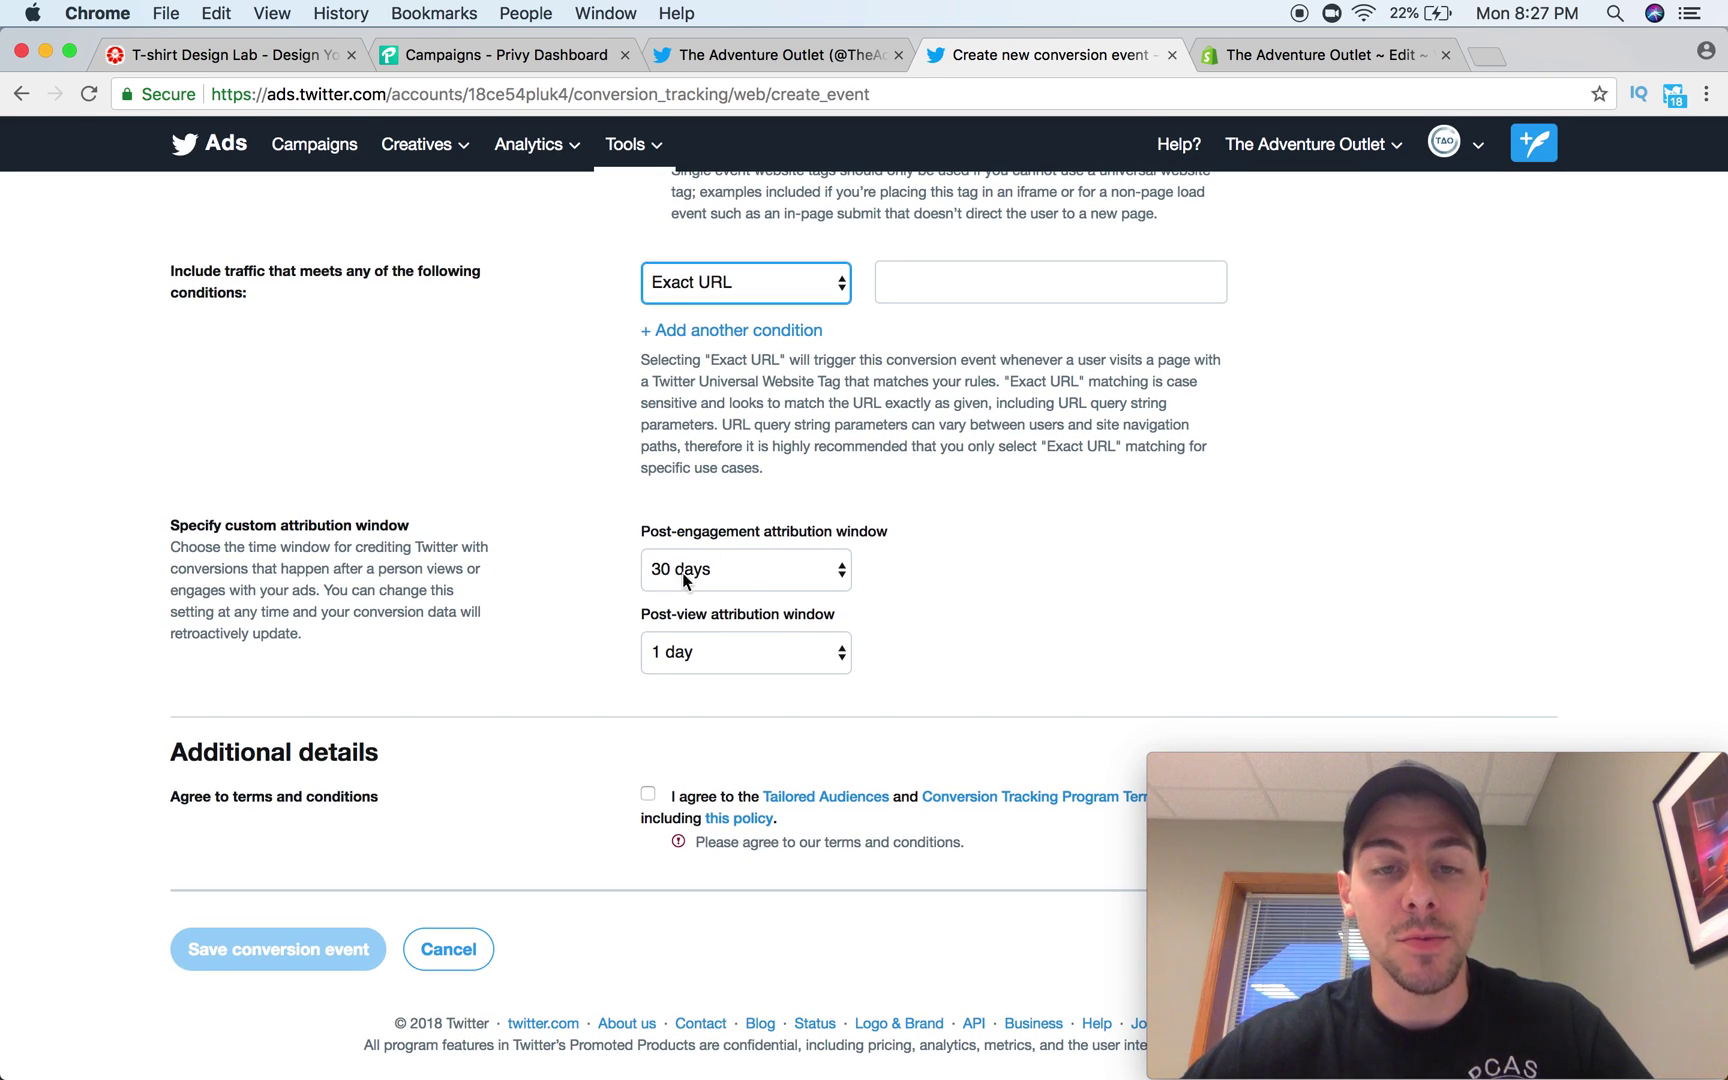
scroll(733, 664, "down", 1)
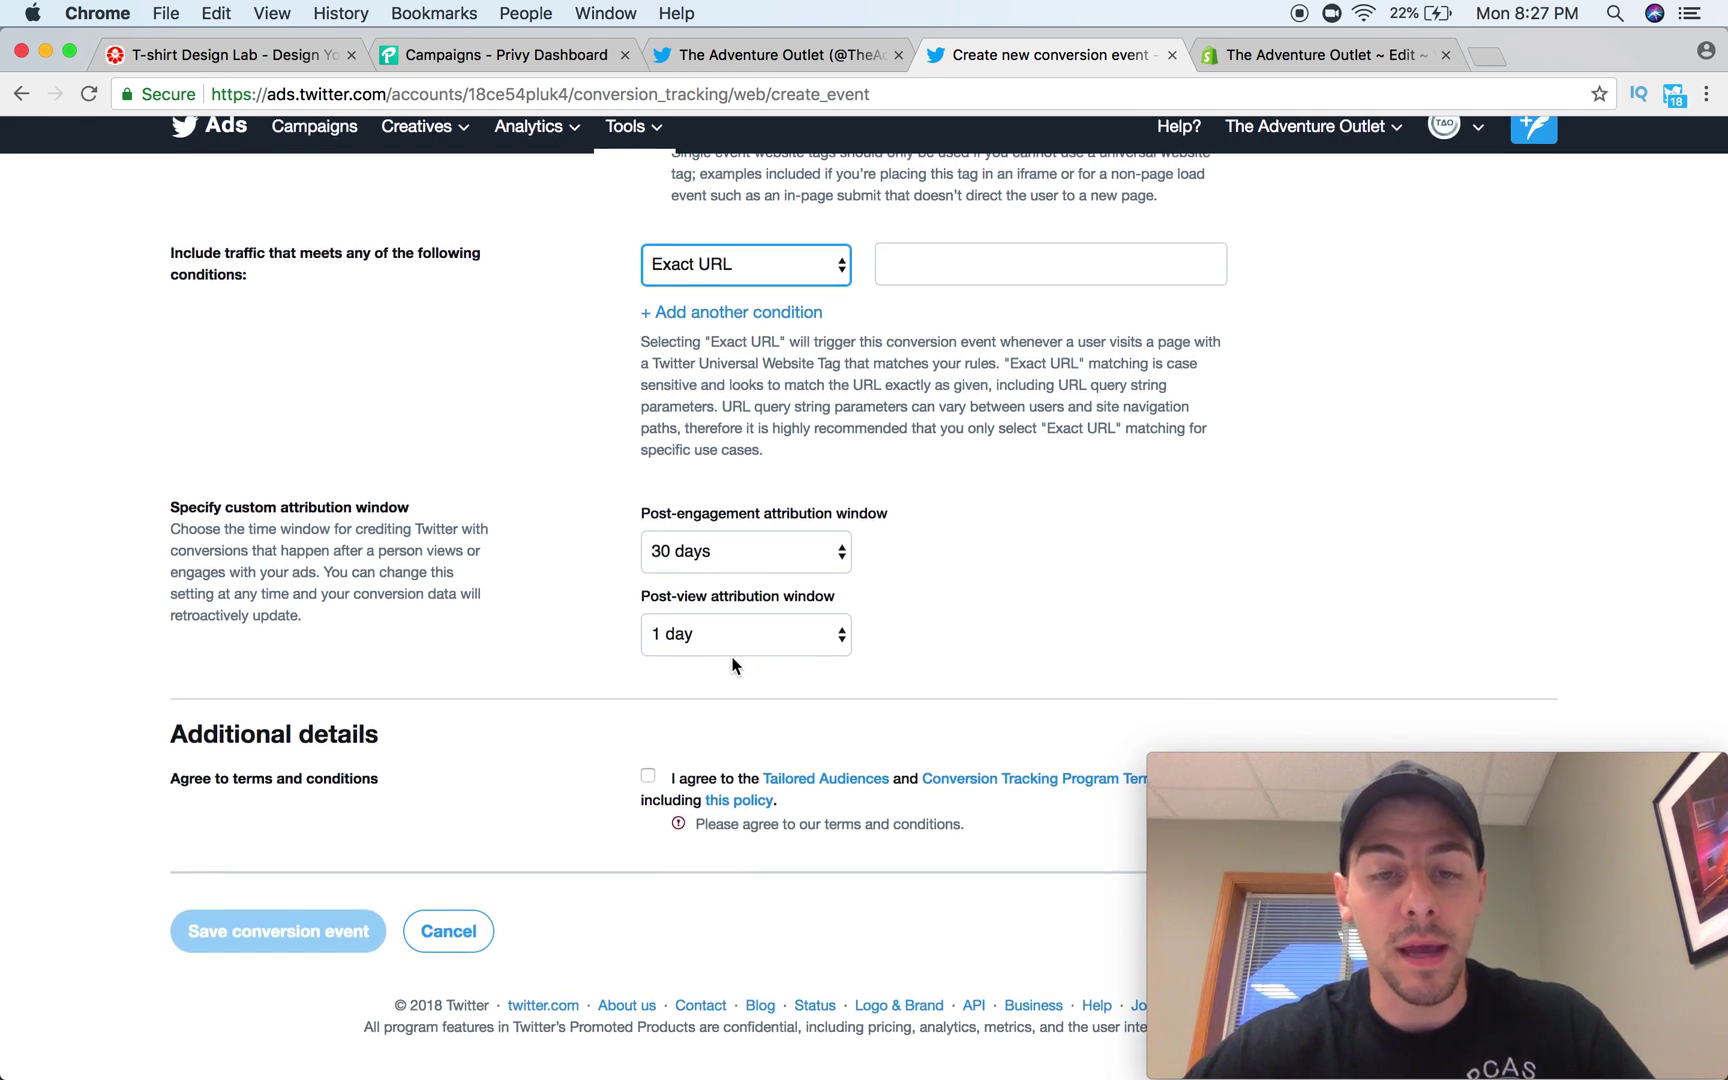
left_click(648, 777)
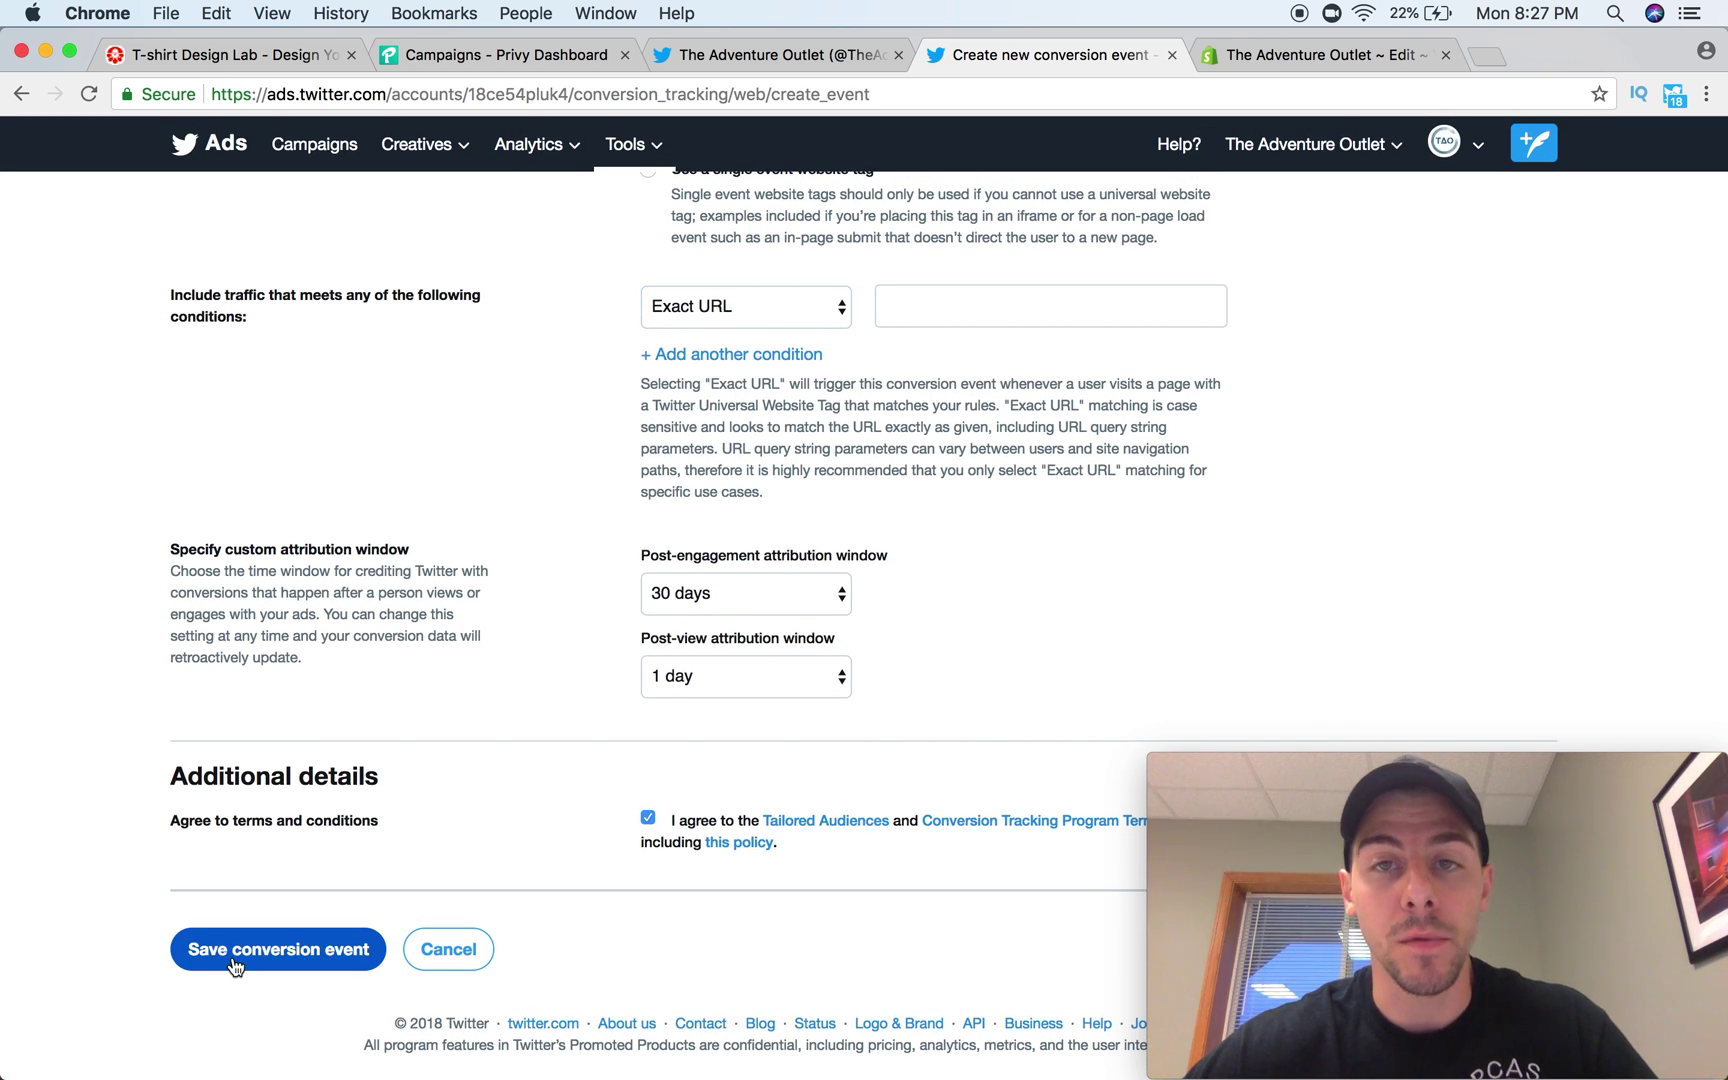
scroll(962, 712, "up", 10)
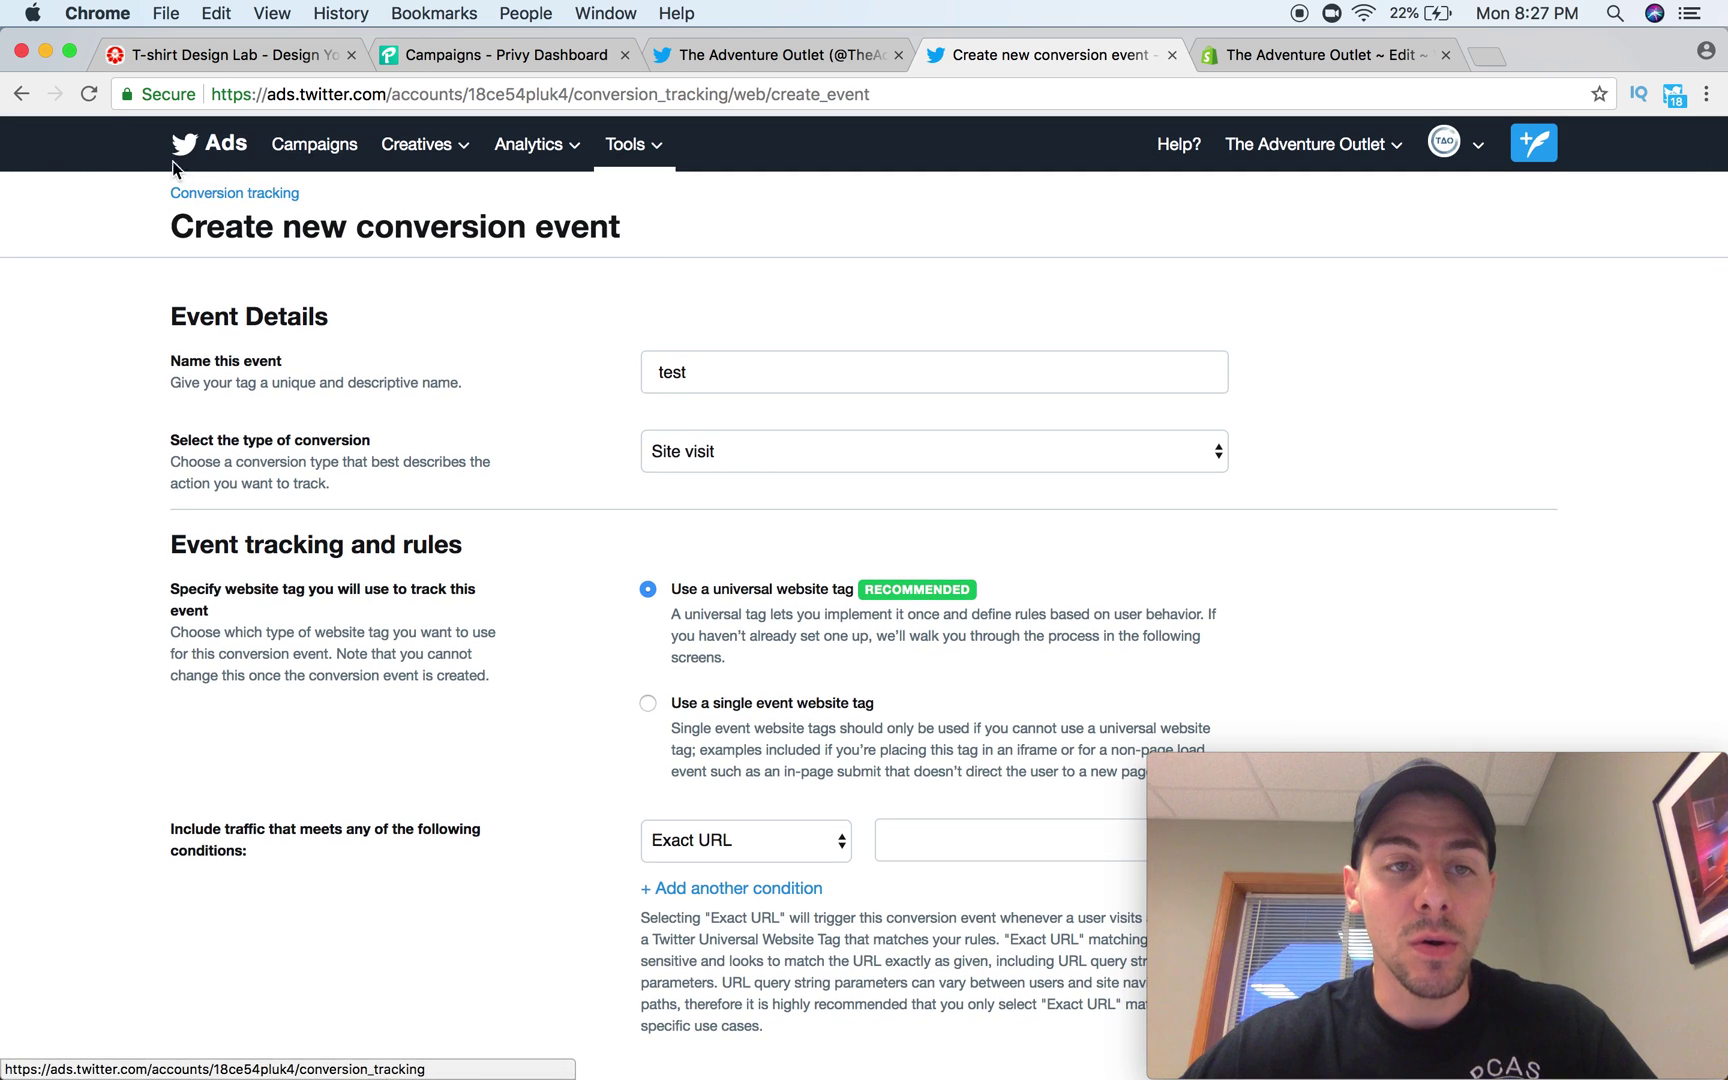
left_click(190, 192)
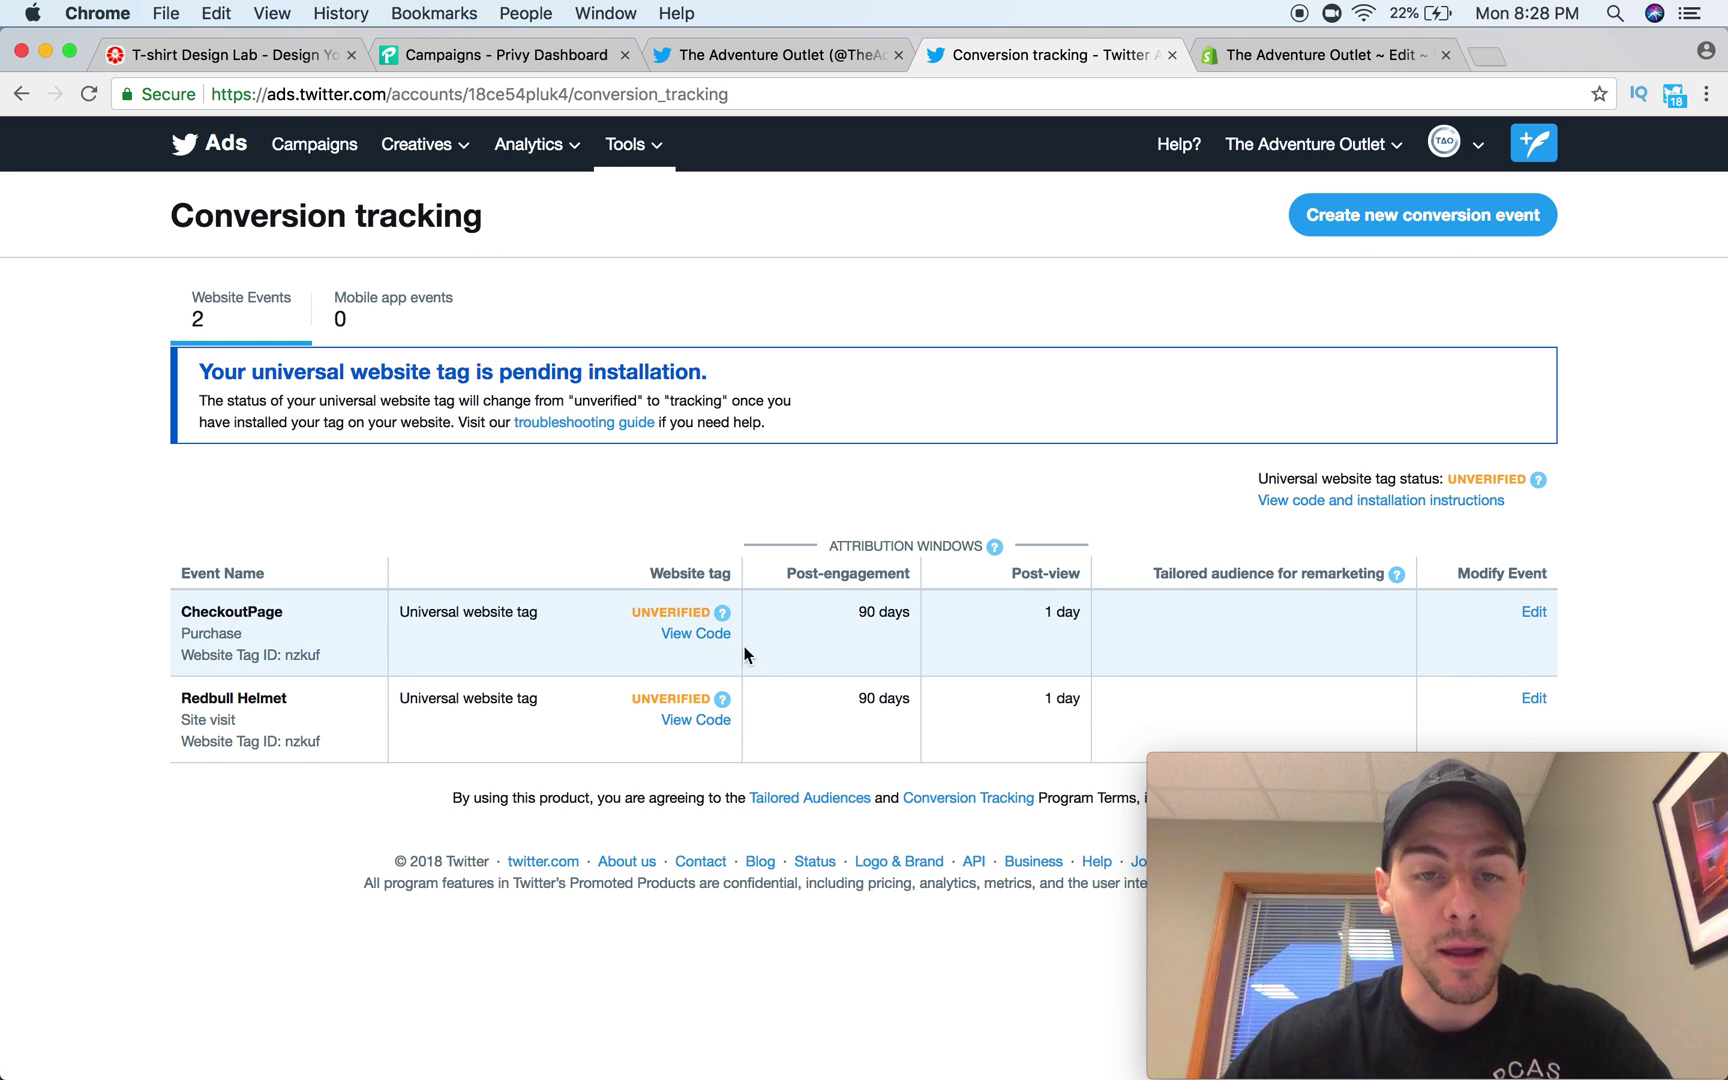
Step: View the universal website tag code and copy the whole snippet
left_click(696, 634)
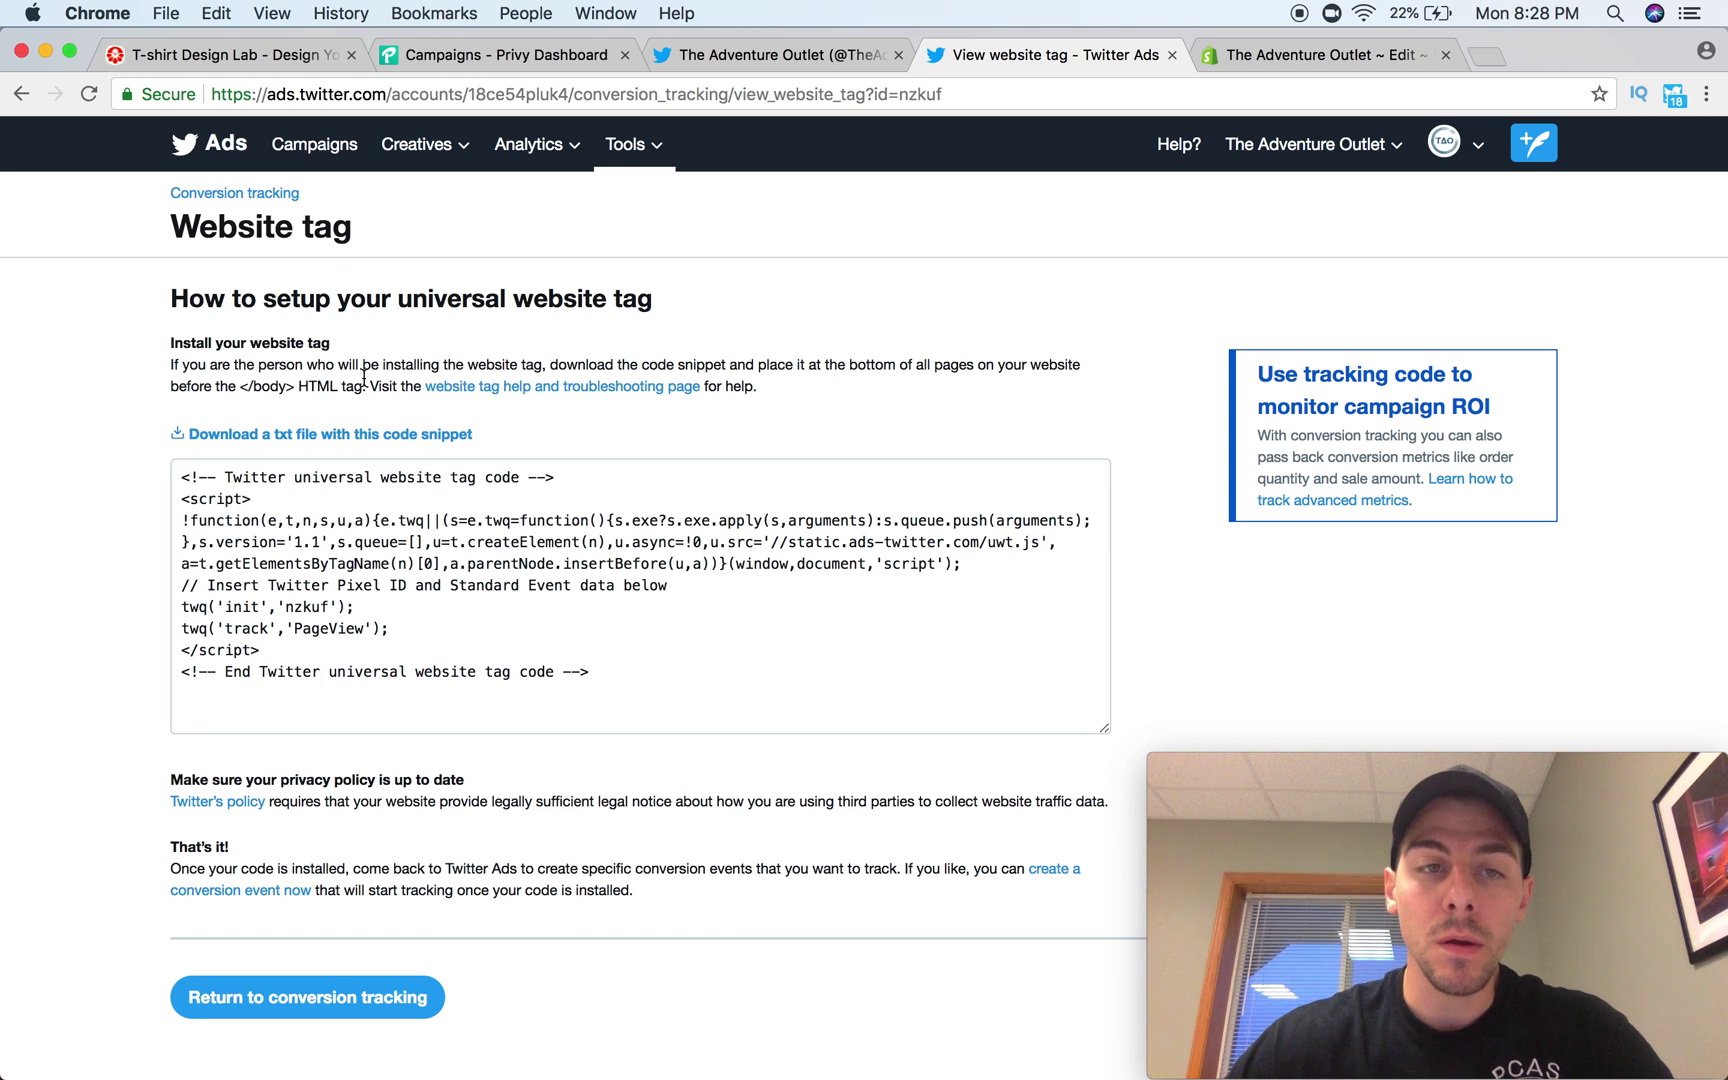
scroll(97, 413, "down", 2)
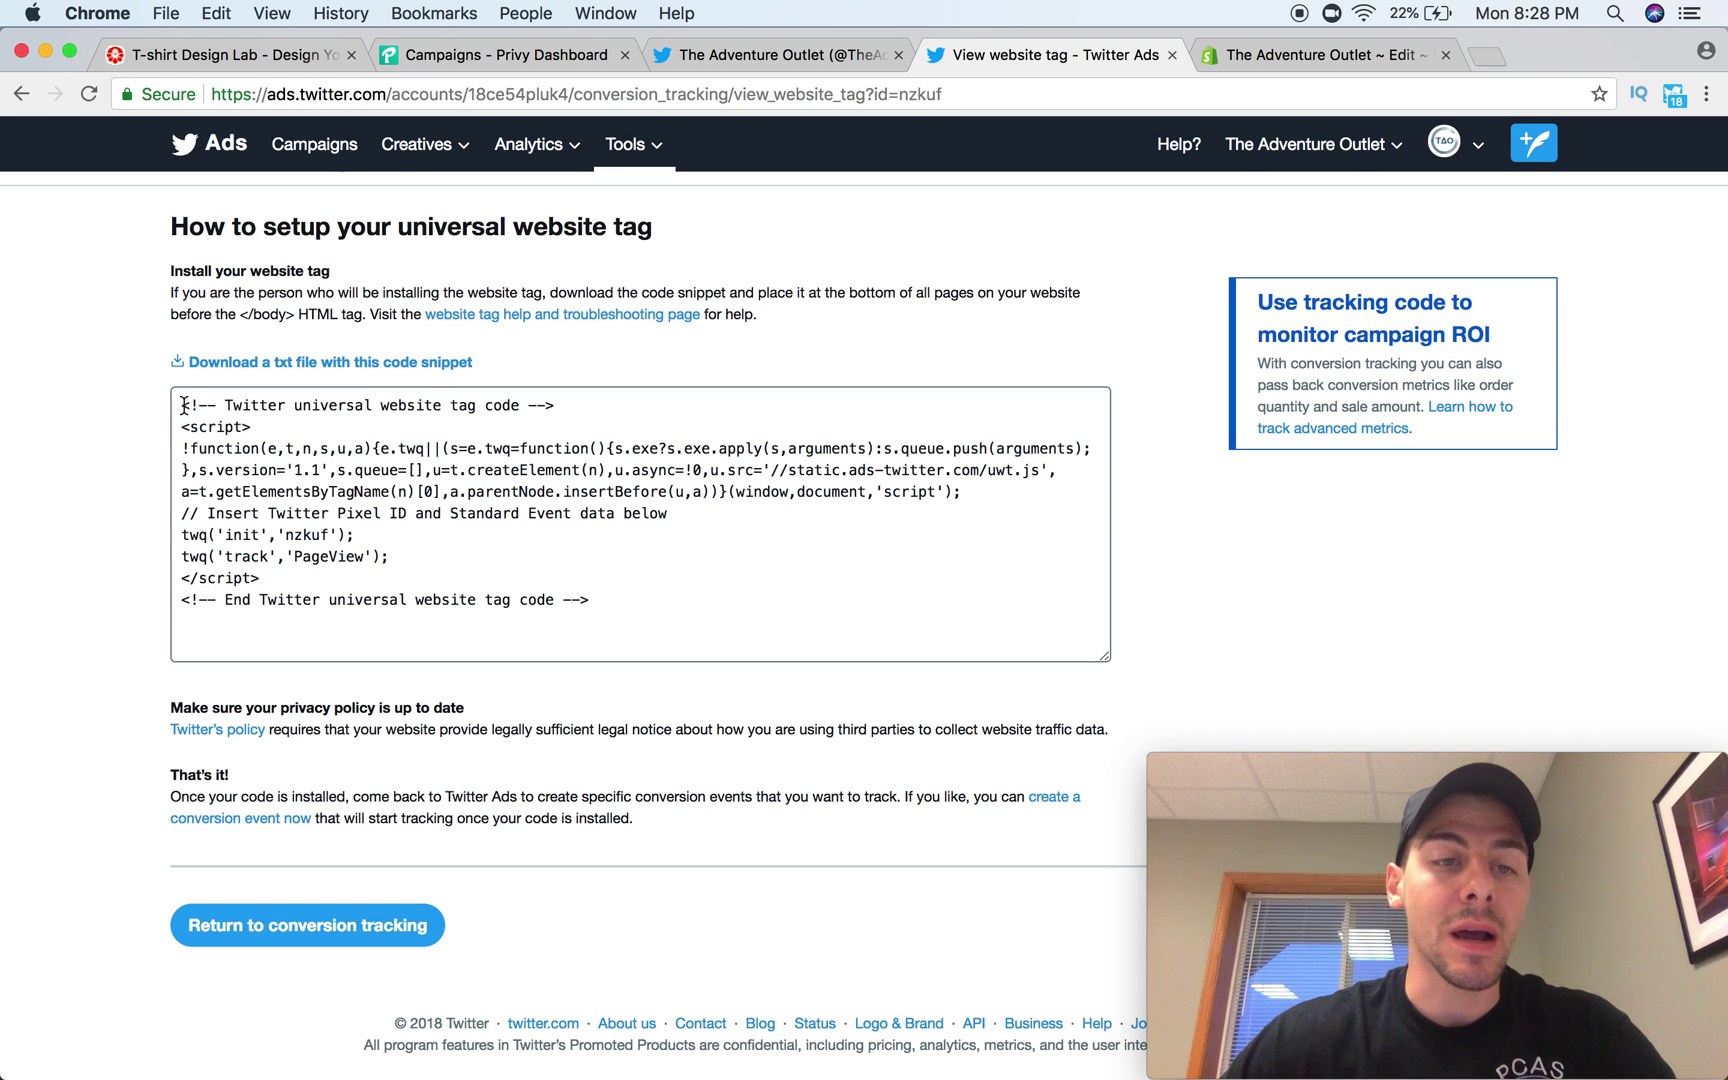
left_click_drag(182, 405, 617, 599)
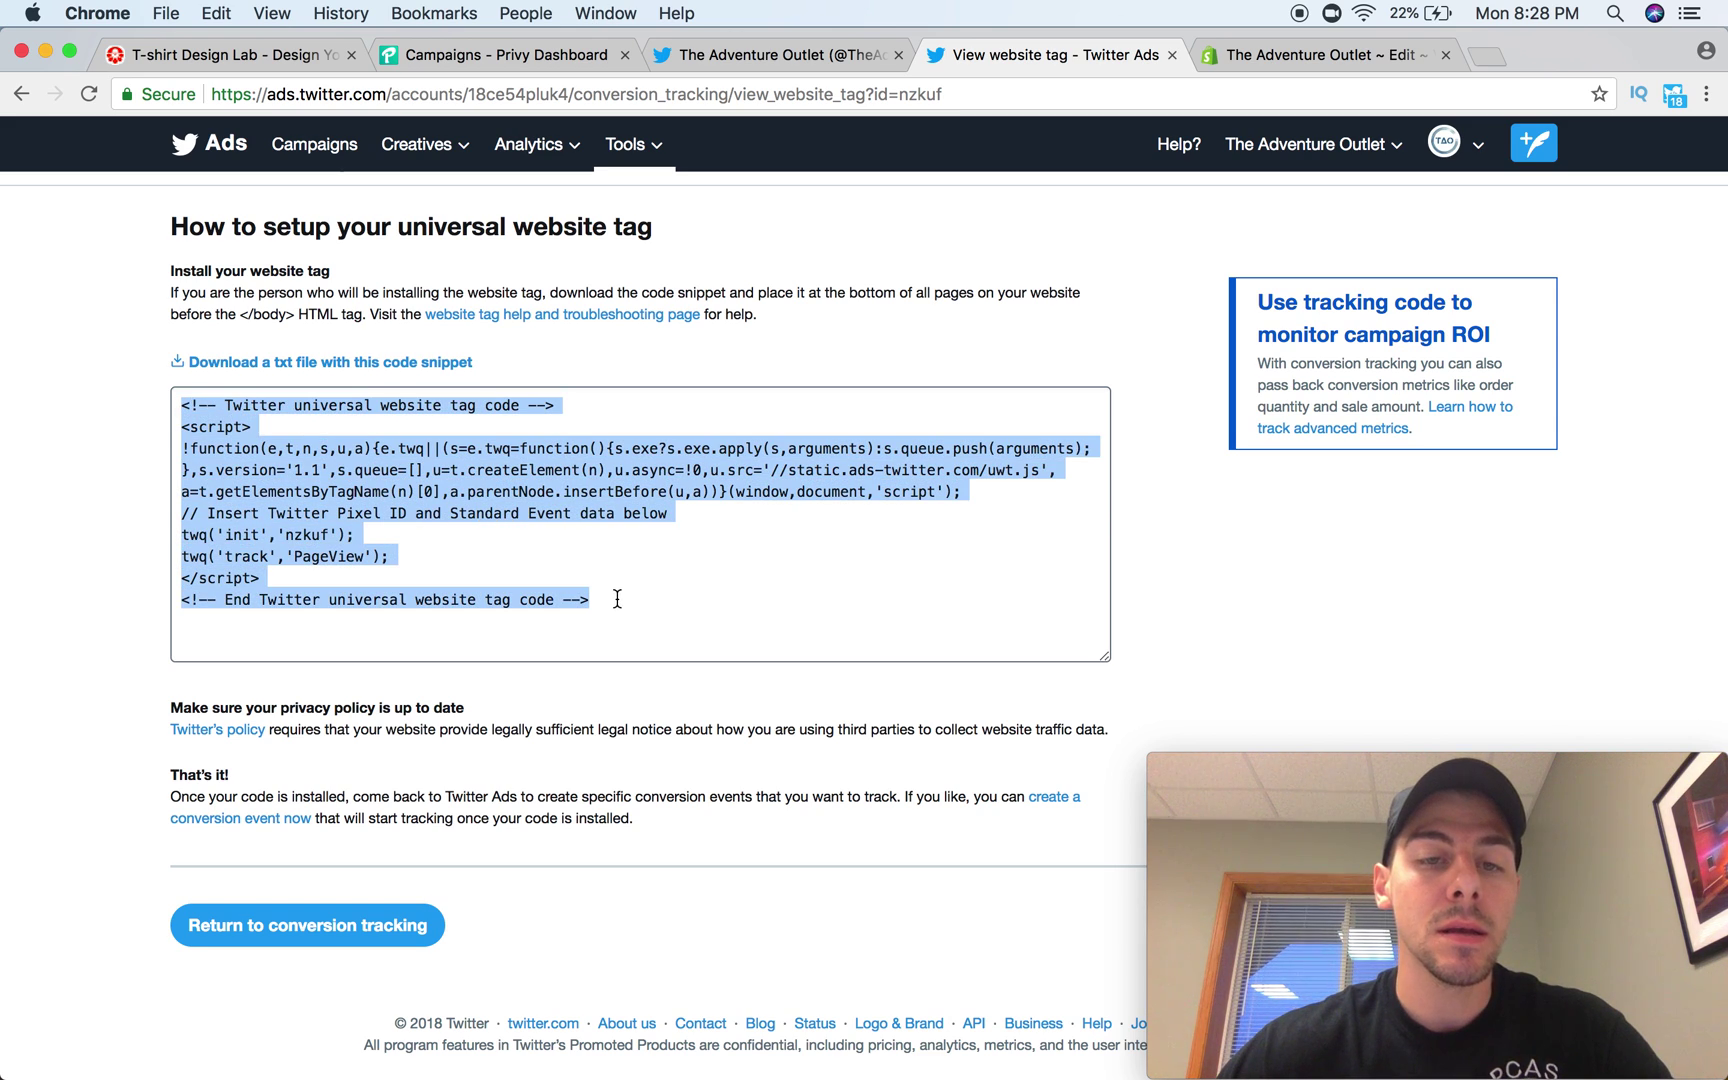
right_click(531, 483)
left_click(577, 527)
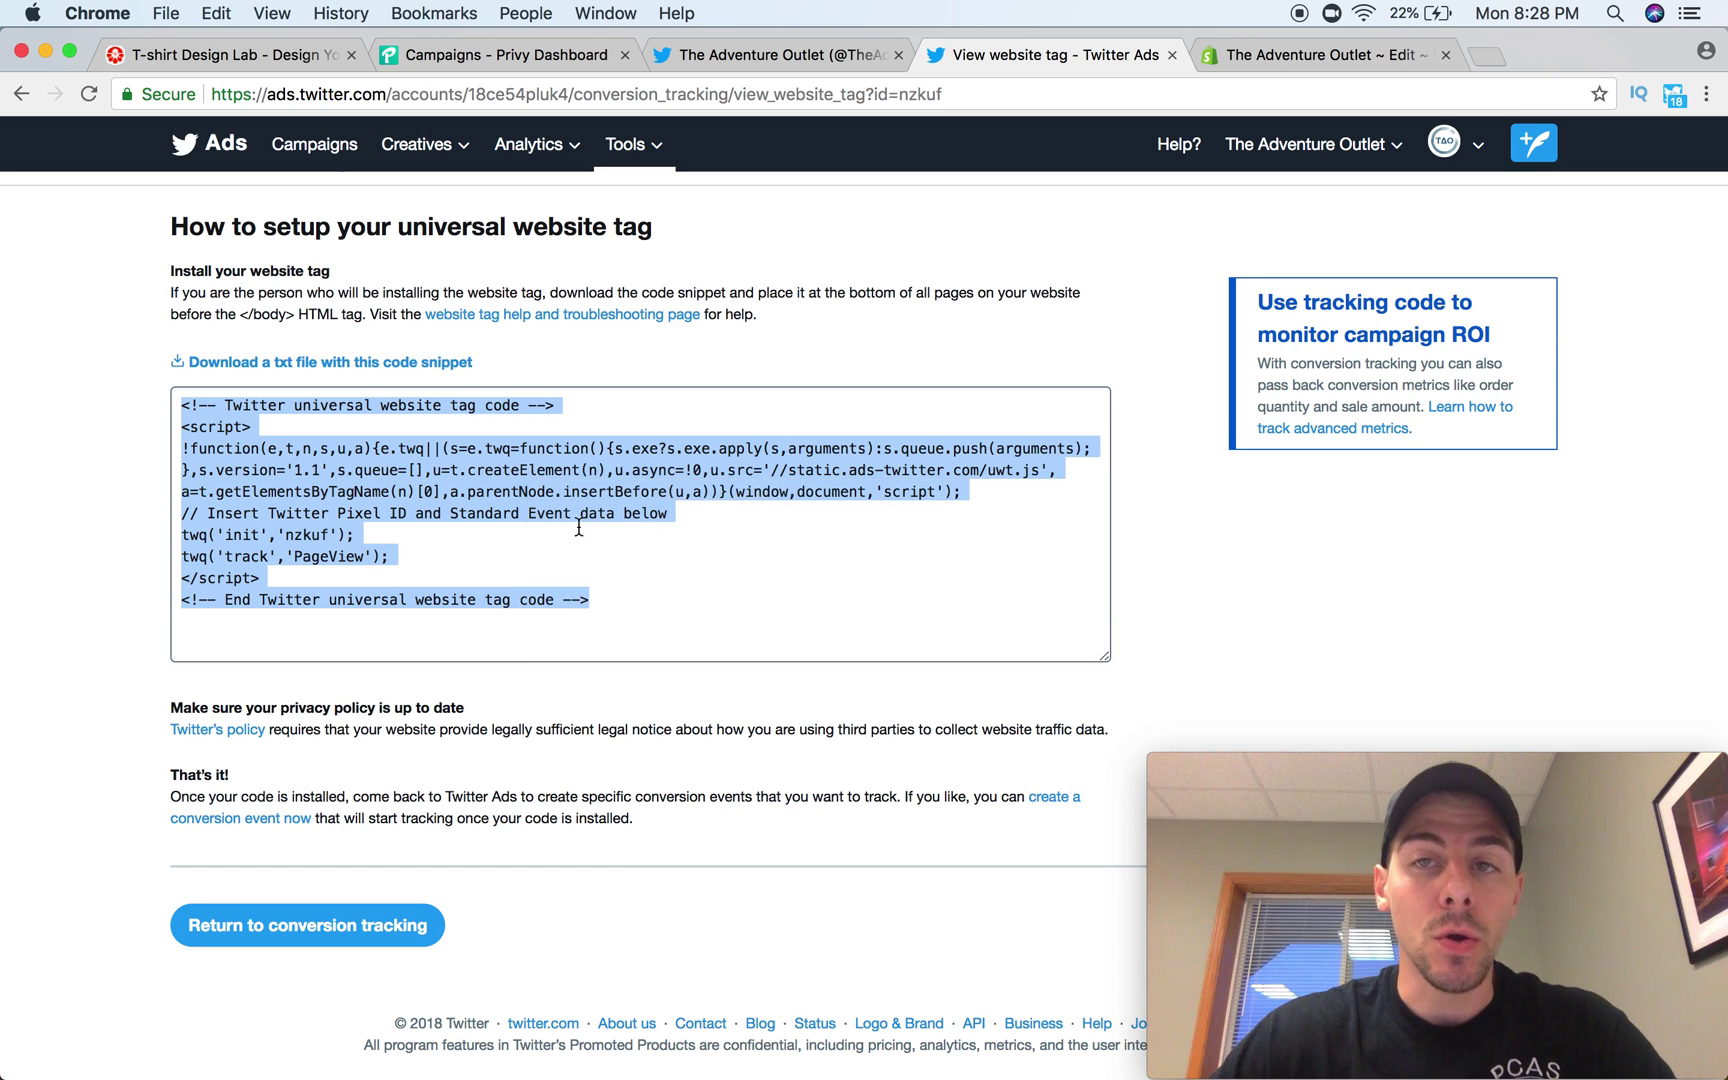
Step: Open Layout > theme.liquid in the Venture with Collections theme's code editor
left_click(1298, 56)
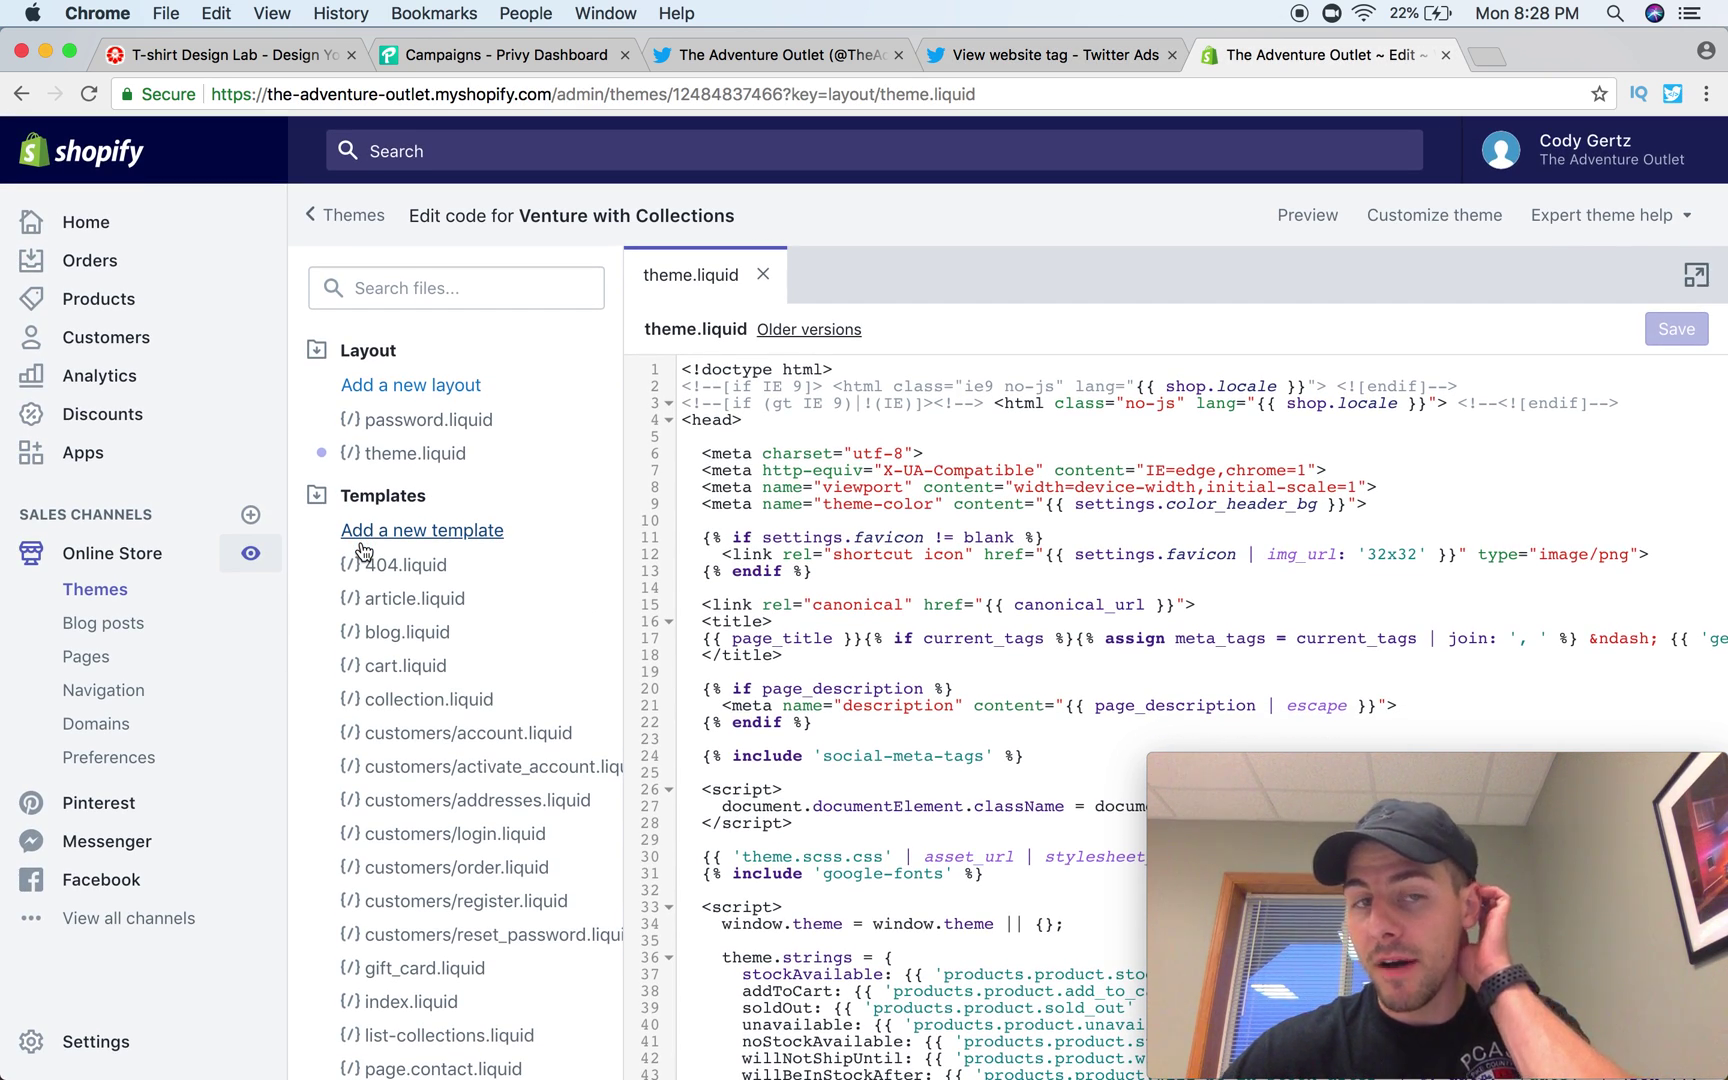
left_click(150, 560)
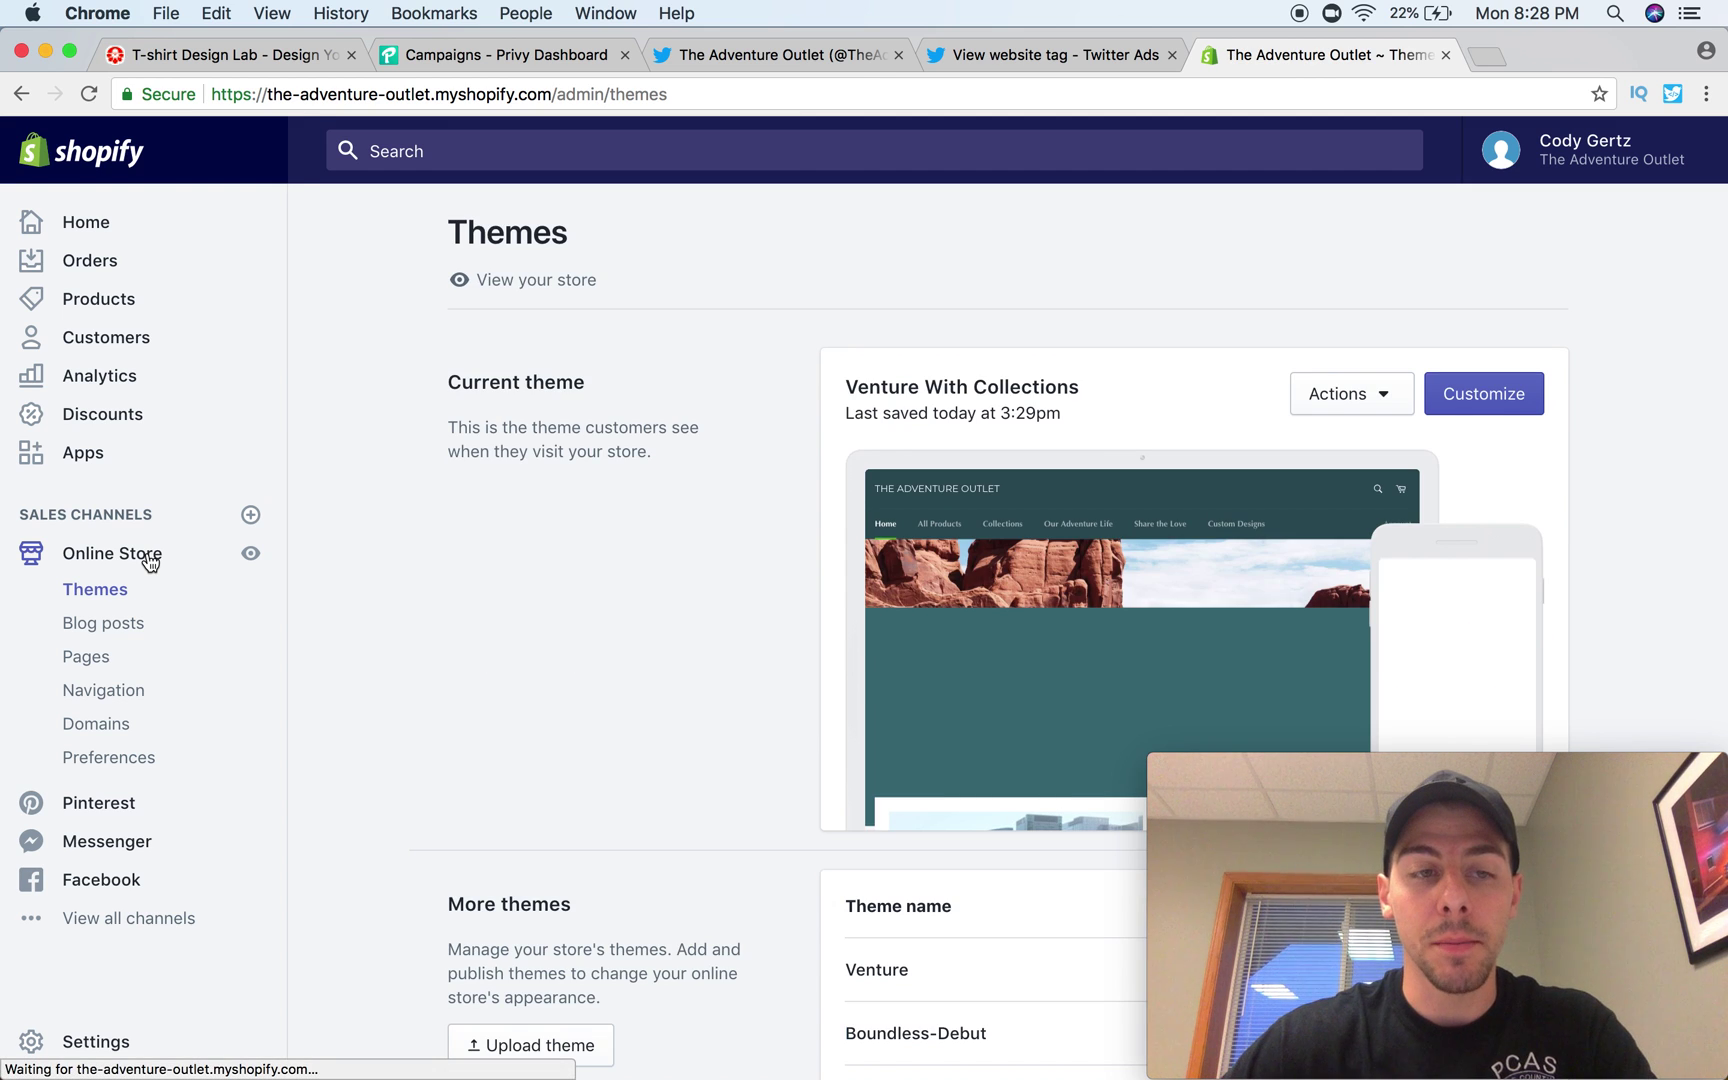
left_click(1390, 400)
left_click(1361, 658)
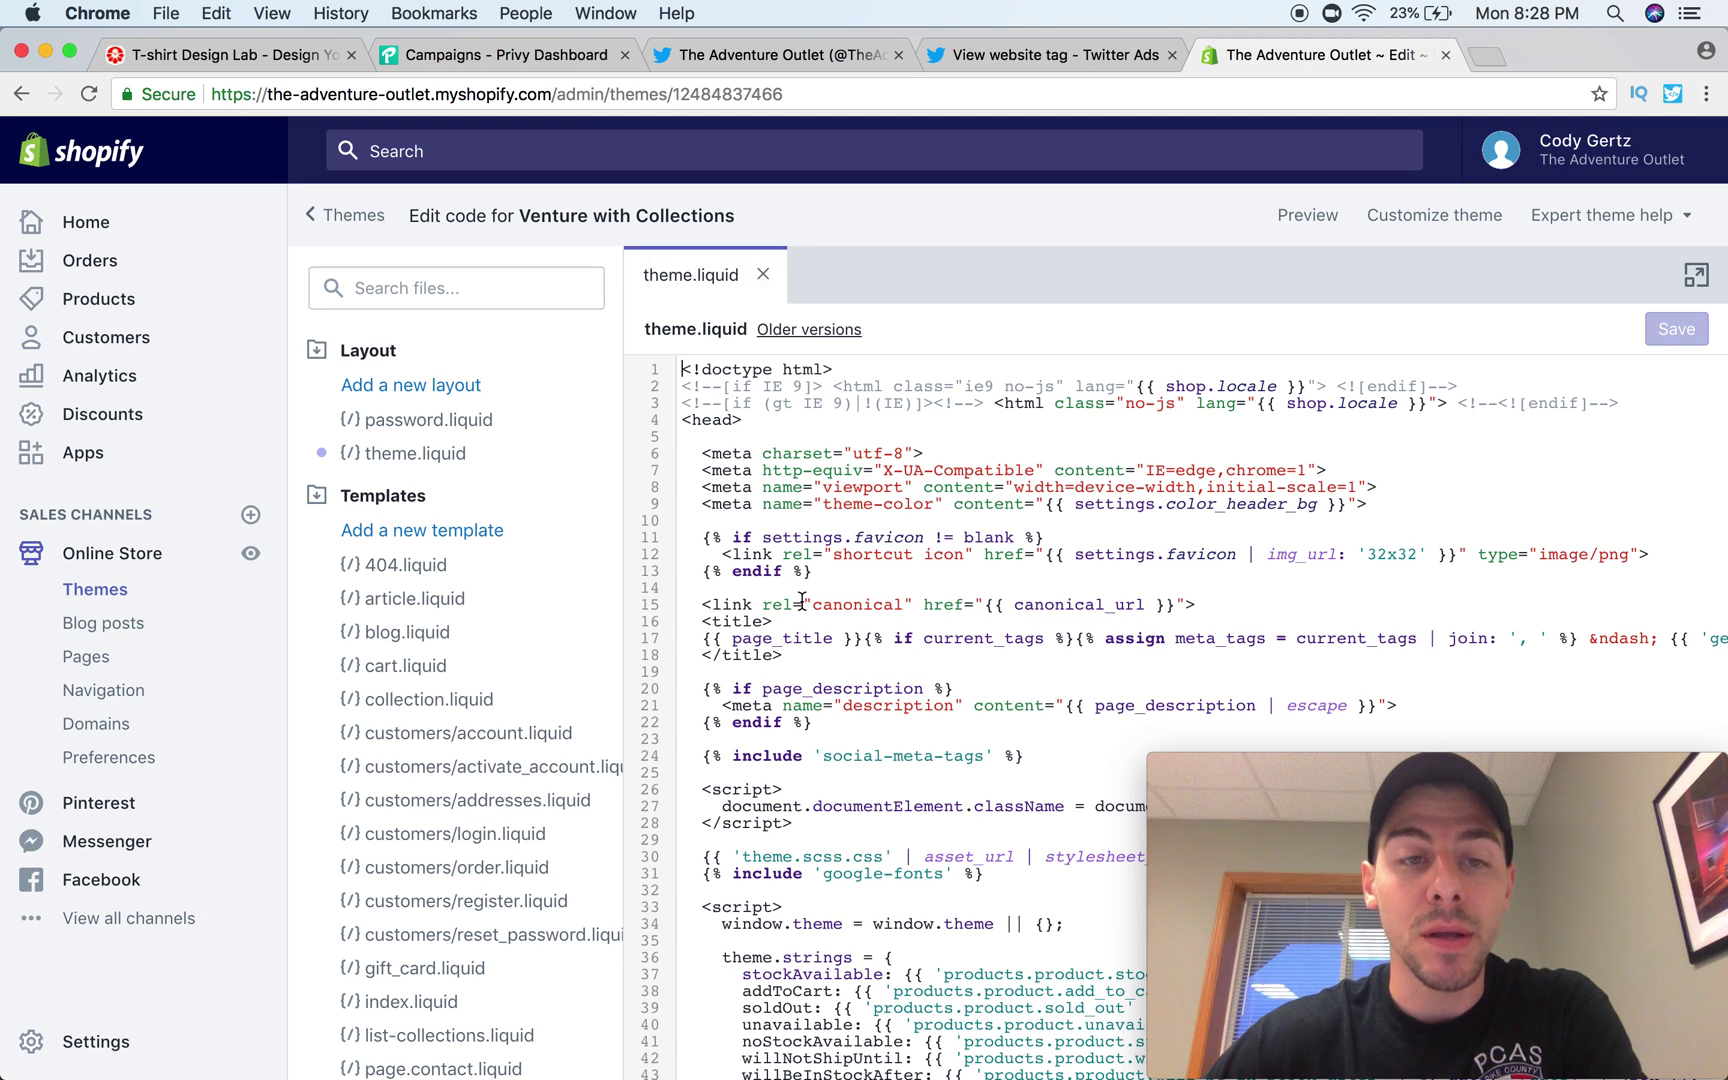
left_click(459, 461)
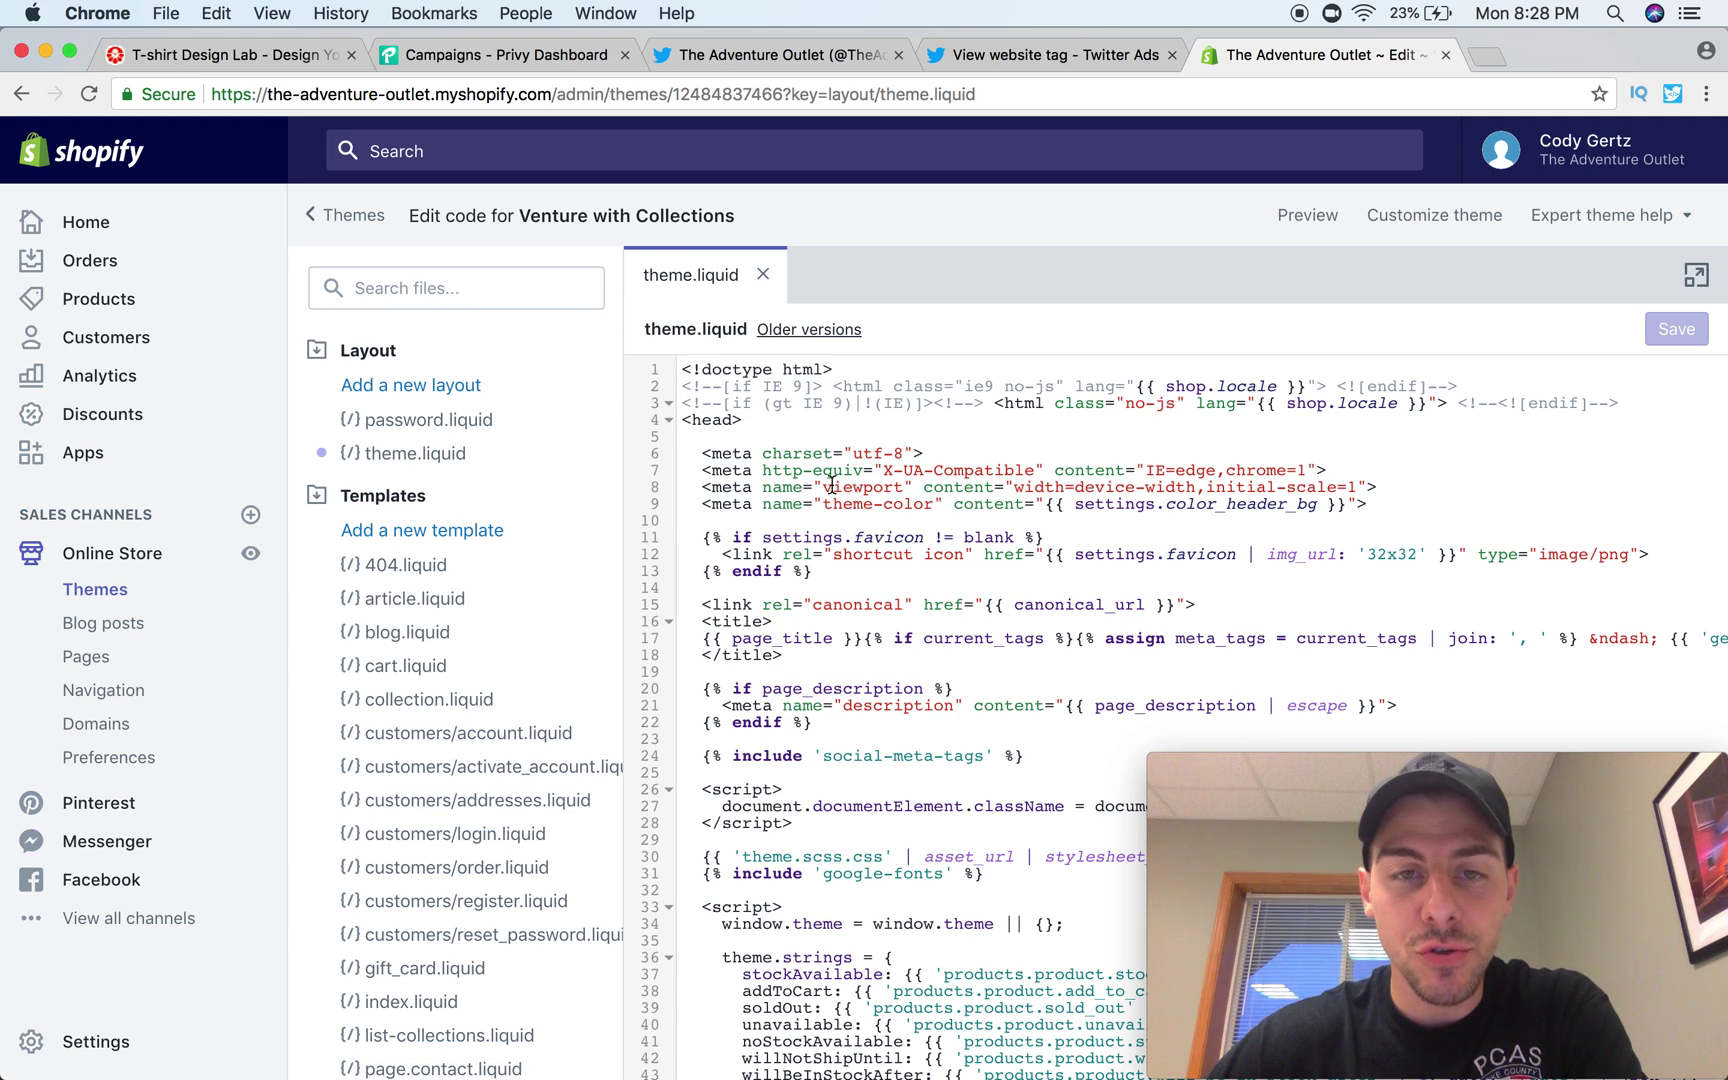
scroll(831, 486, "down", 10)
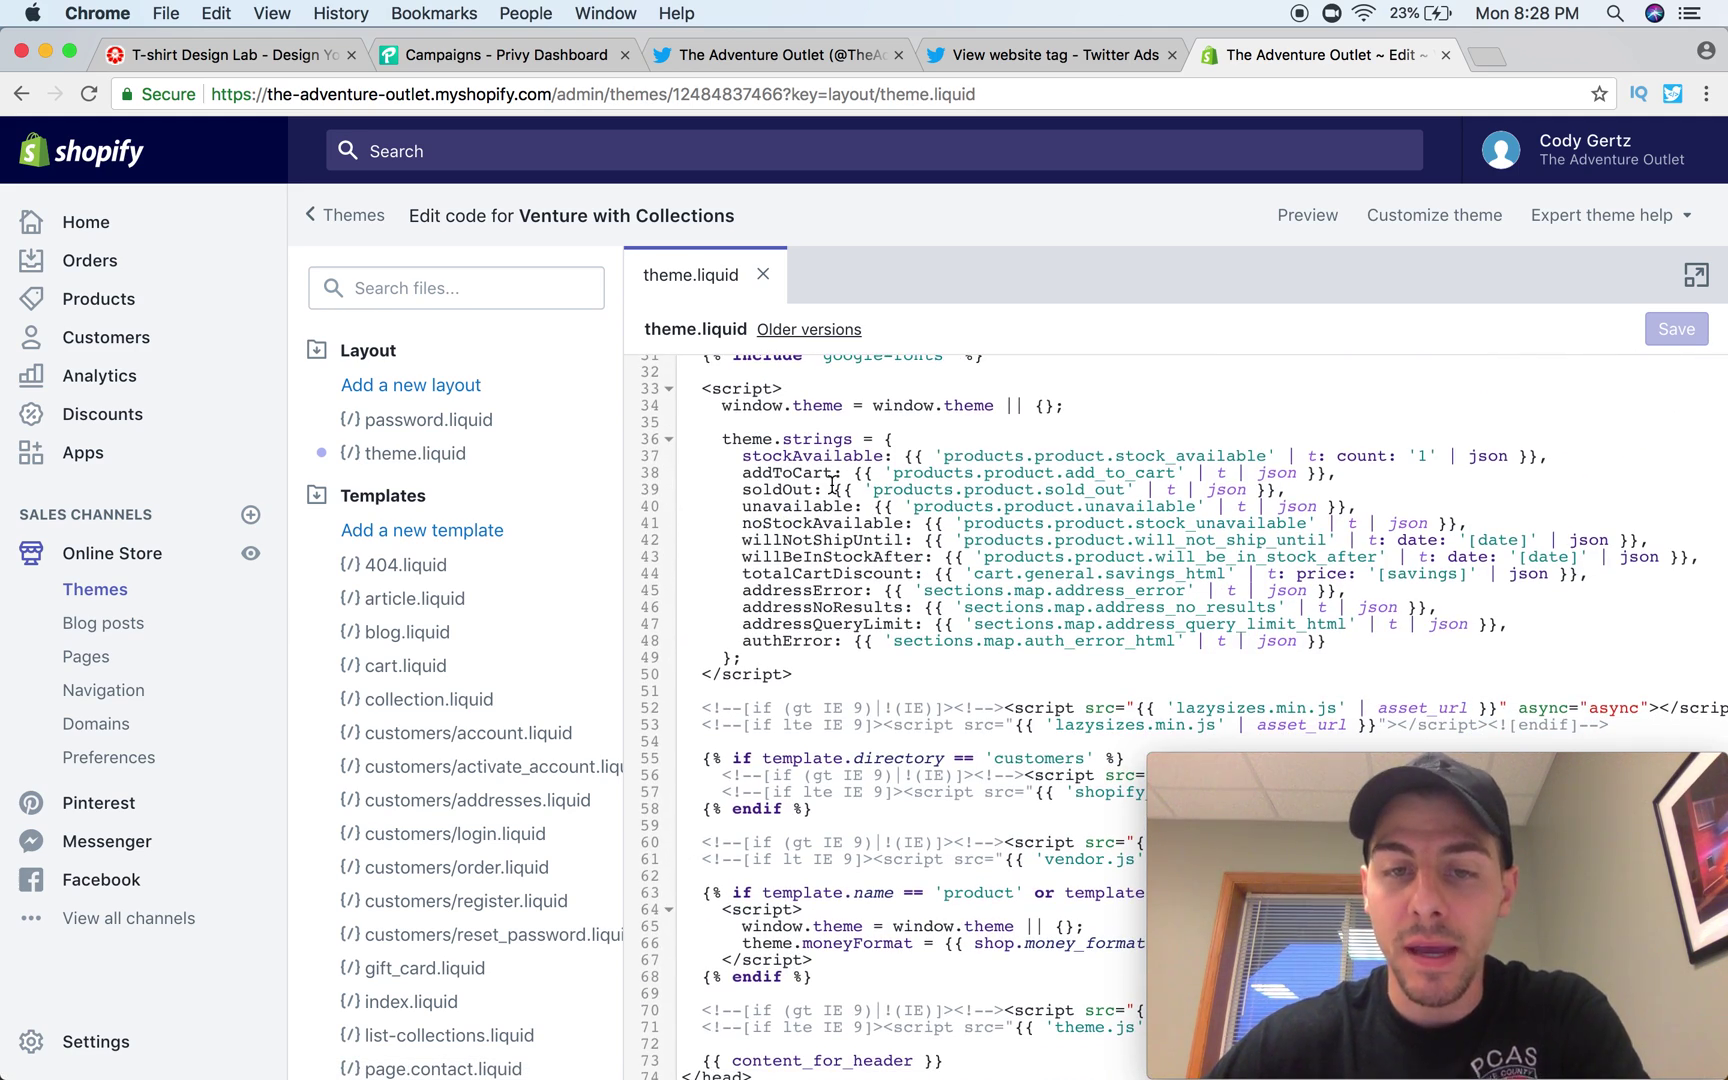
scroll(831, 486, "down", 11)
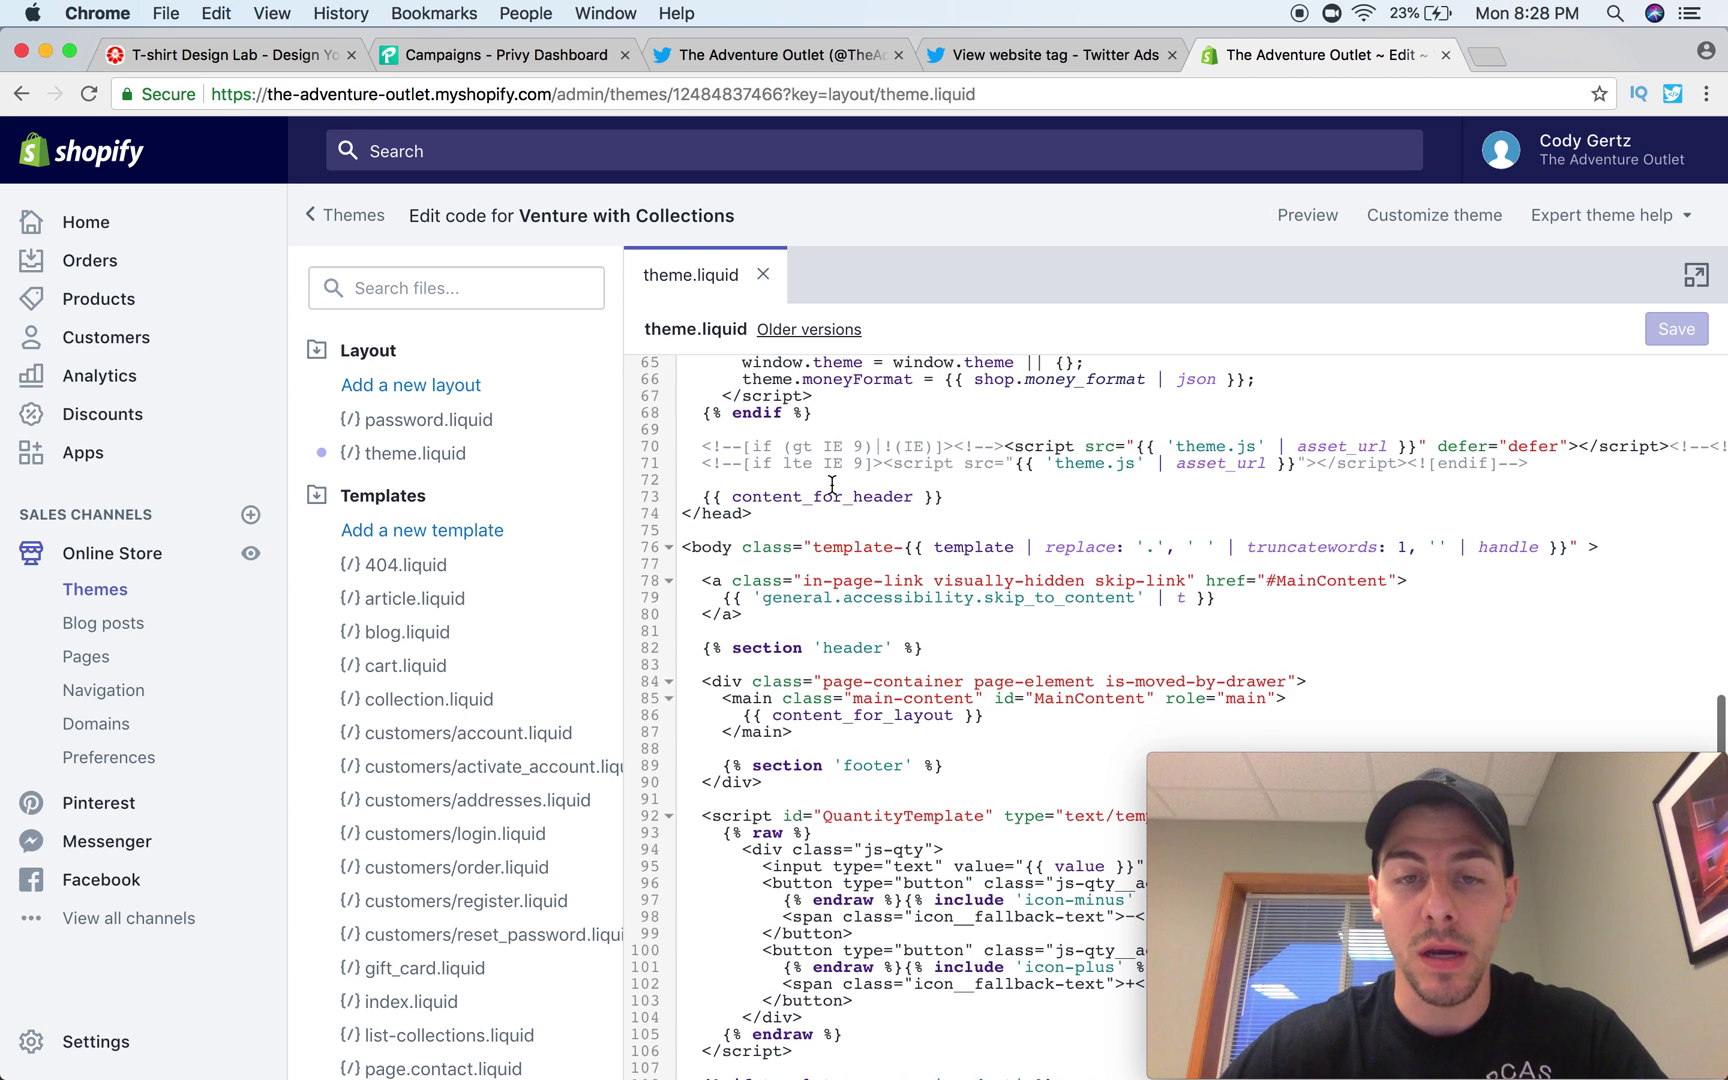
scroll(831, 486, "down", 1)
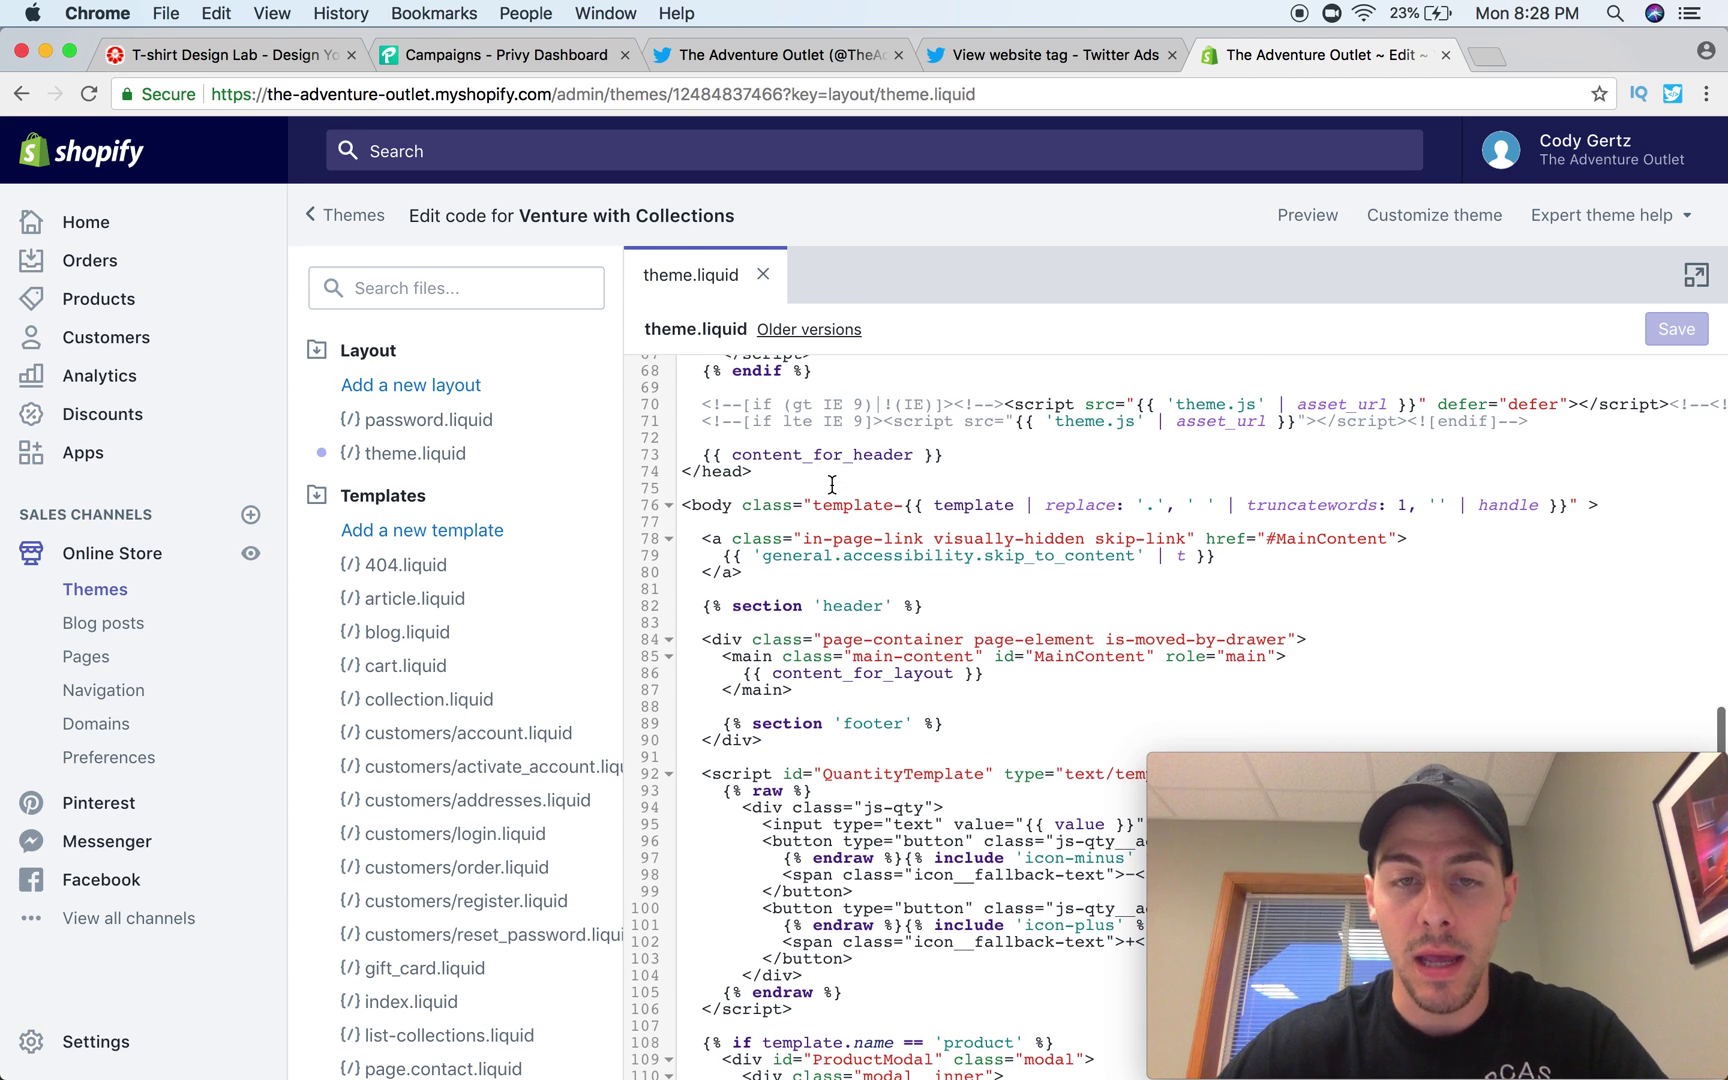
left_click(681, 507)
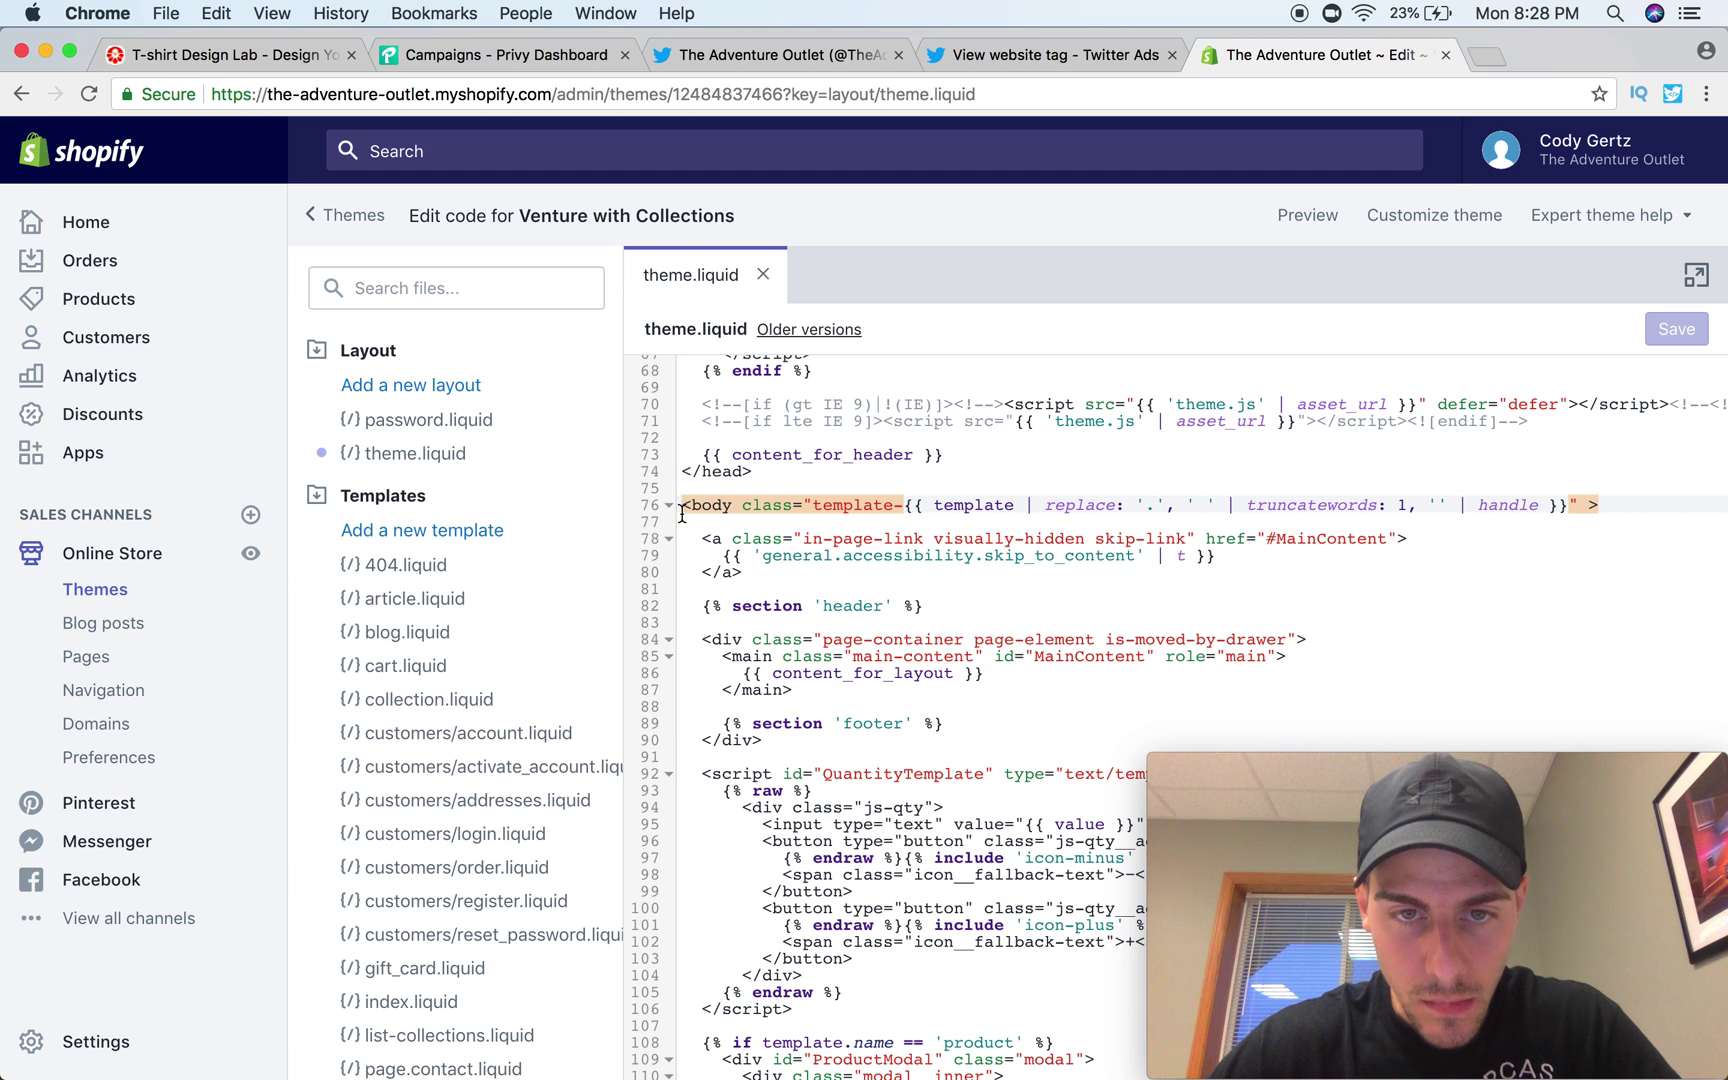
scroll(682, 513, "down", 10)
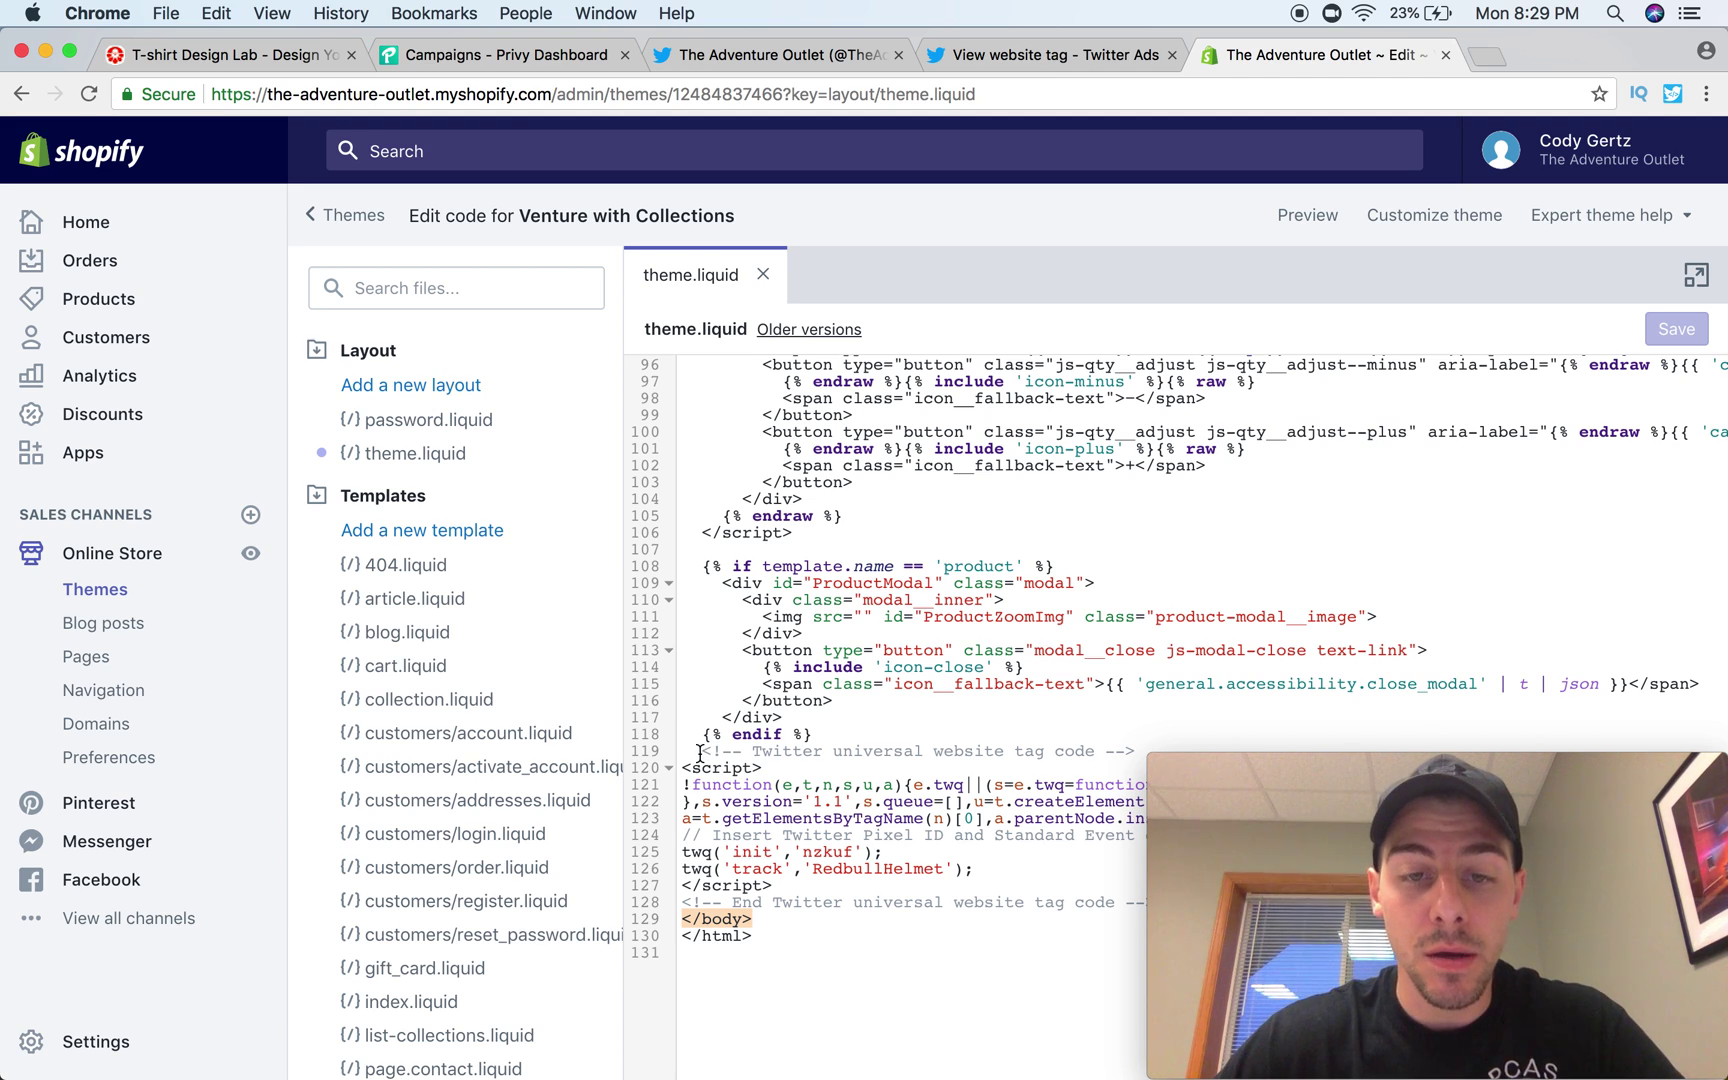
left_click_drag(700, 752, 713, 757)
left_click(755, 922)
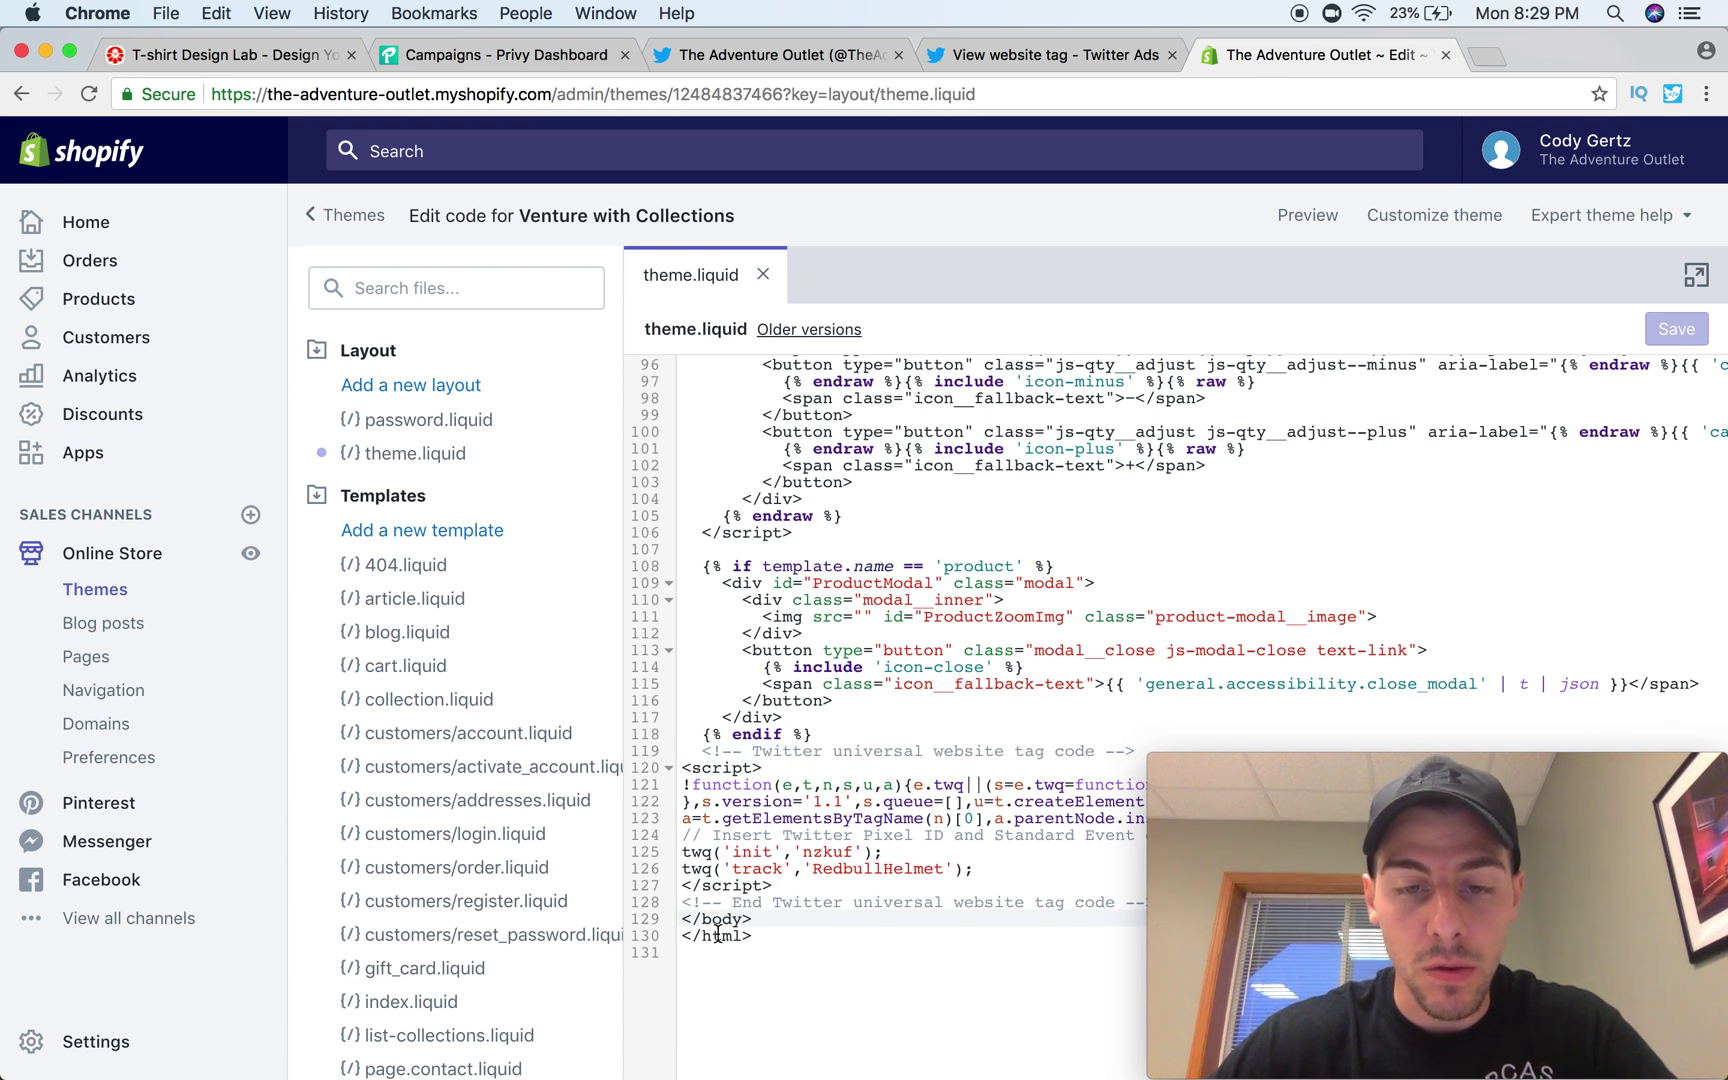
left_click_drag(682, 919, 750, 916)
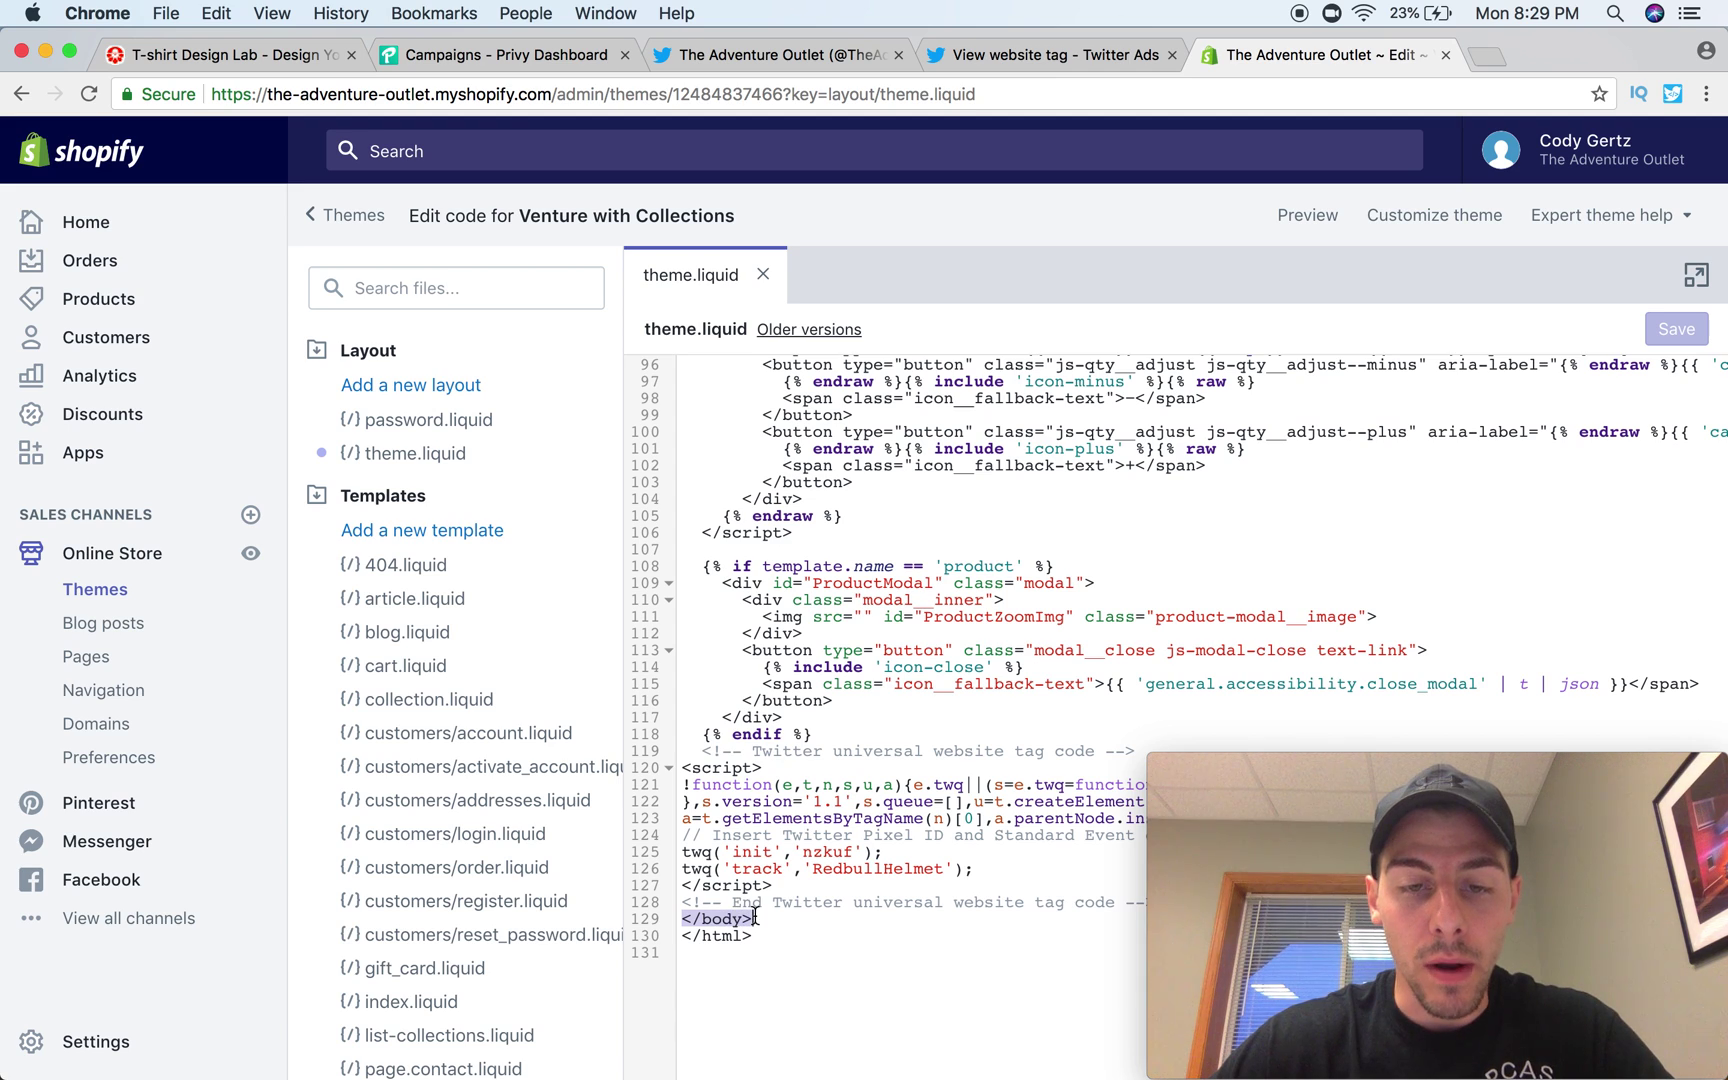
left_click(693, 751)
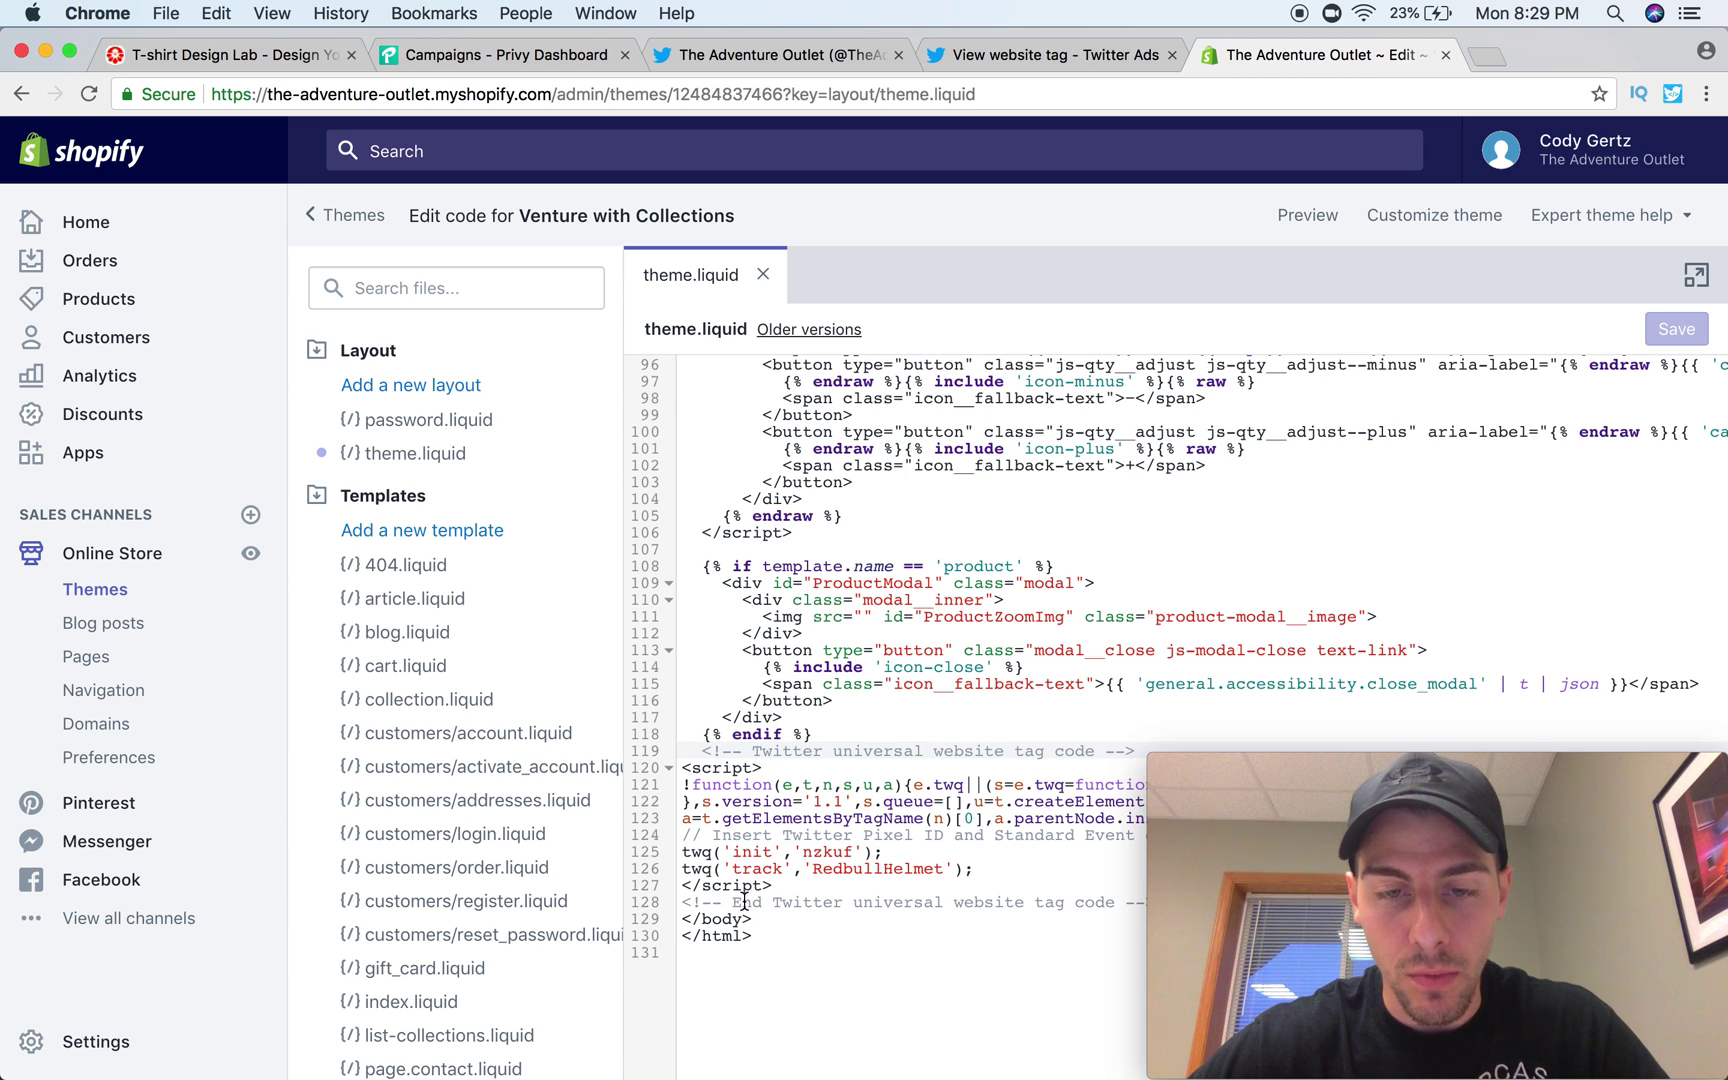
left_click(1006, 55)
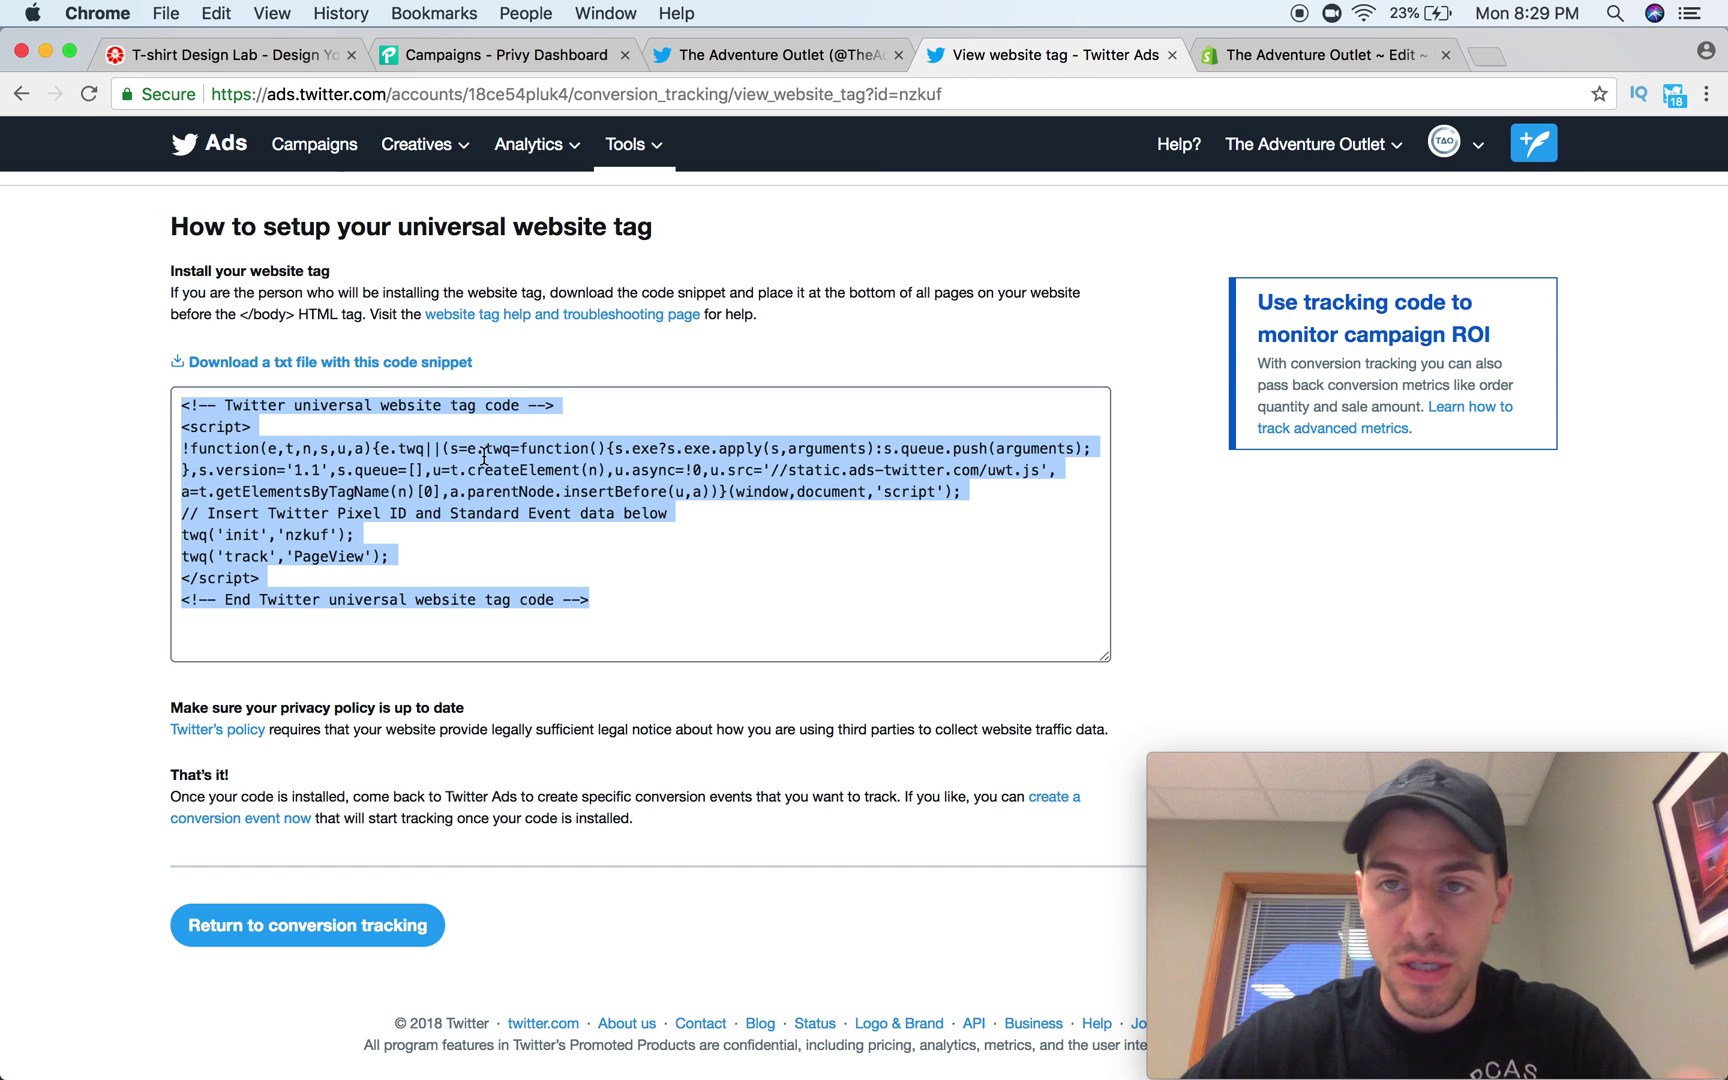
left_click(1320, 55)
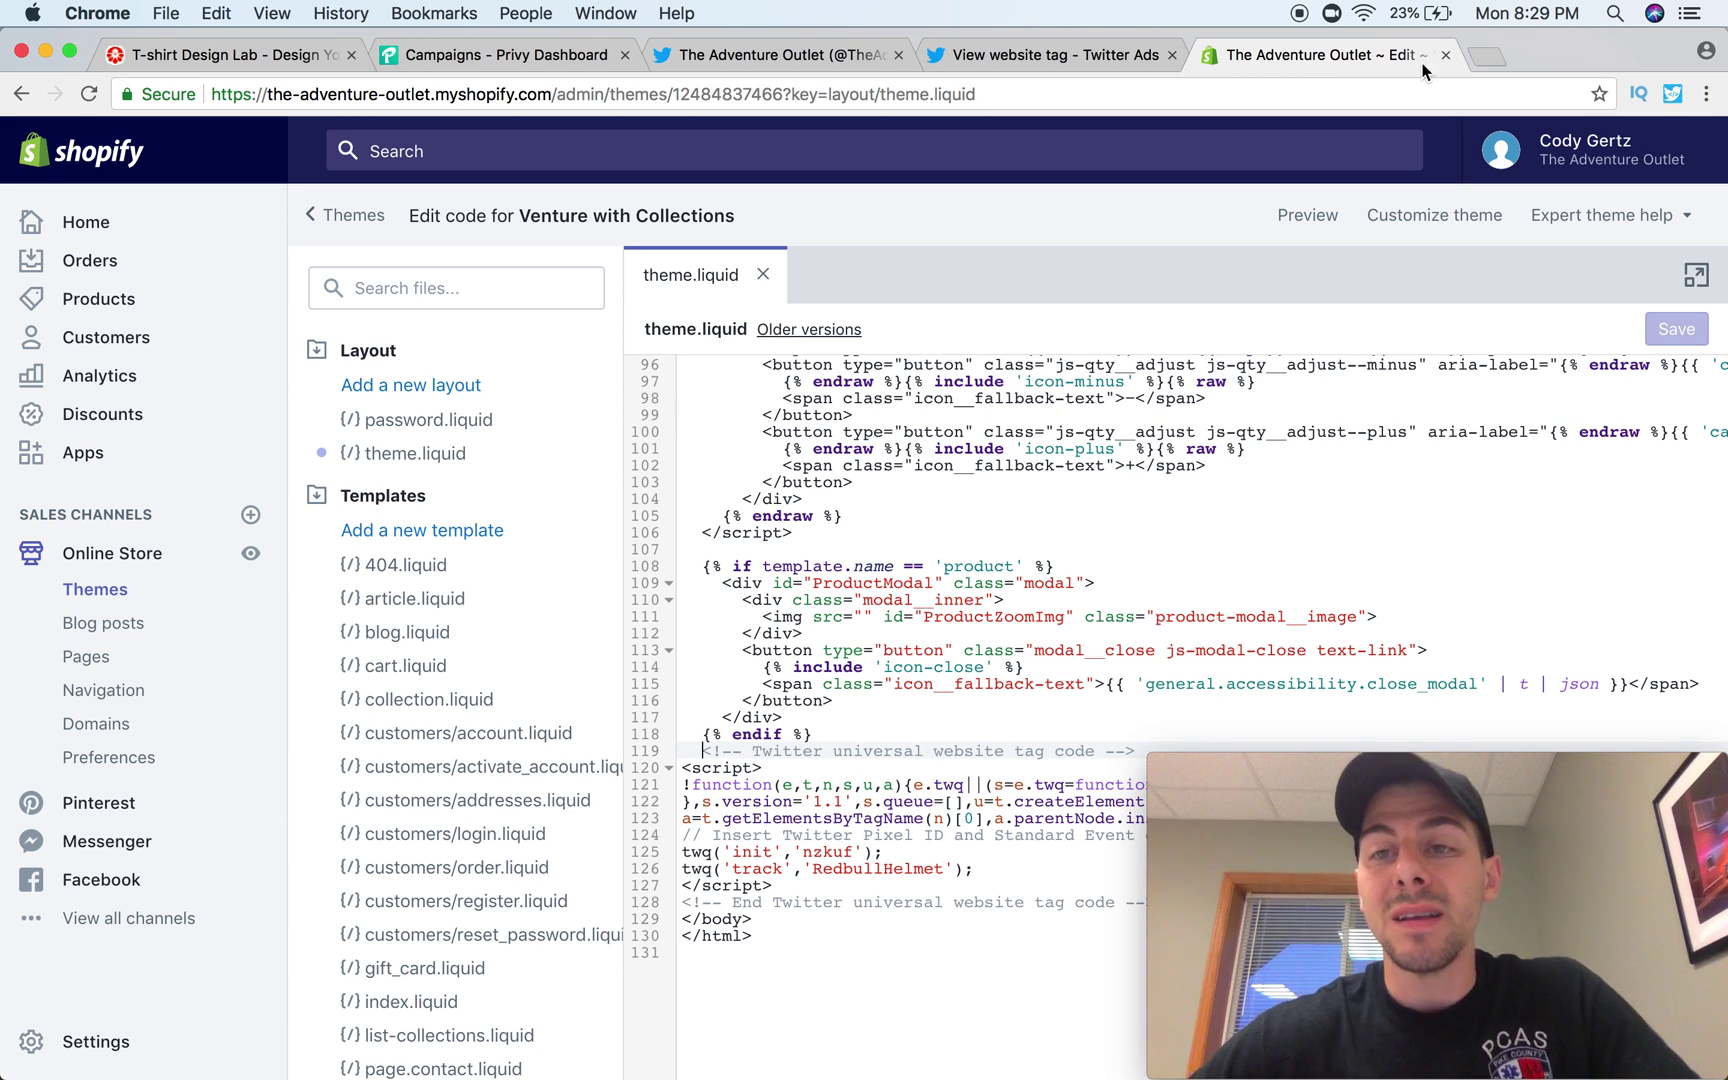
left_click(1481, 60)
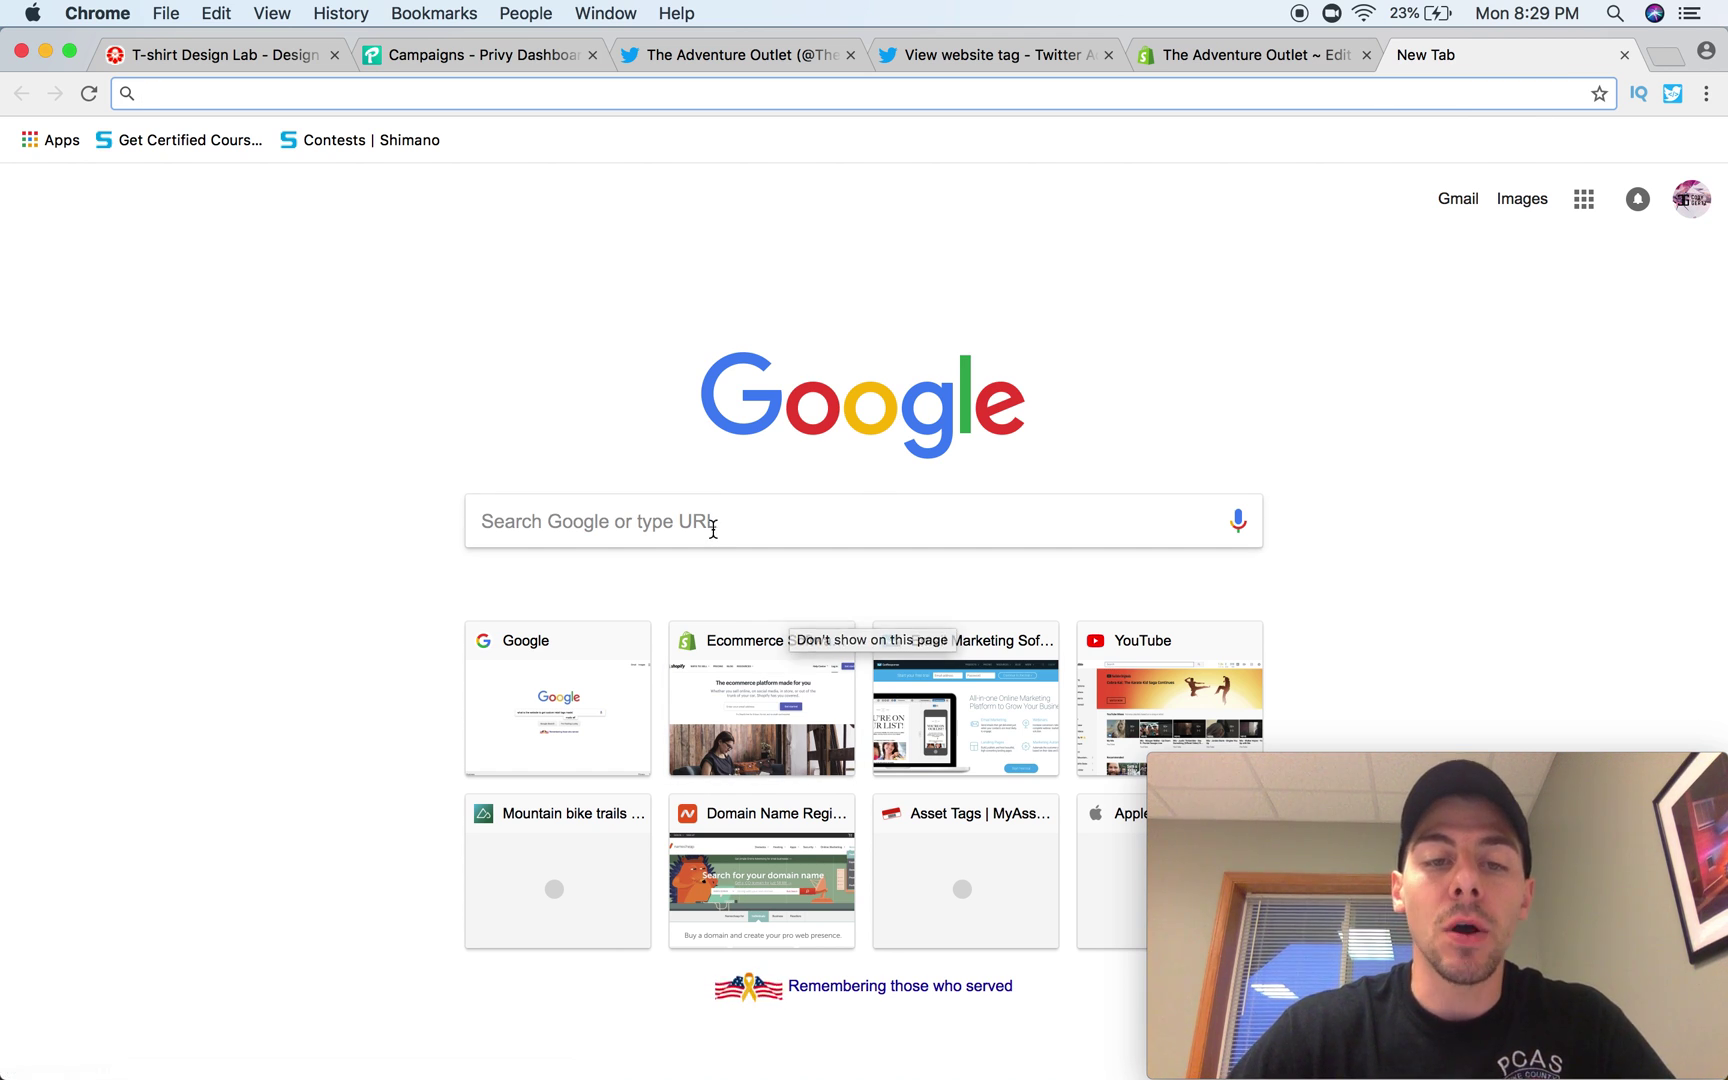
Step: Search Google for 'twitter pixel helper', open its Chrome Web Store page, then return to the tag page
left_click(713, 528)
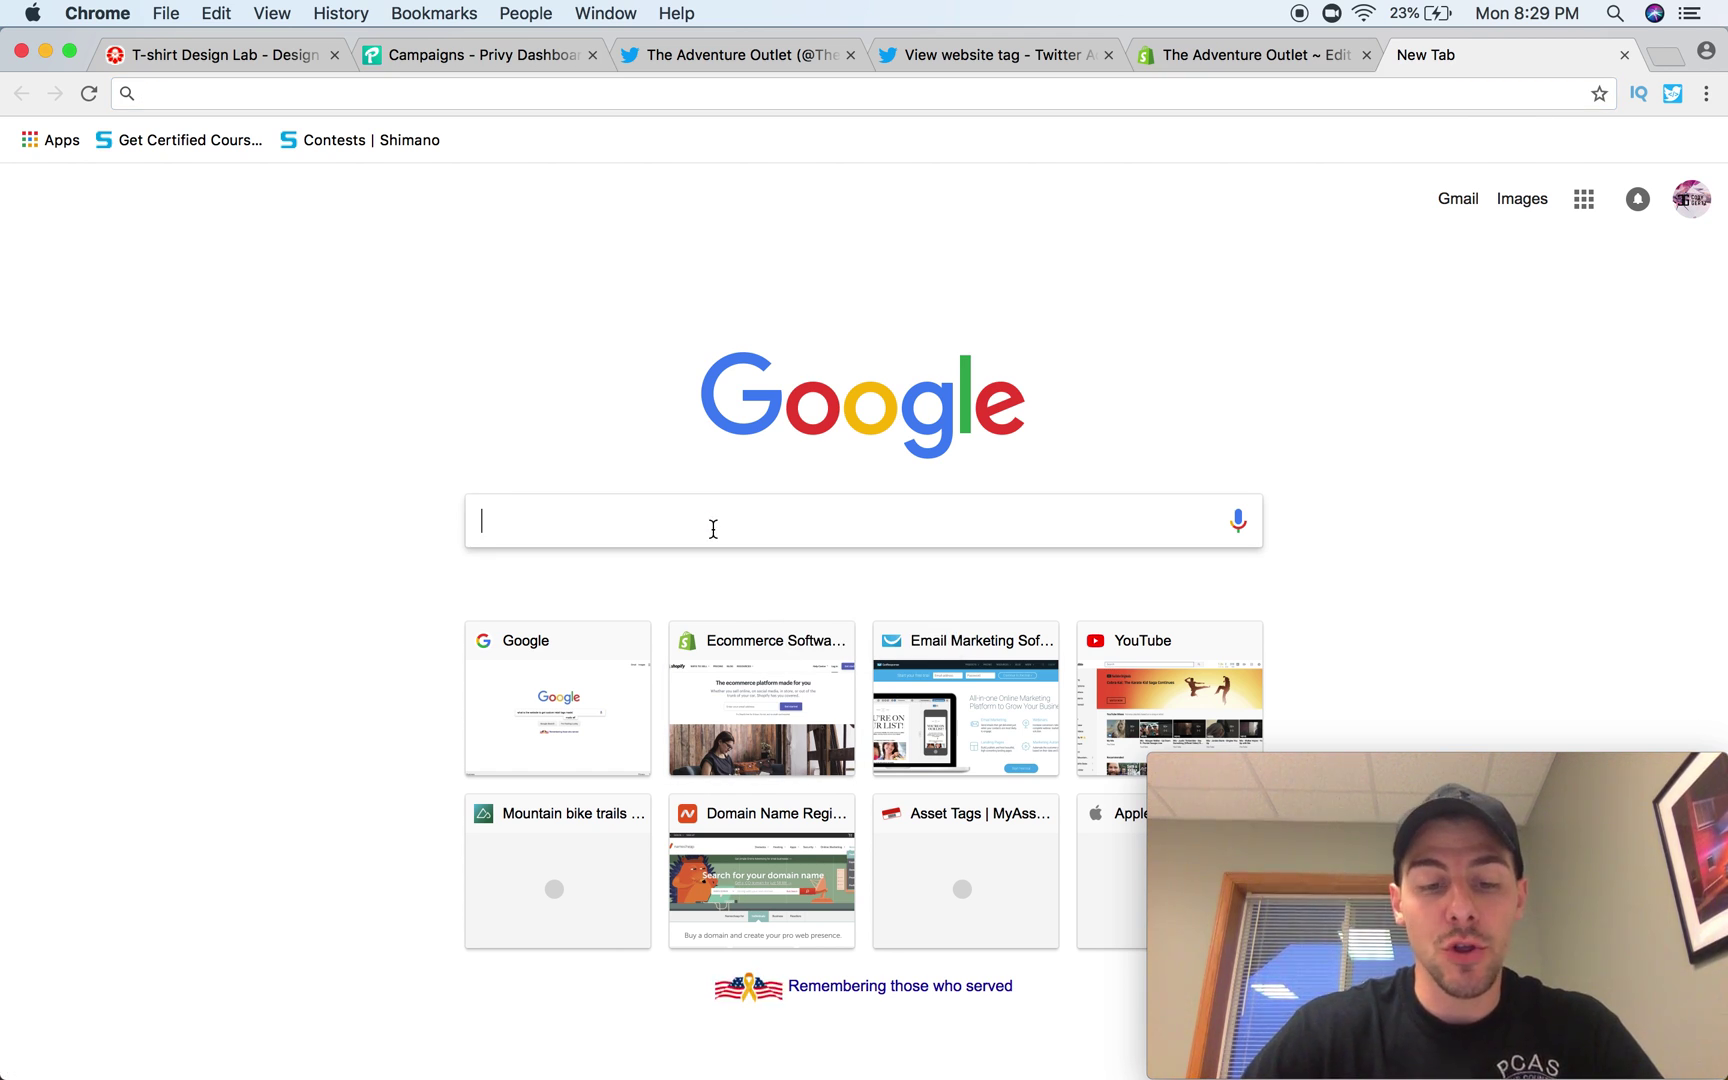
type("twitter ")
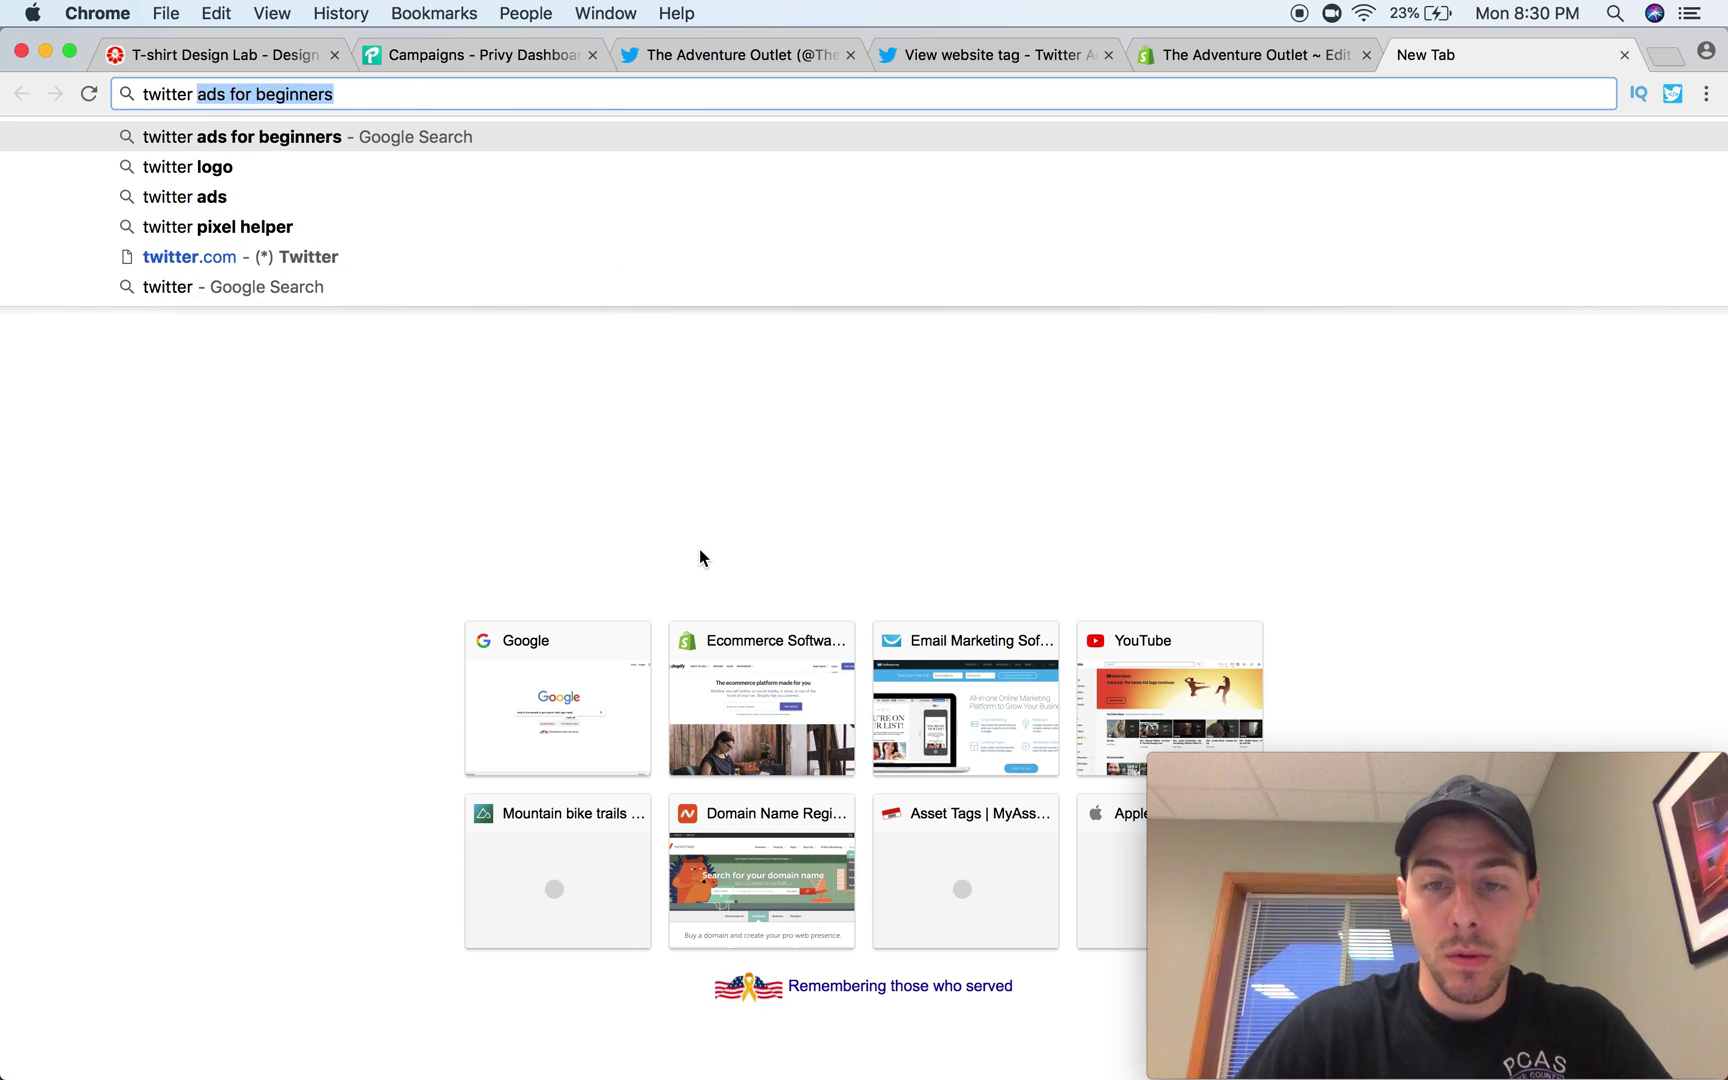
type("pixel helpe")
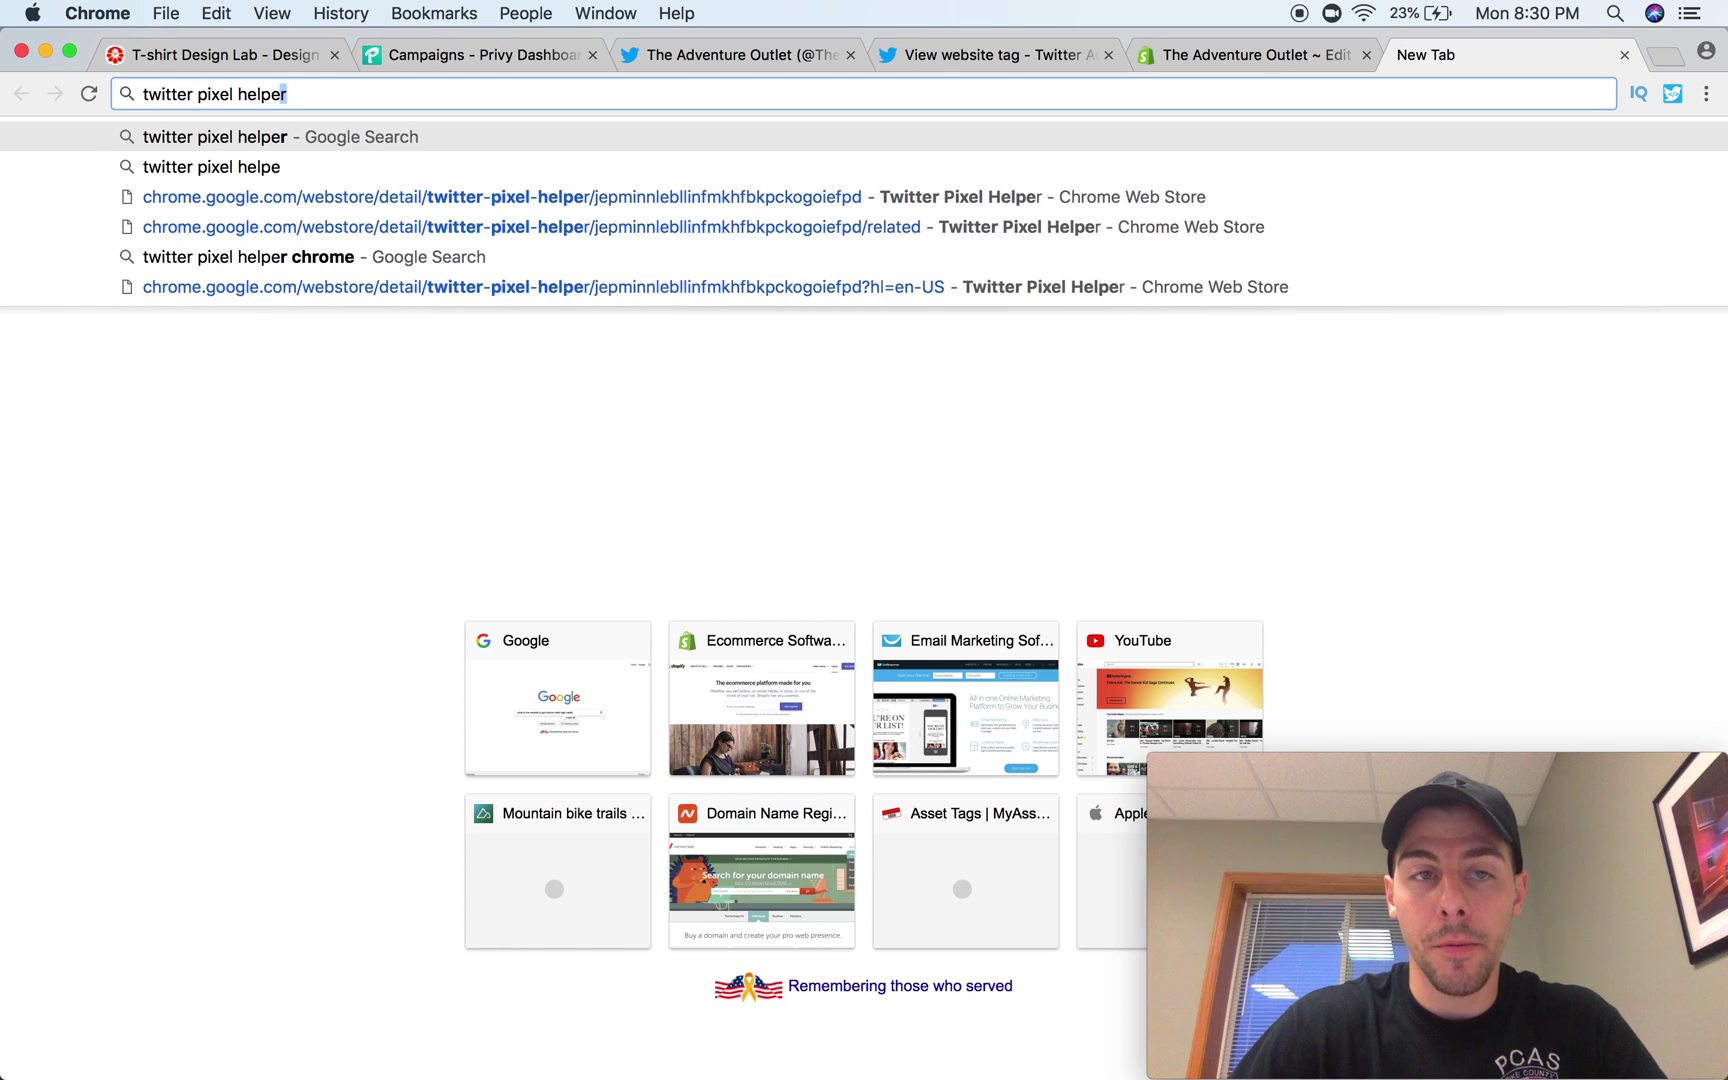
type("r")
key("Return")
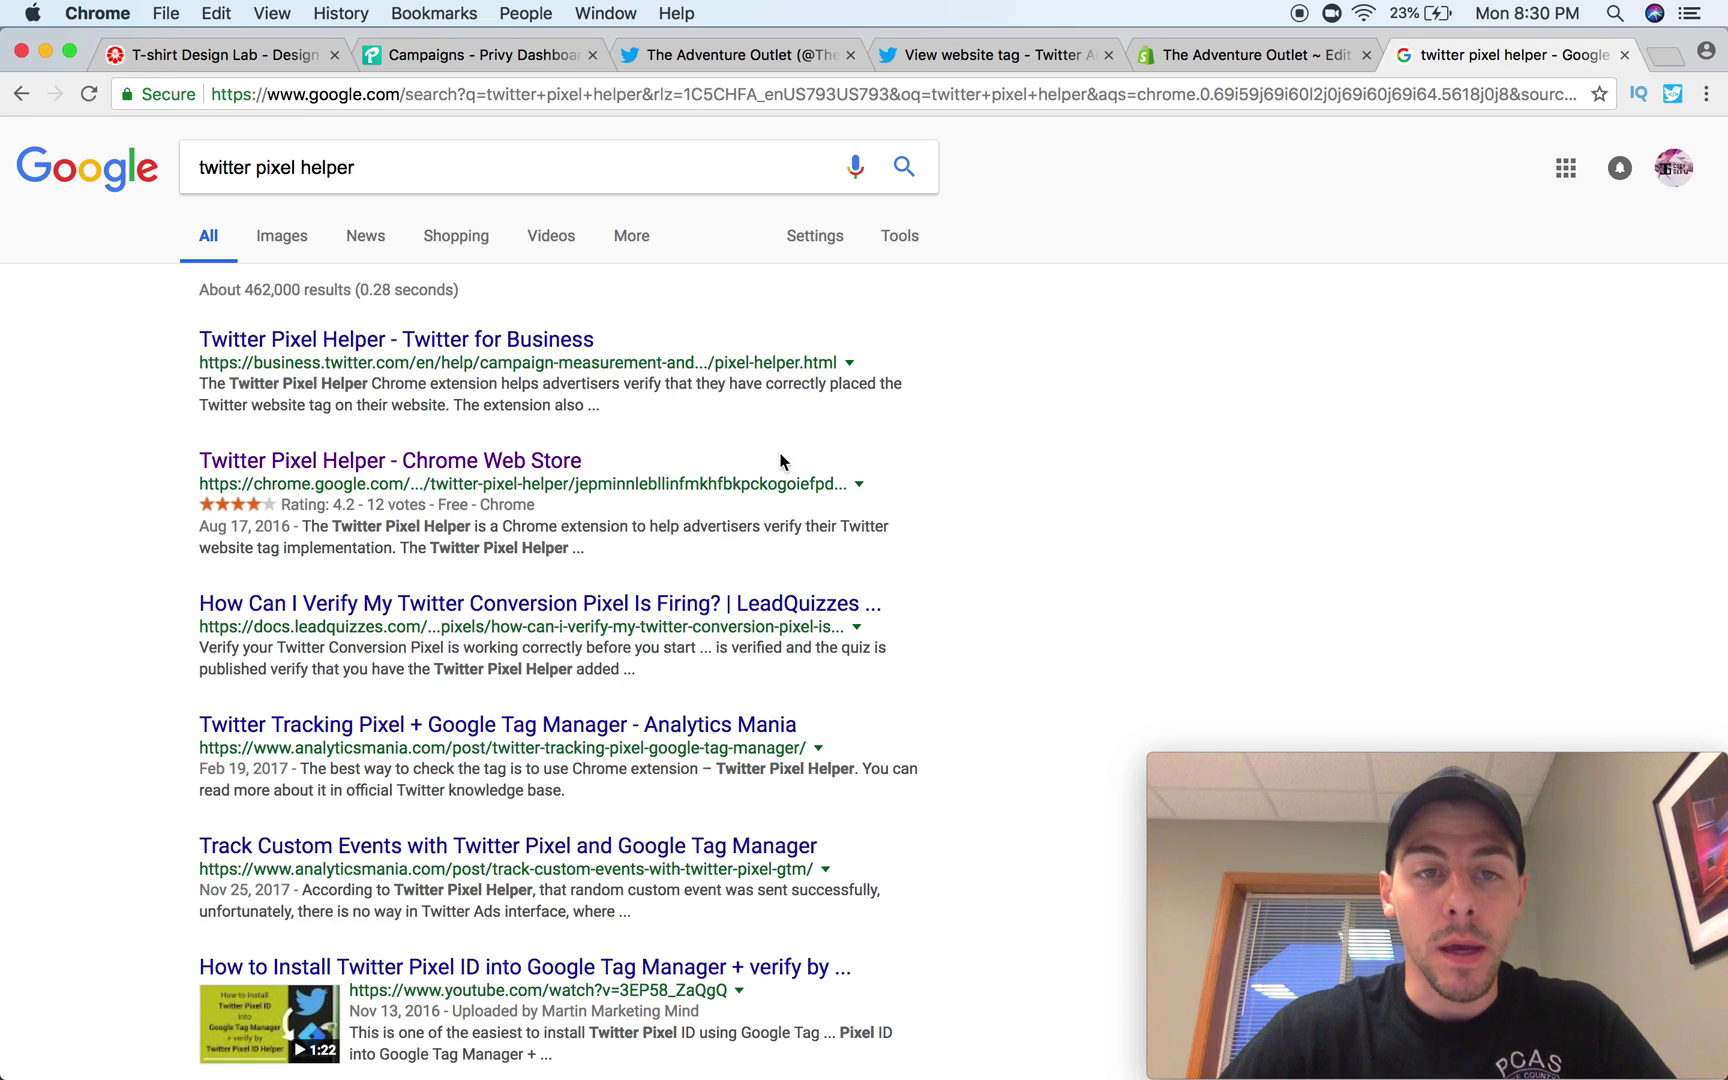
left_click(408, 461)
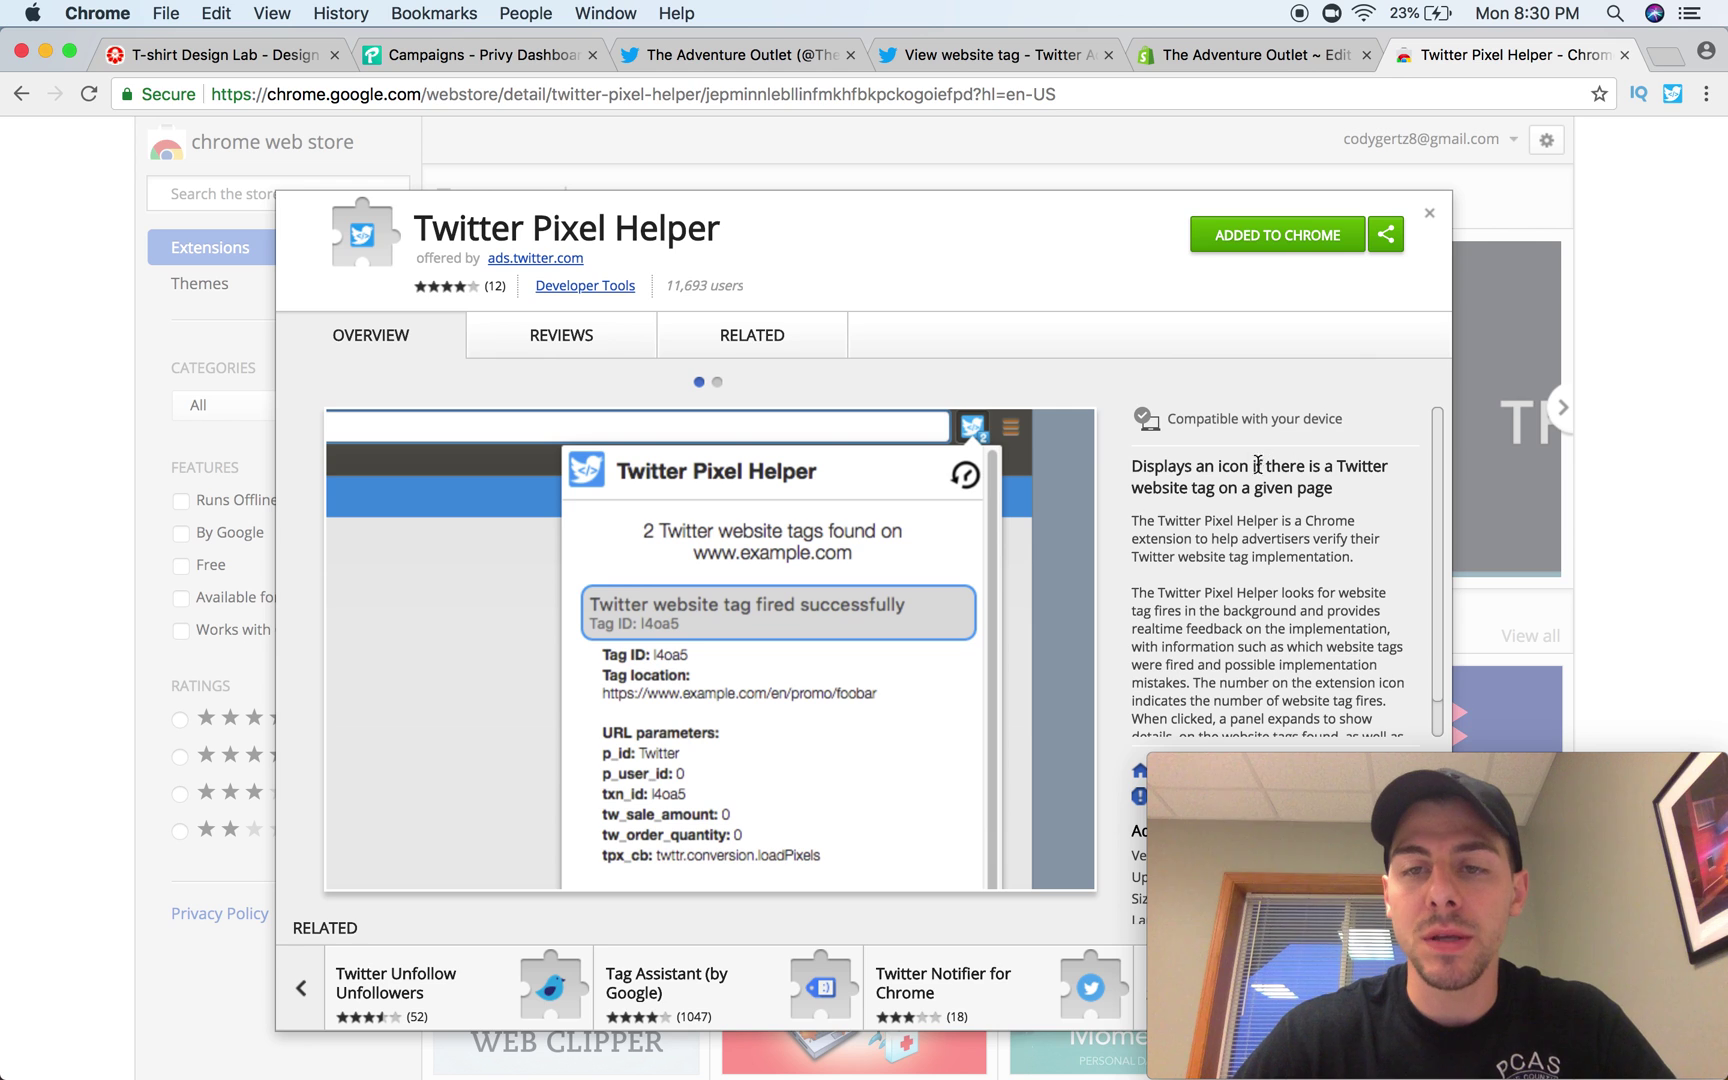
scroll(1258, 464, "down", 2)
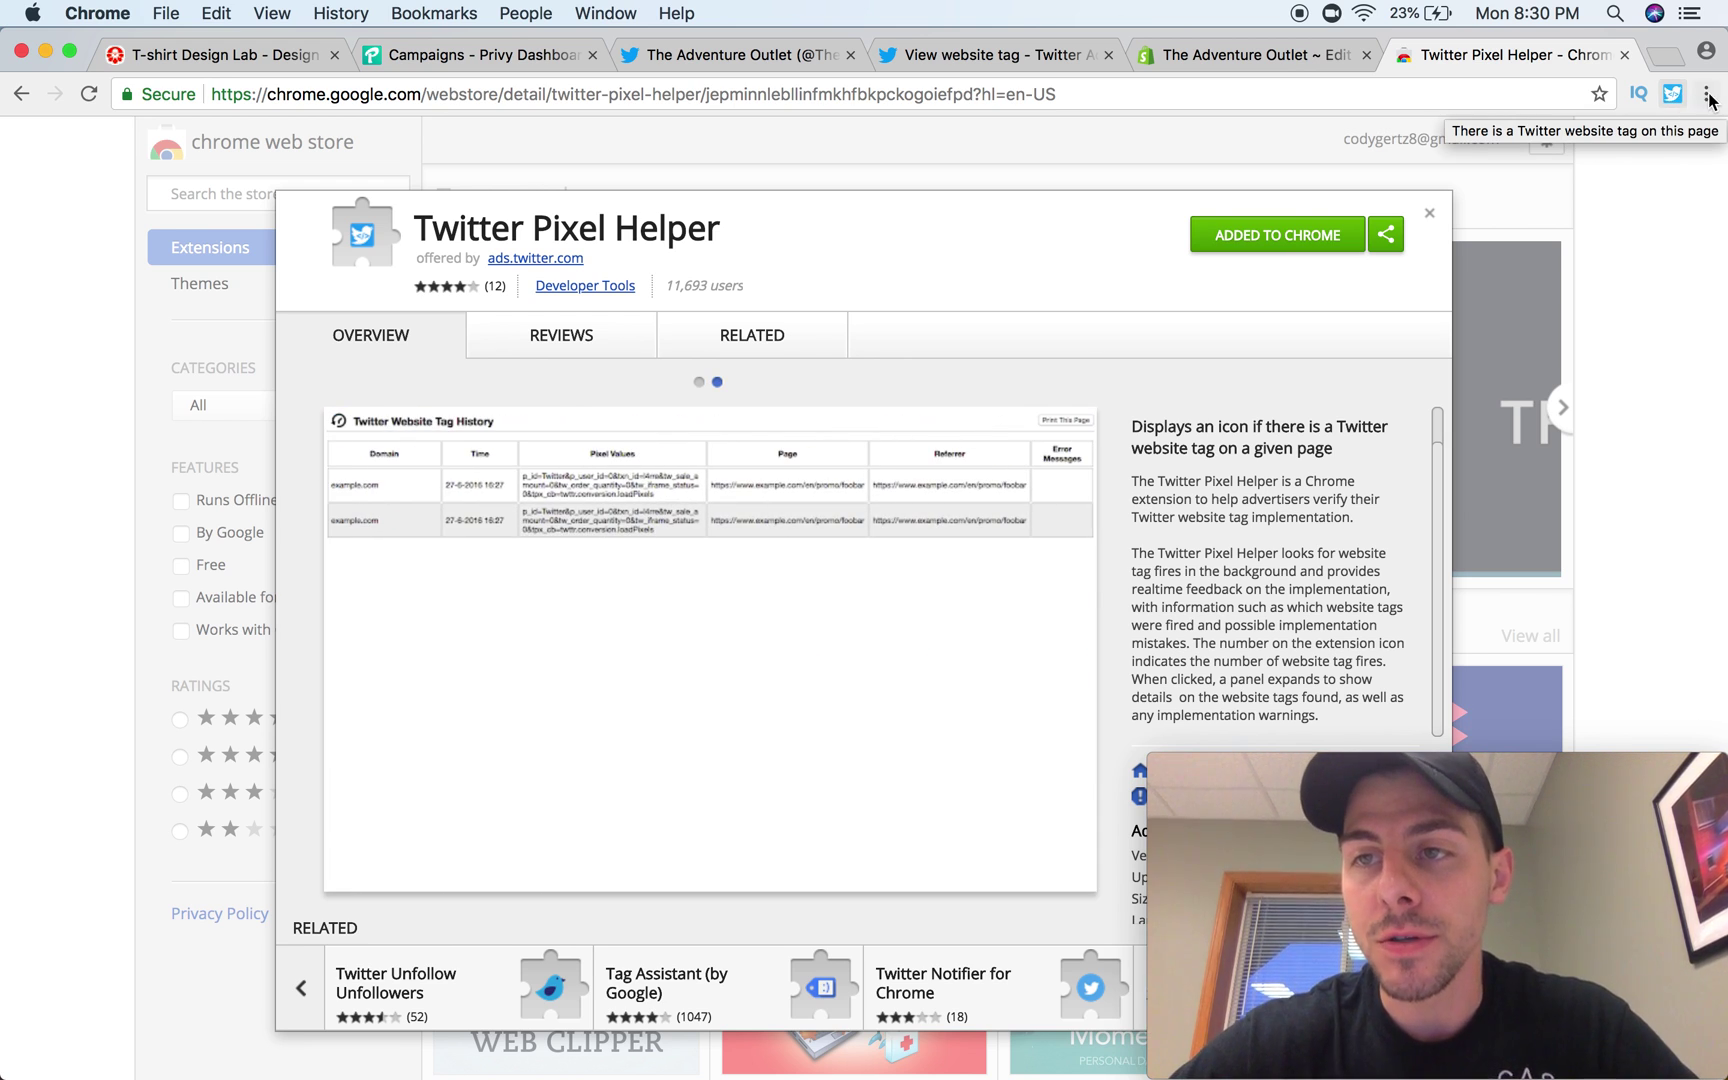
left_click(1015, 57)
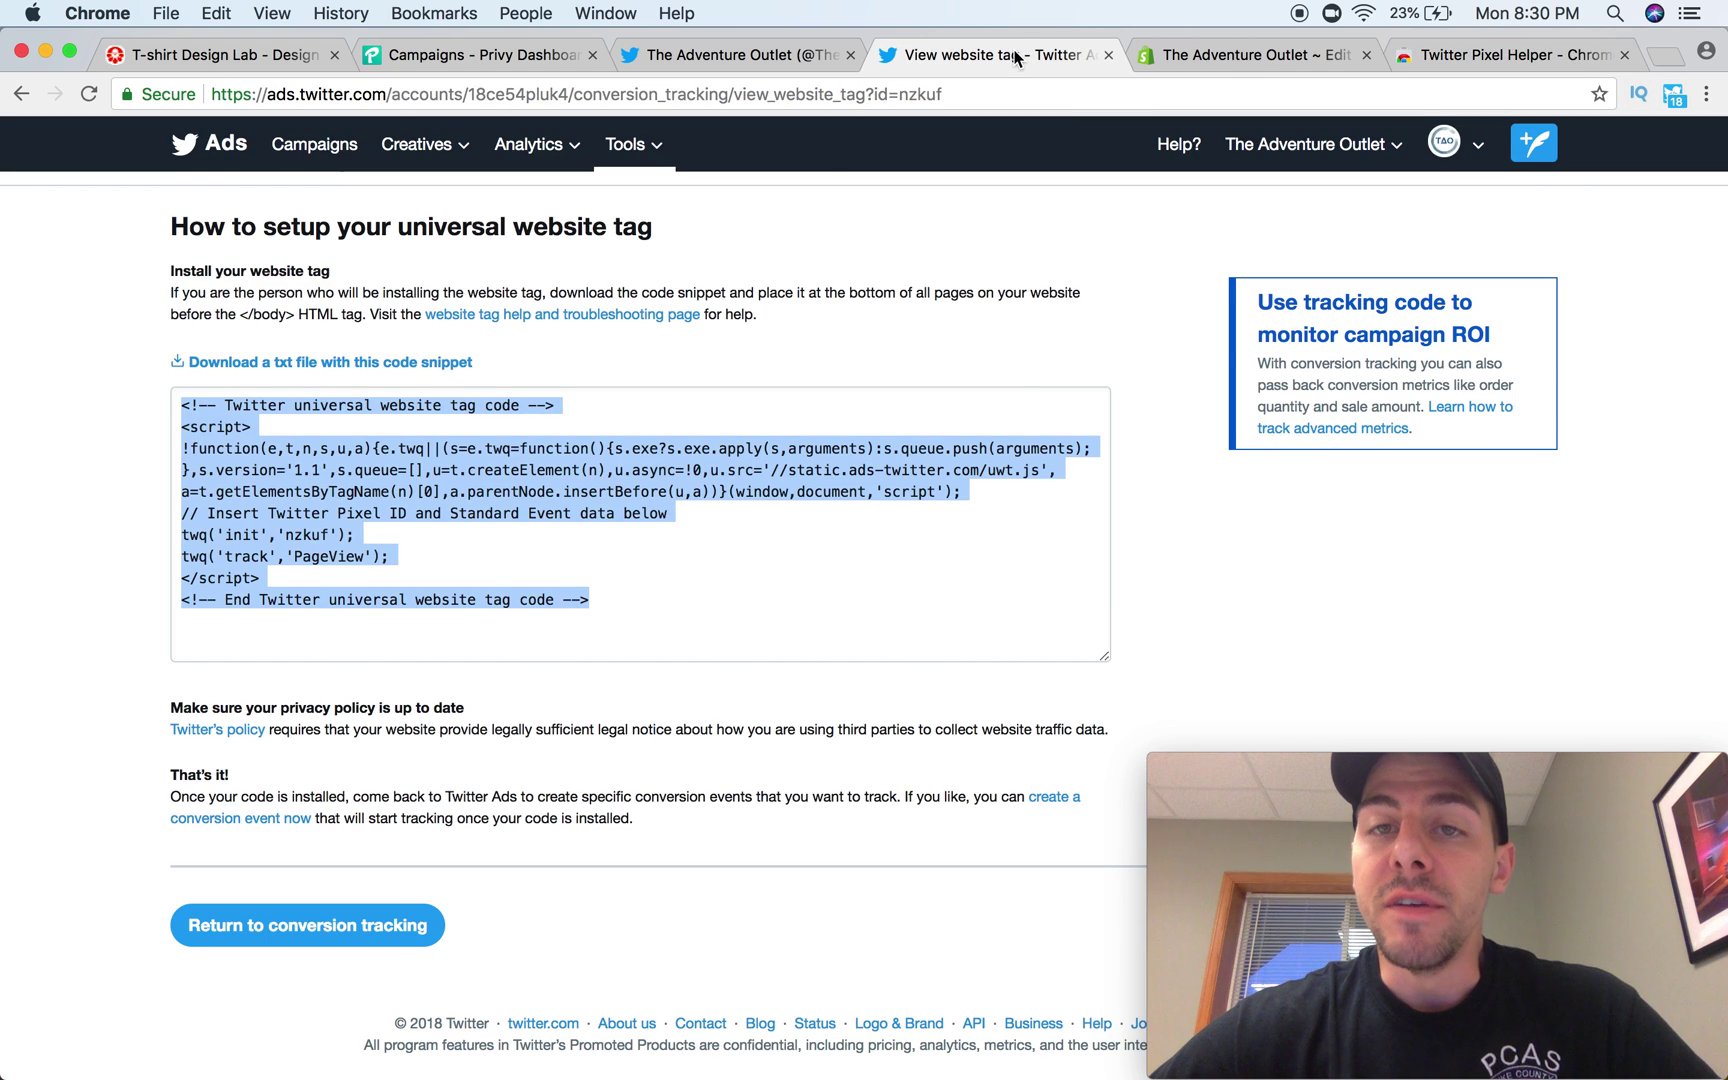
left_click(757, 59)
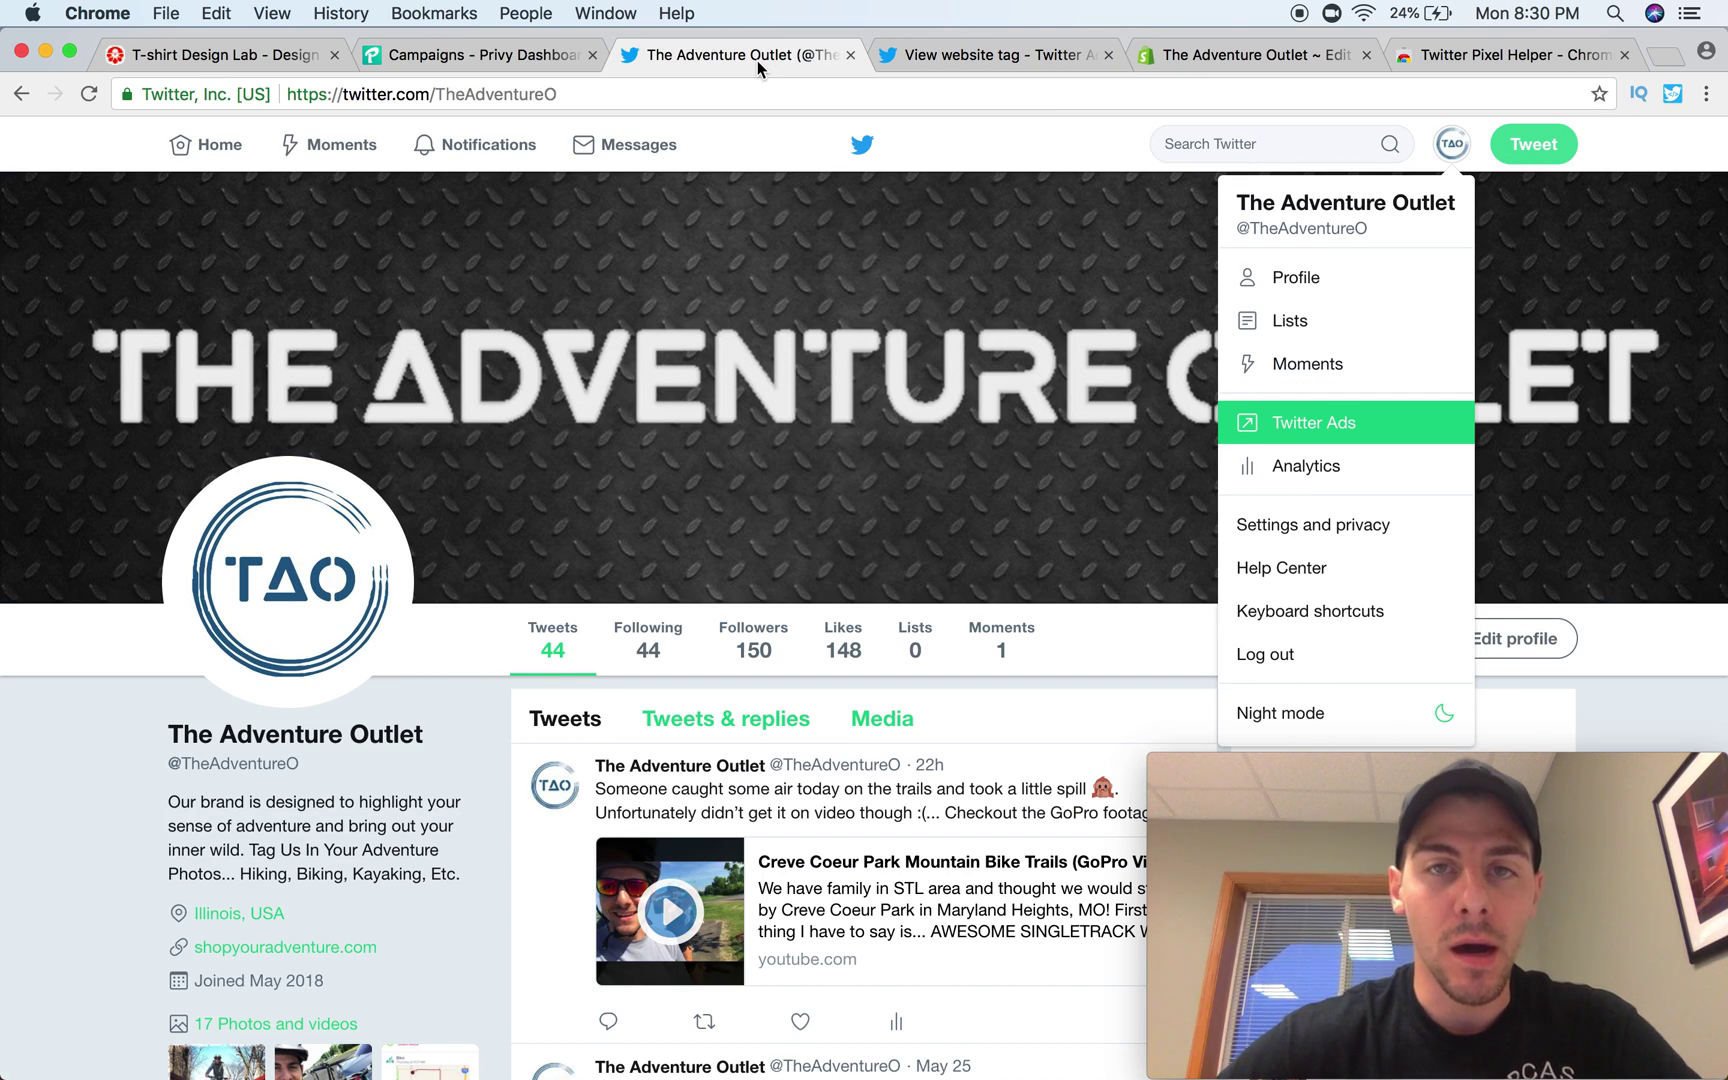
left_click(1353, 422)
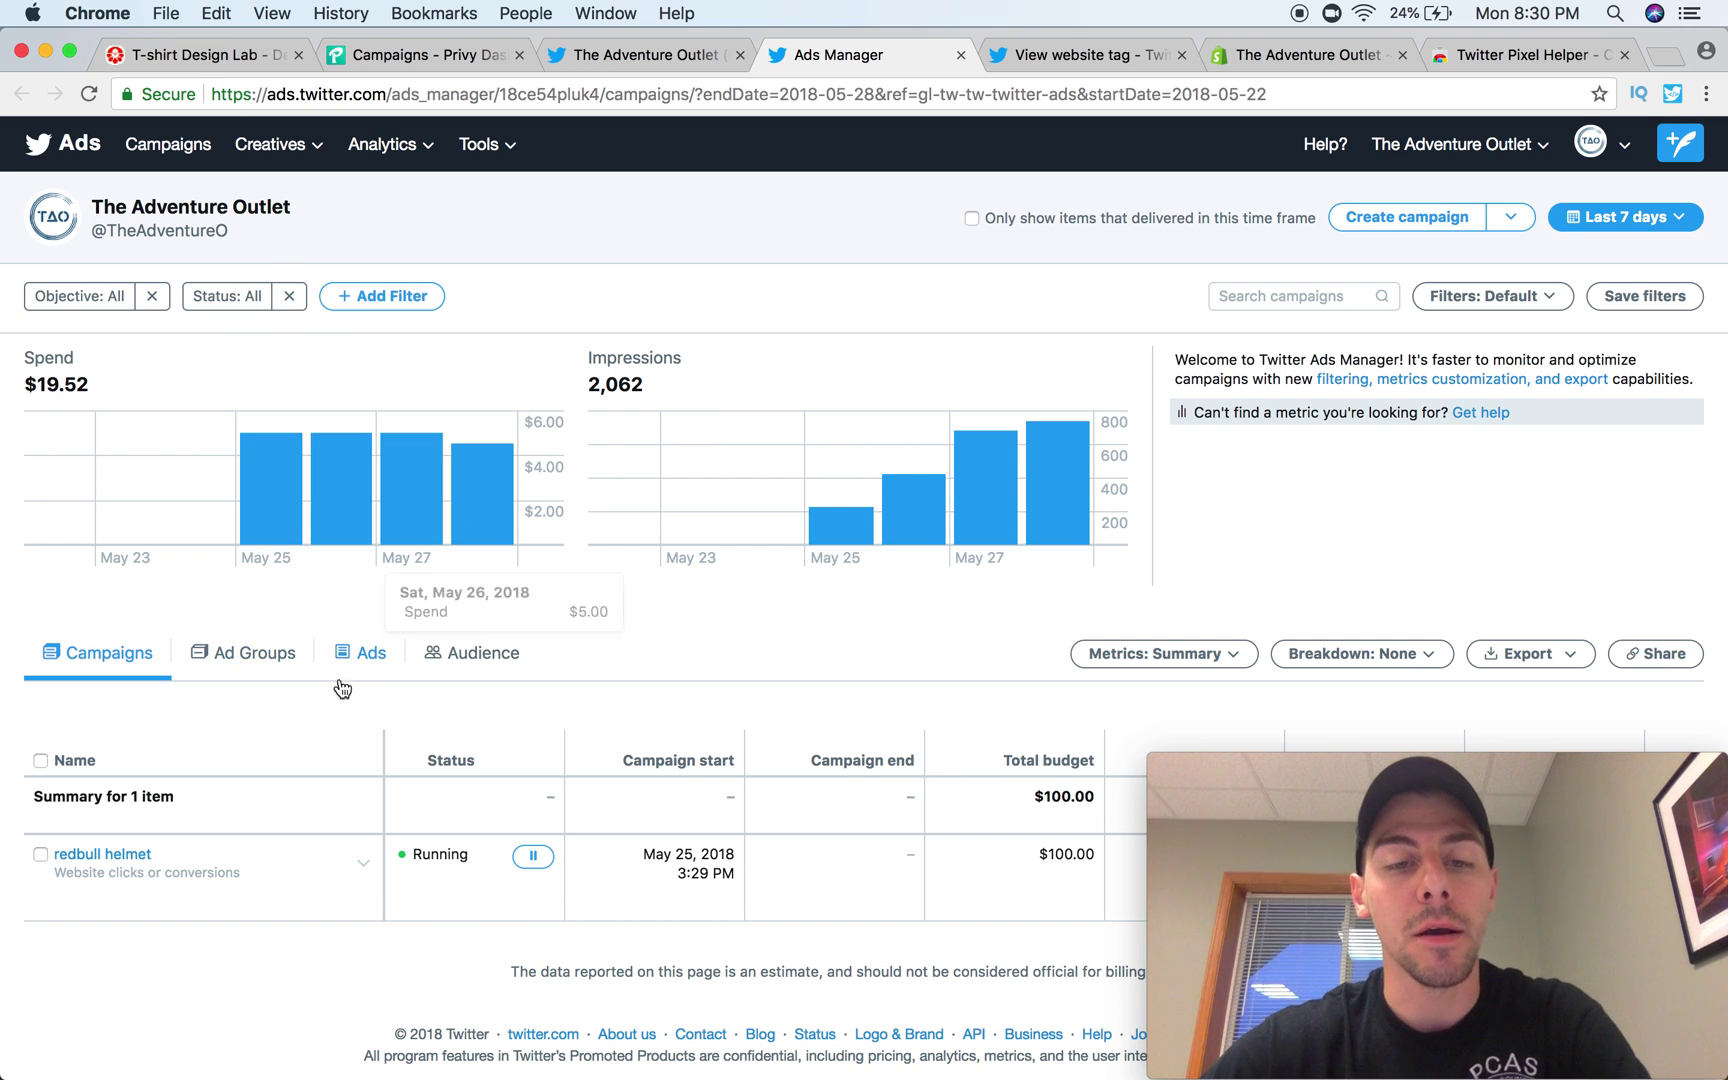
scroll(420, 850, "down", 1)
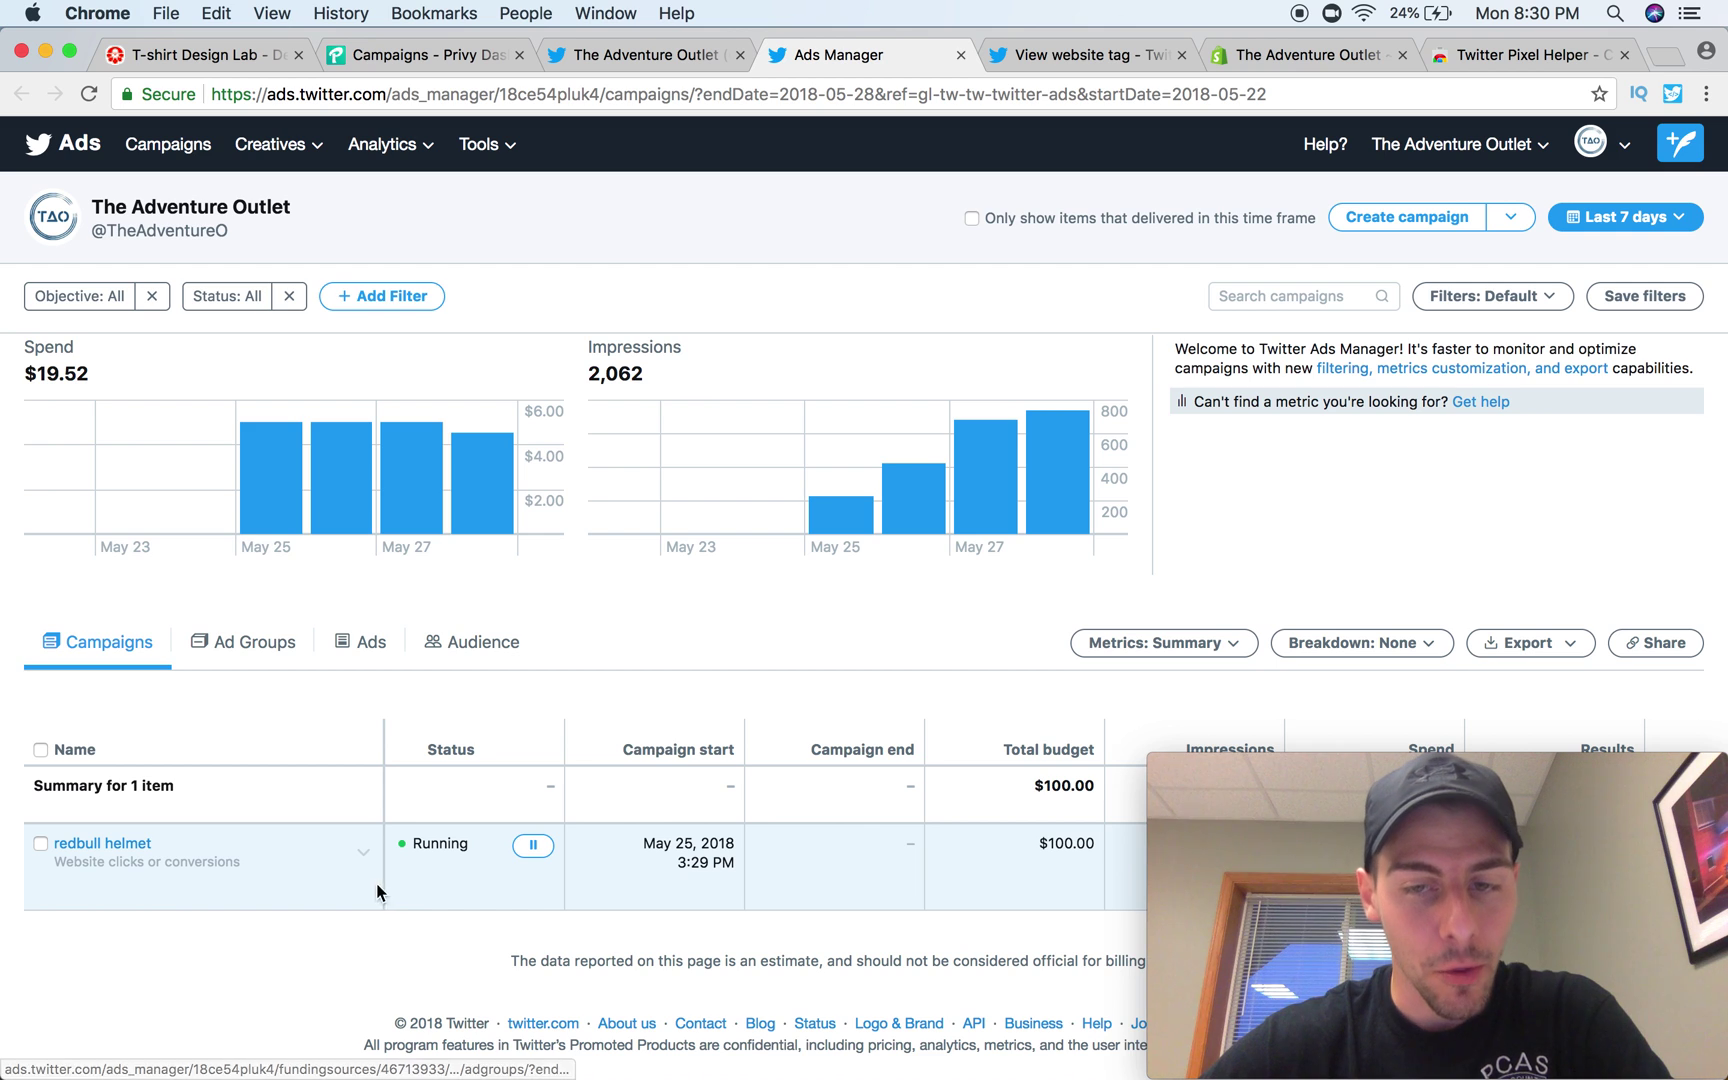
mouse_move(298, 490)
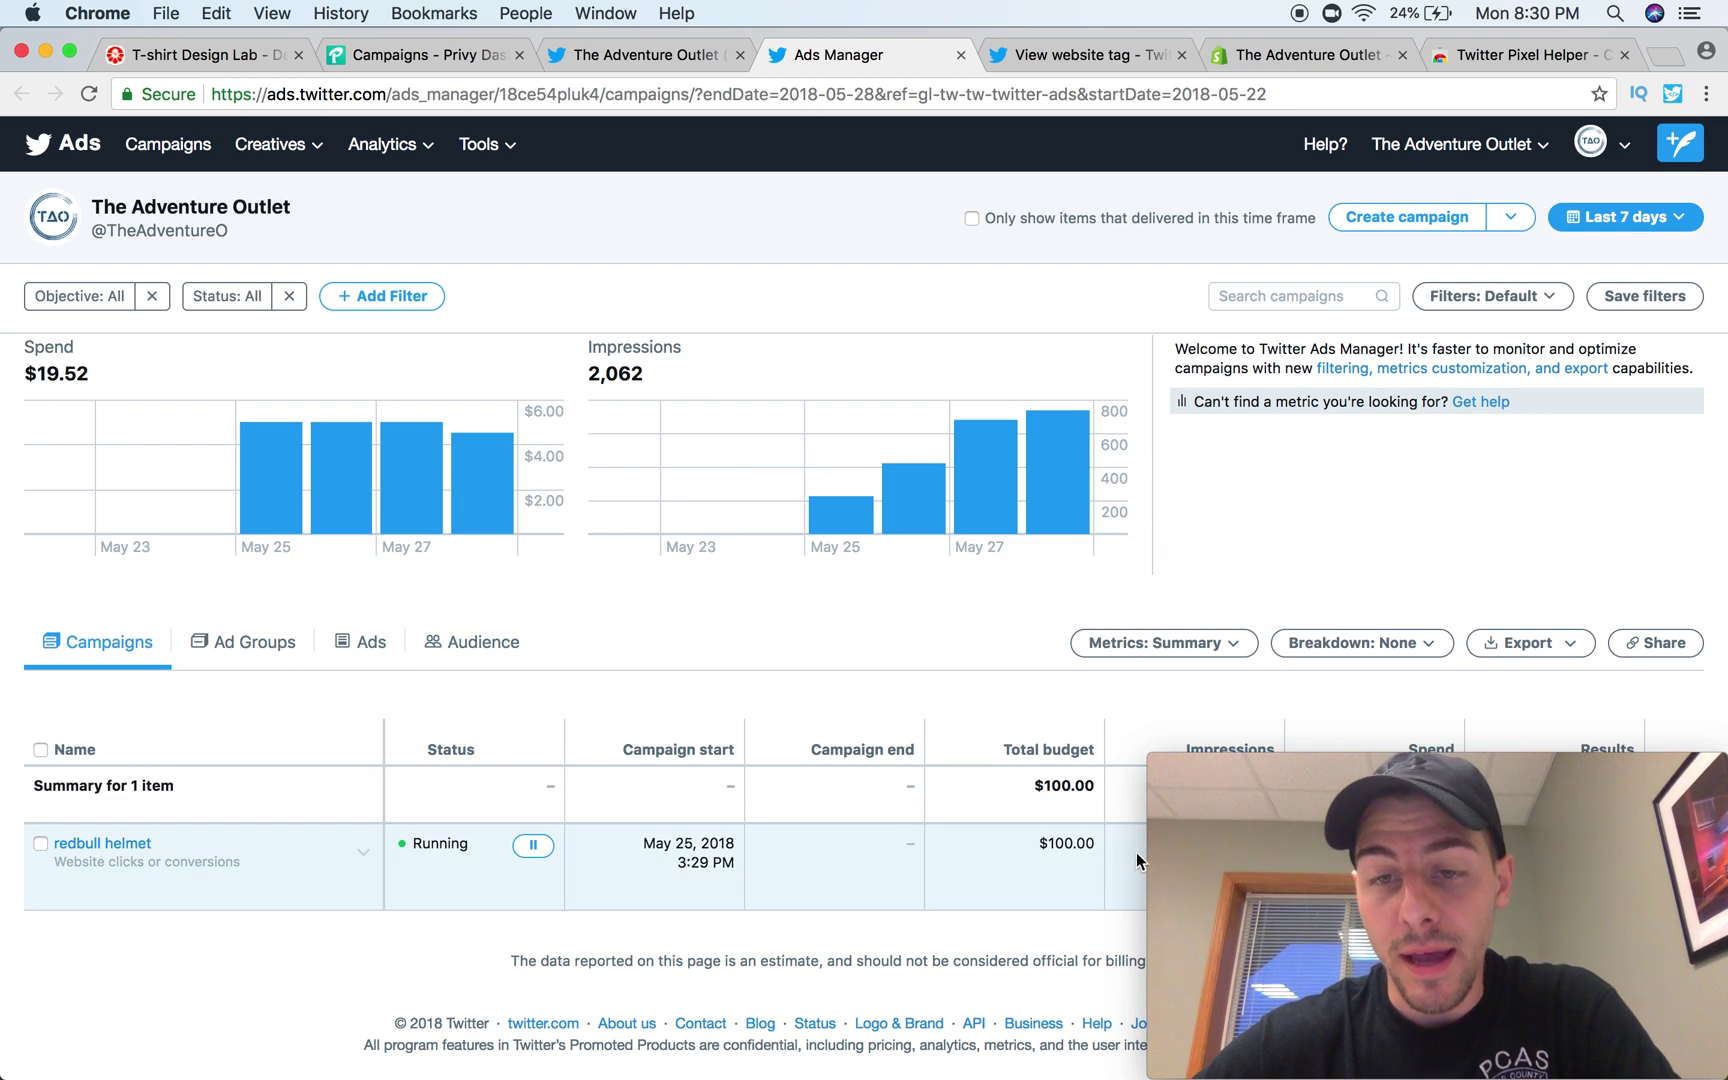
left_click_drag(1347, 761, 1334, 1018)
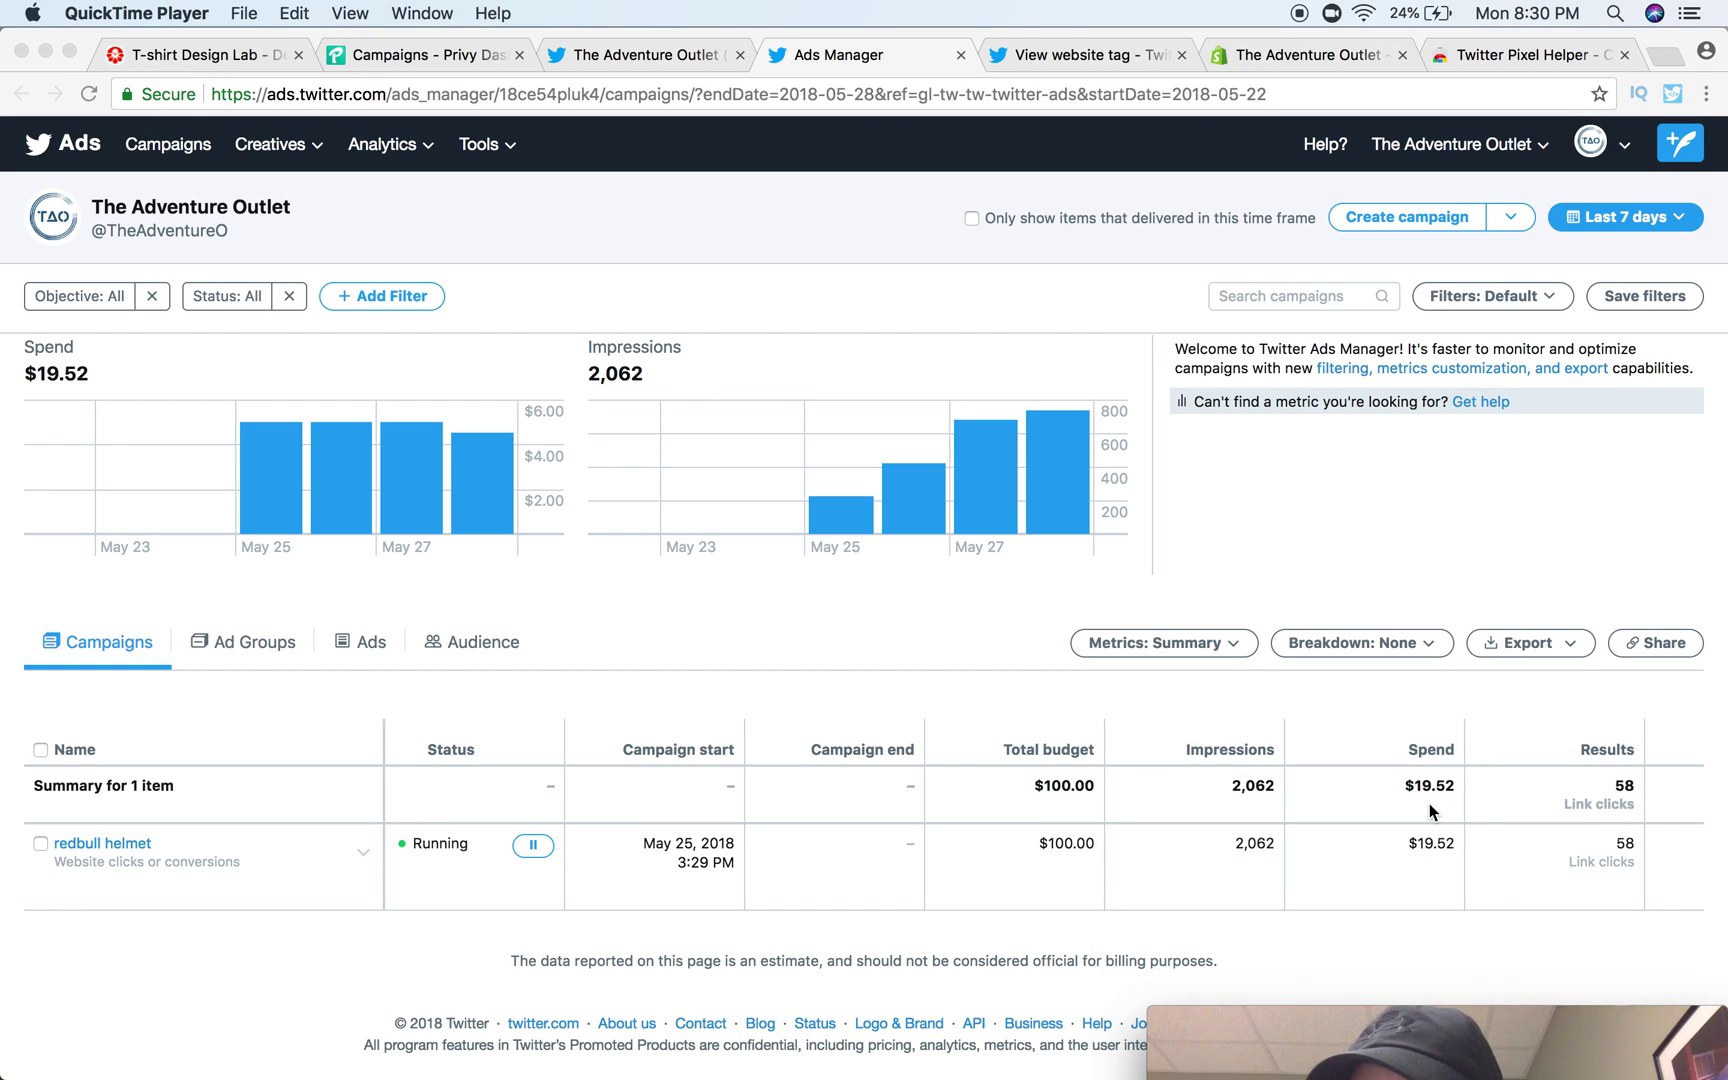
mouse_move(1634, 1024)
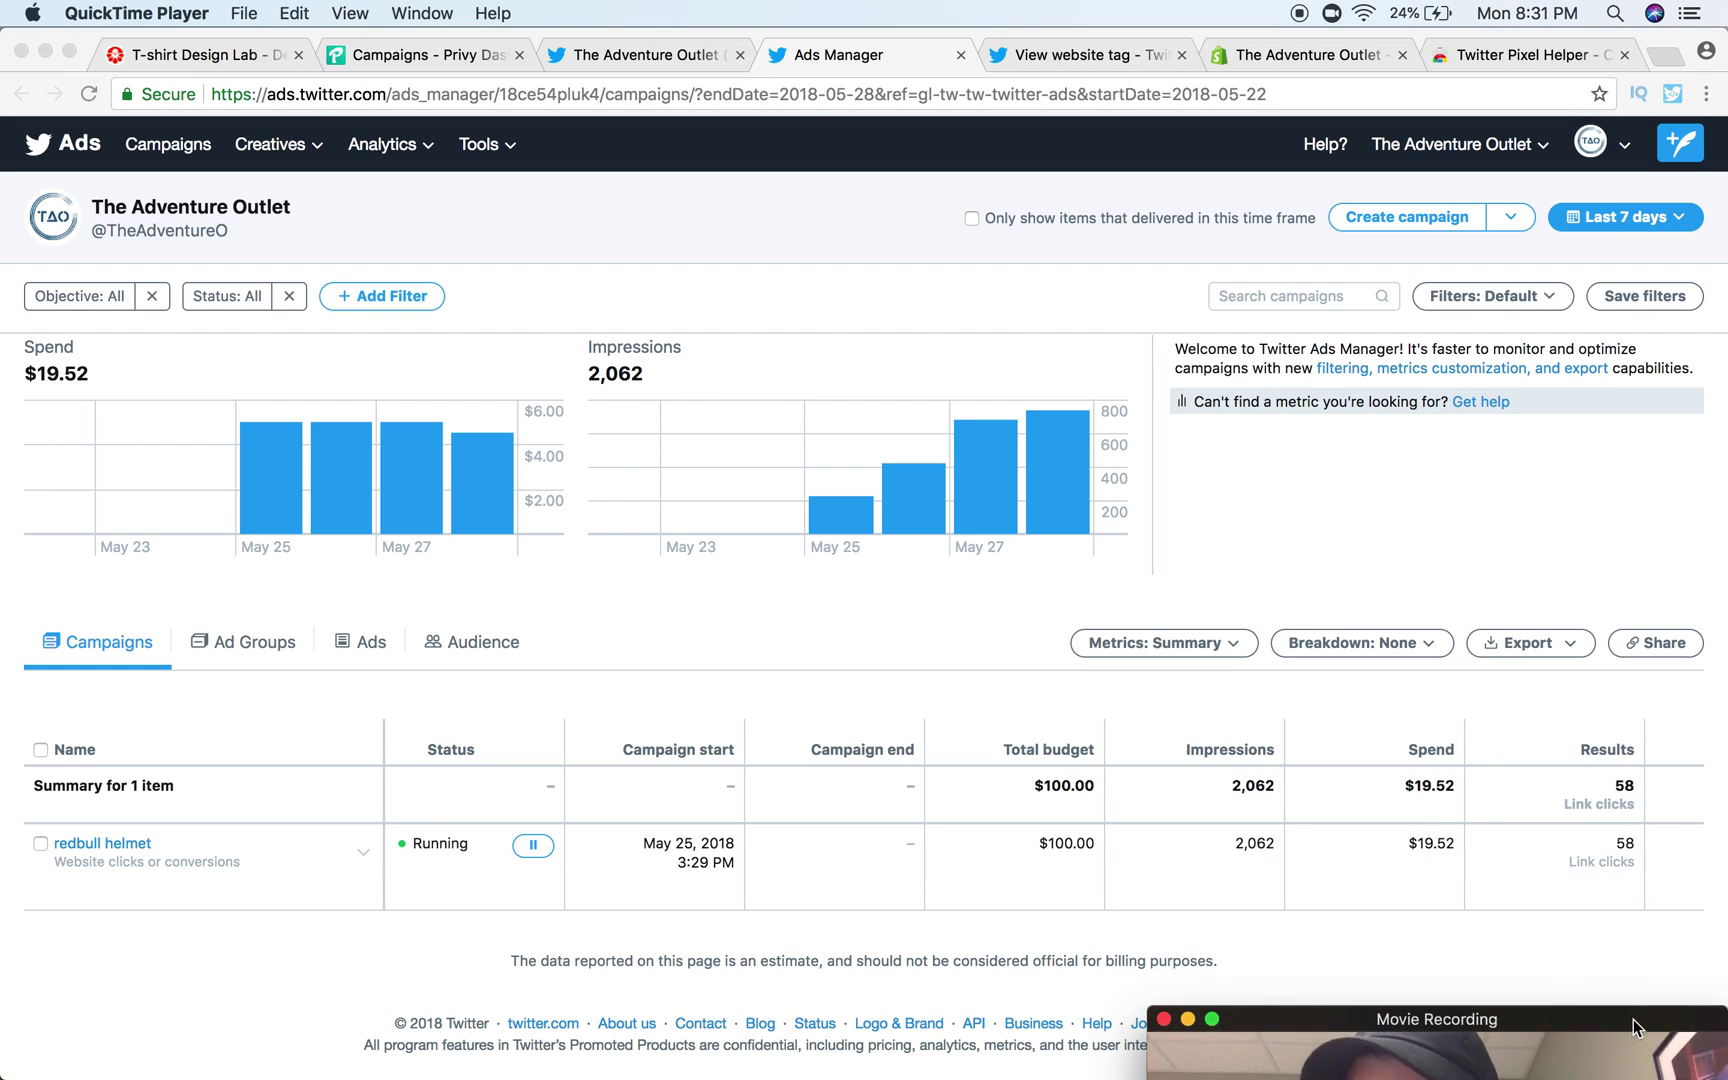
left_click_drag(1634, 1019, 1608, 688)
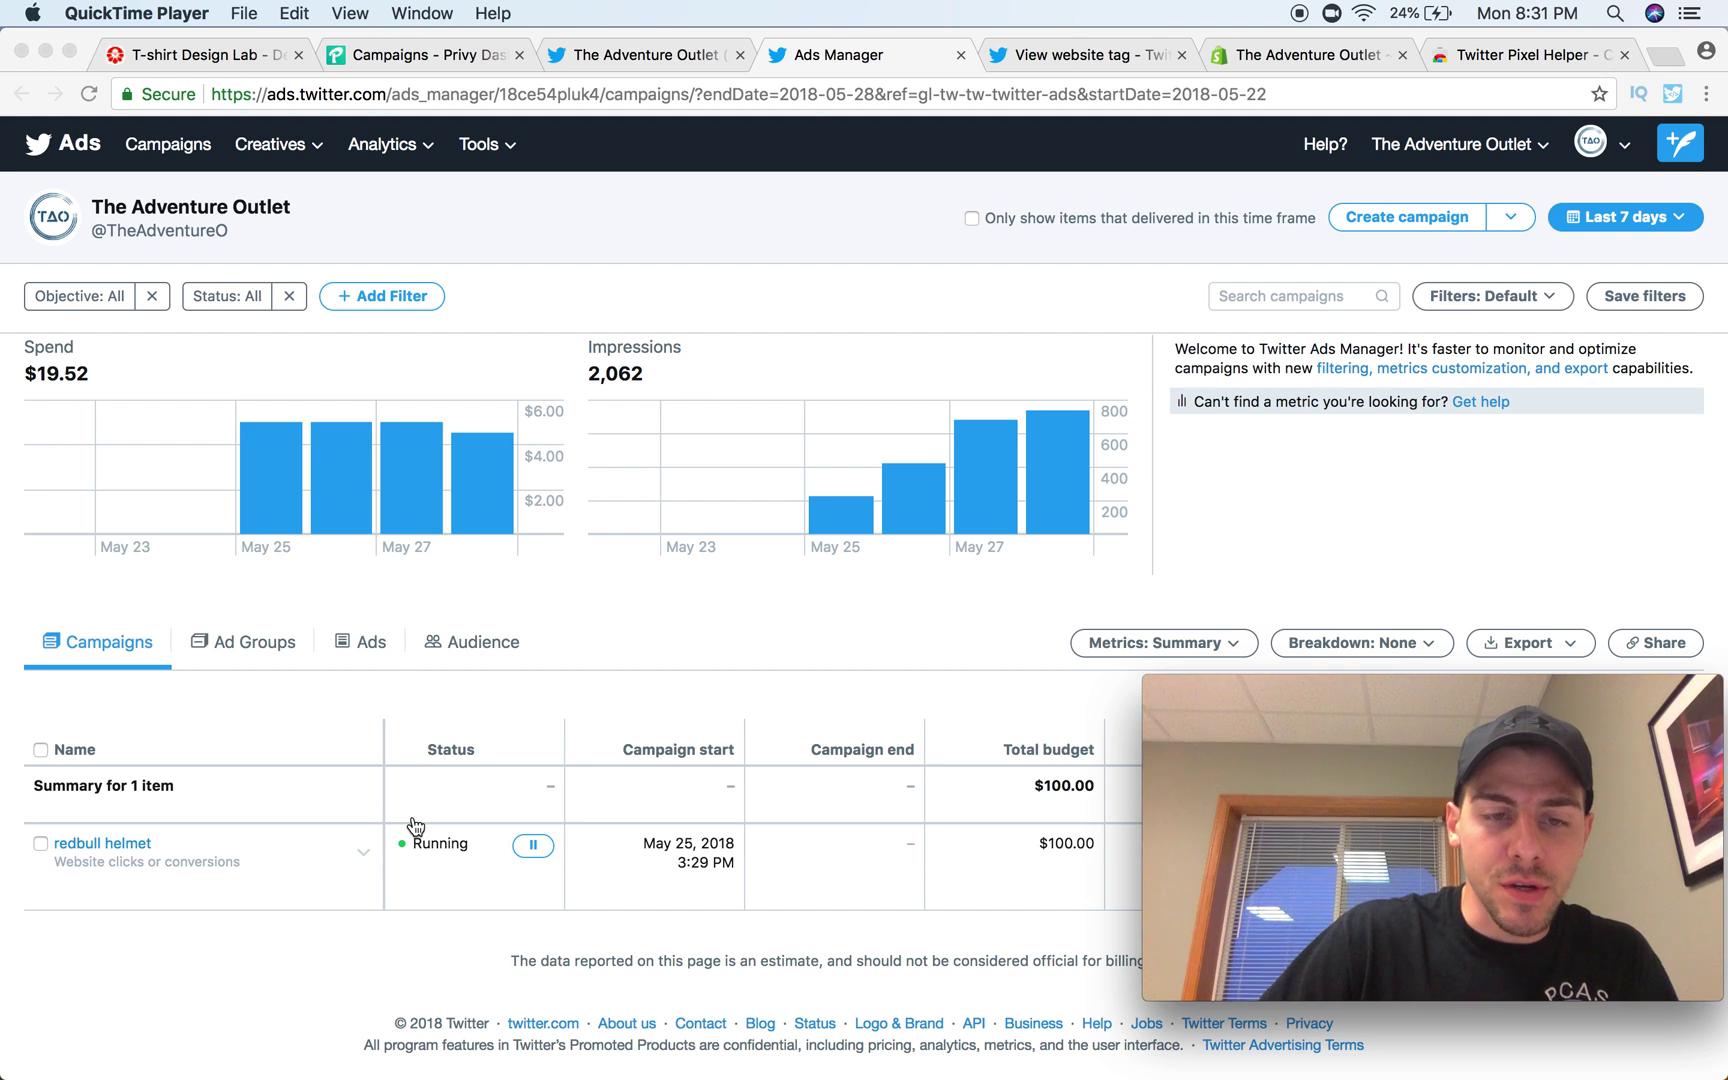
left_click(245, 650)
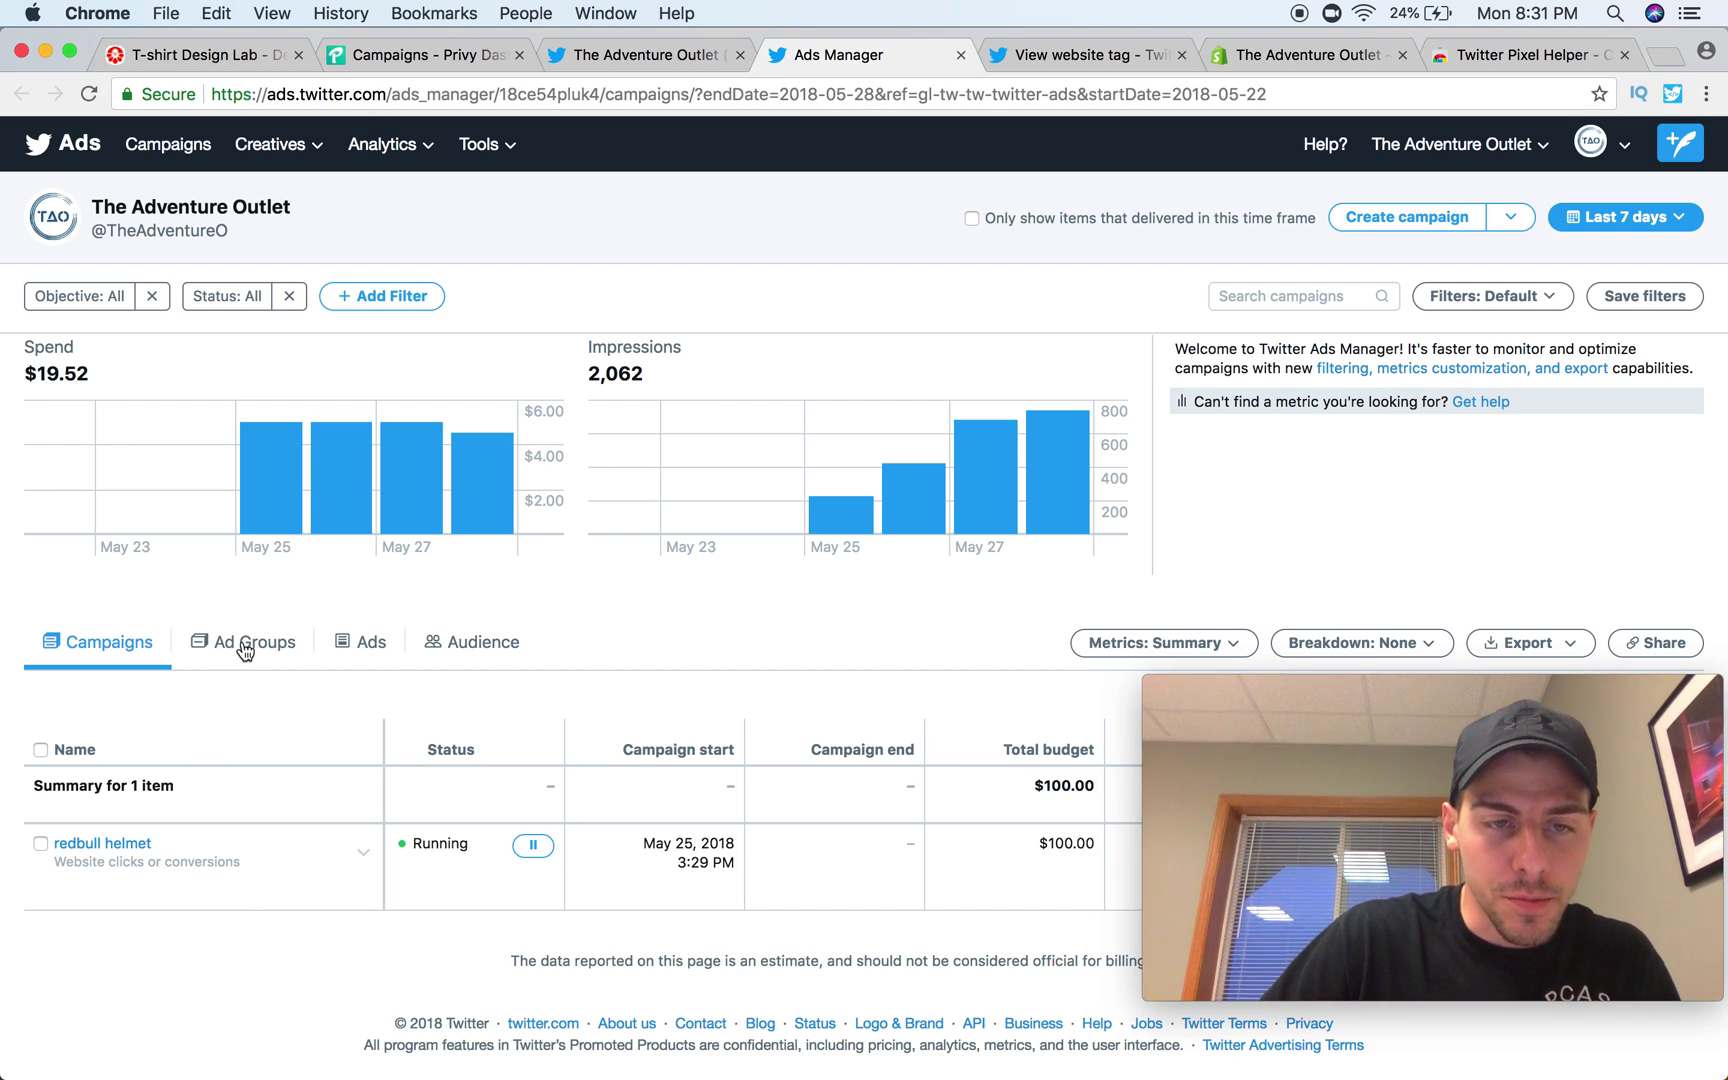
Step: Check the Tweet promoted in the redbull helmet ad group's Creatives, then close without saving
left_click(245, 650)
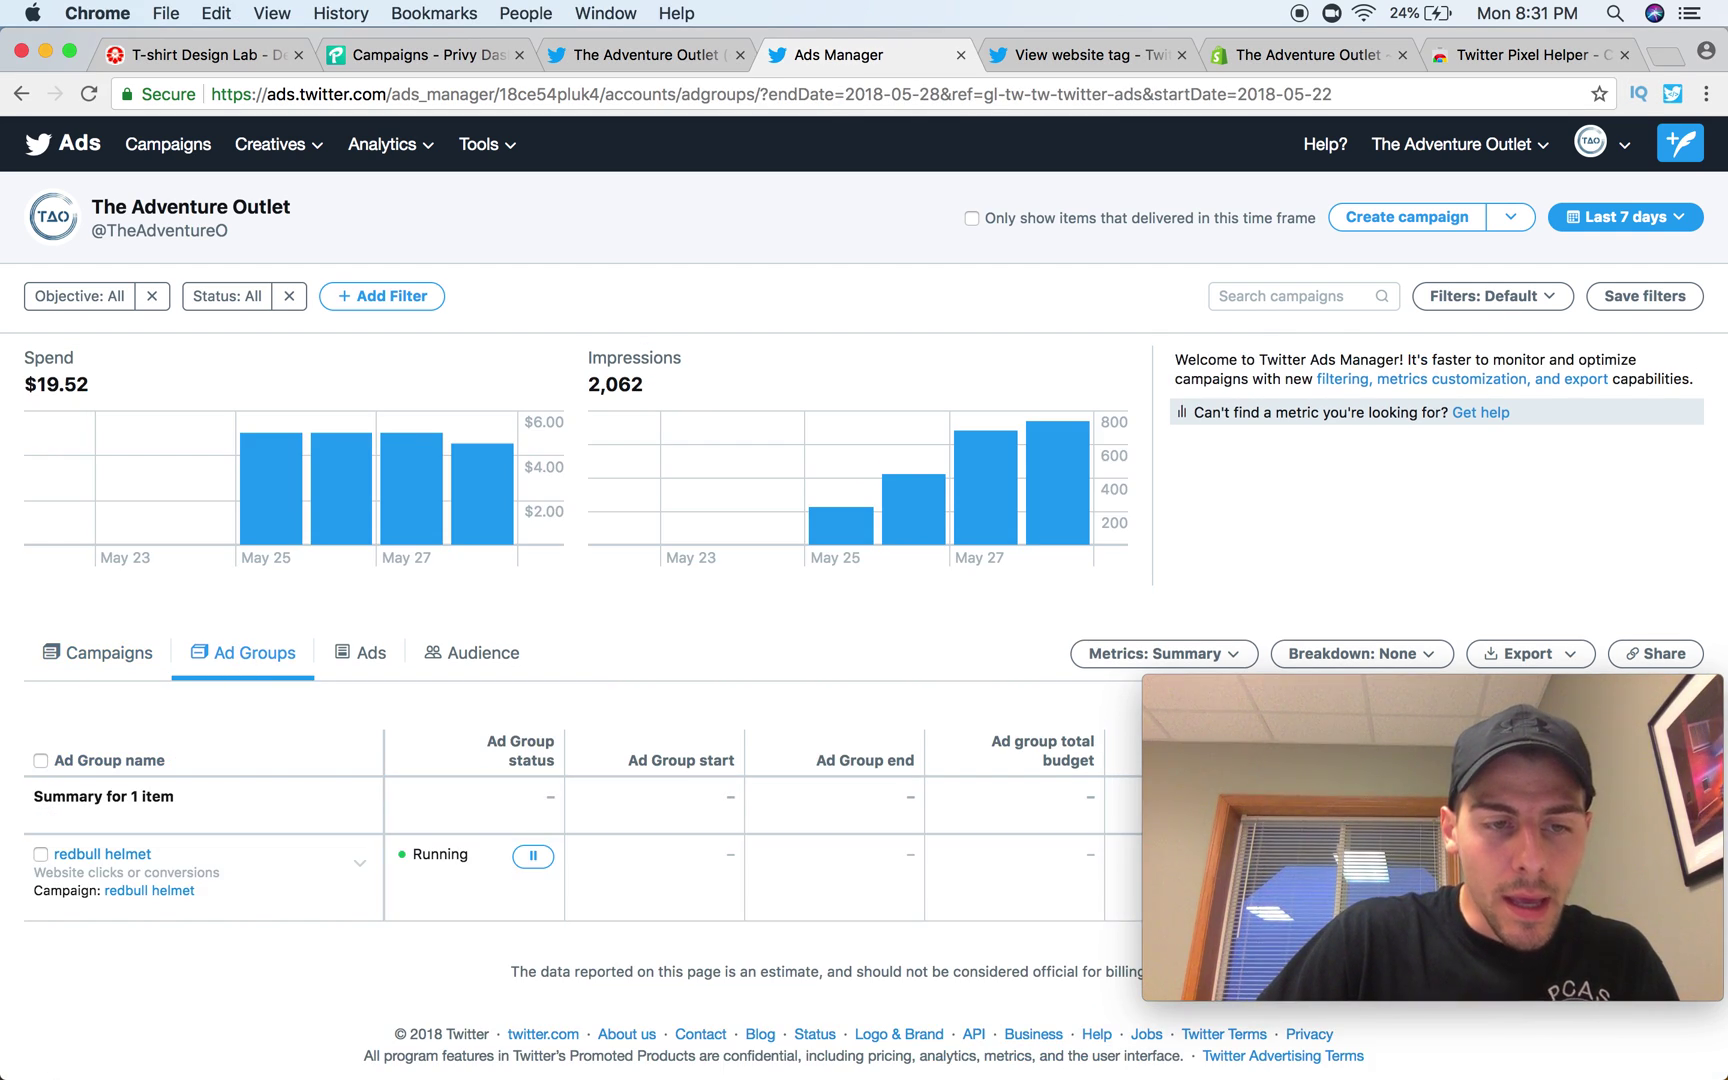
left_click(41, 856)
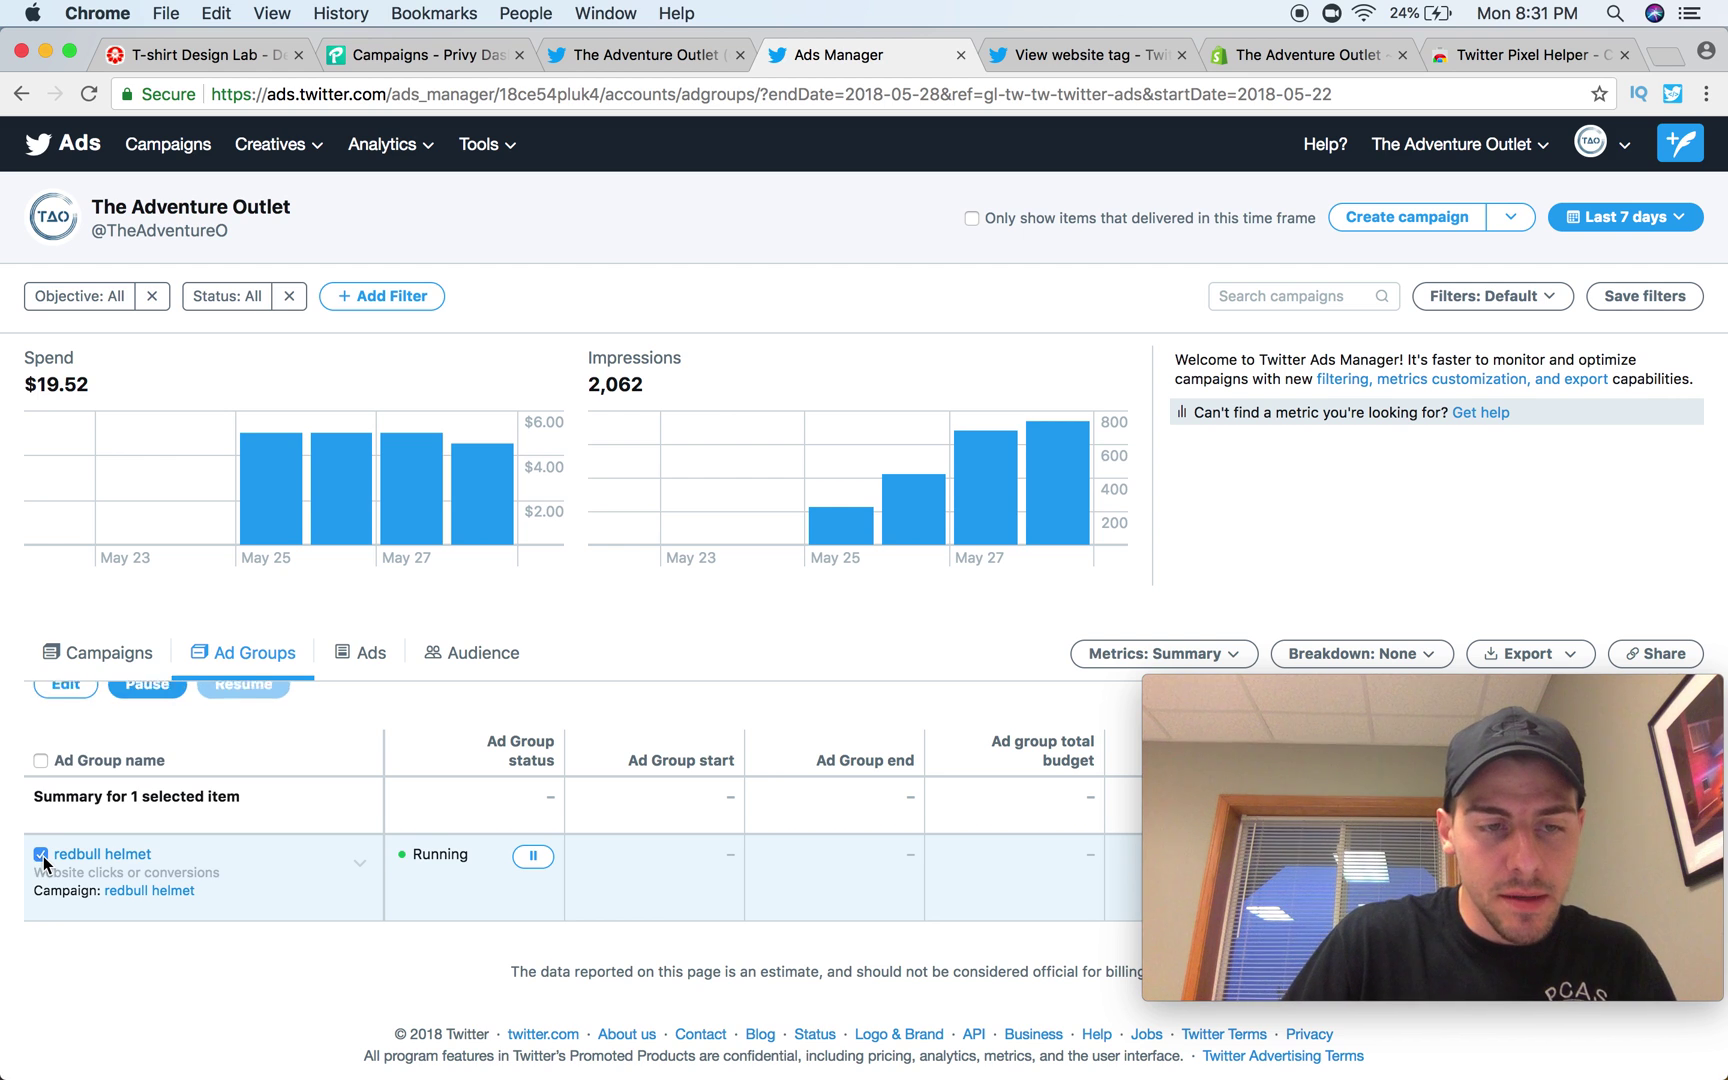
left_click(64, 712)
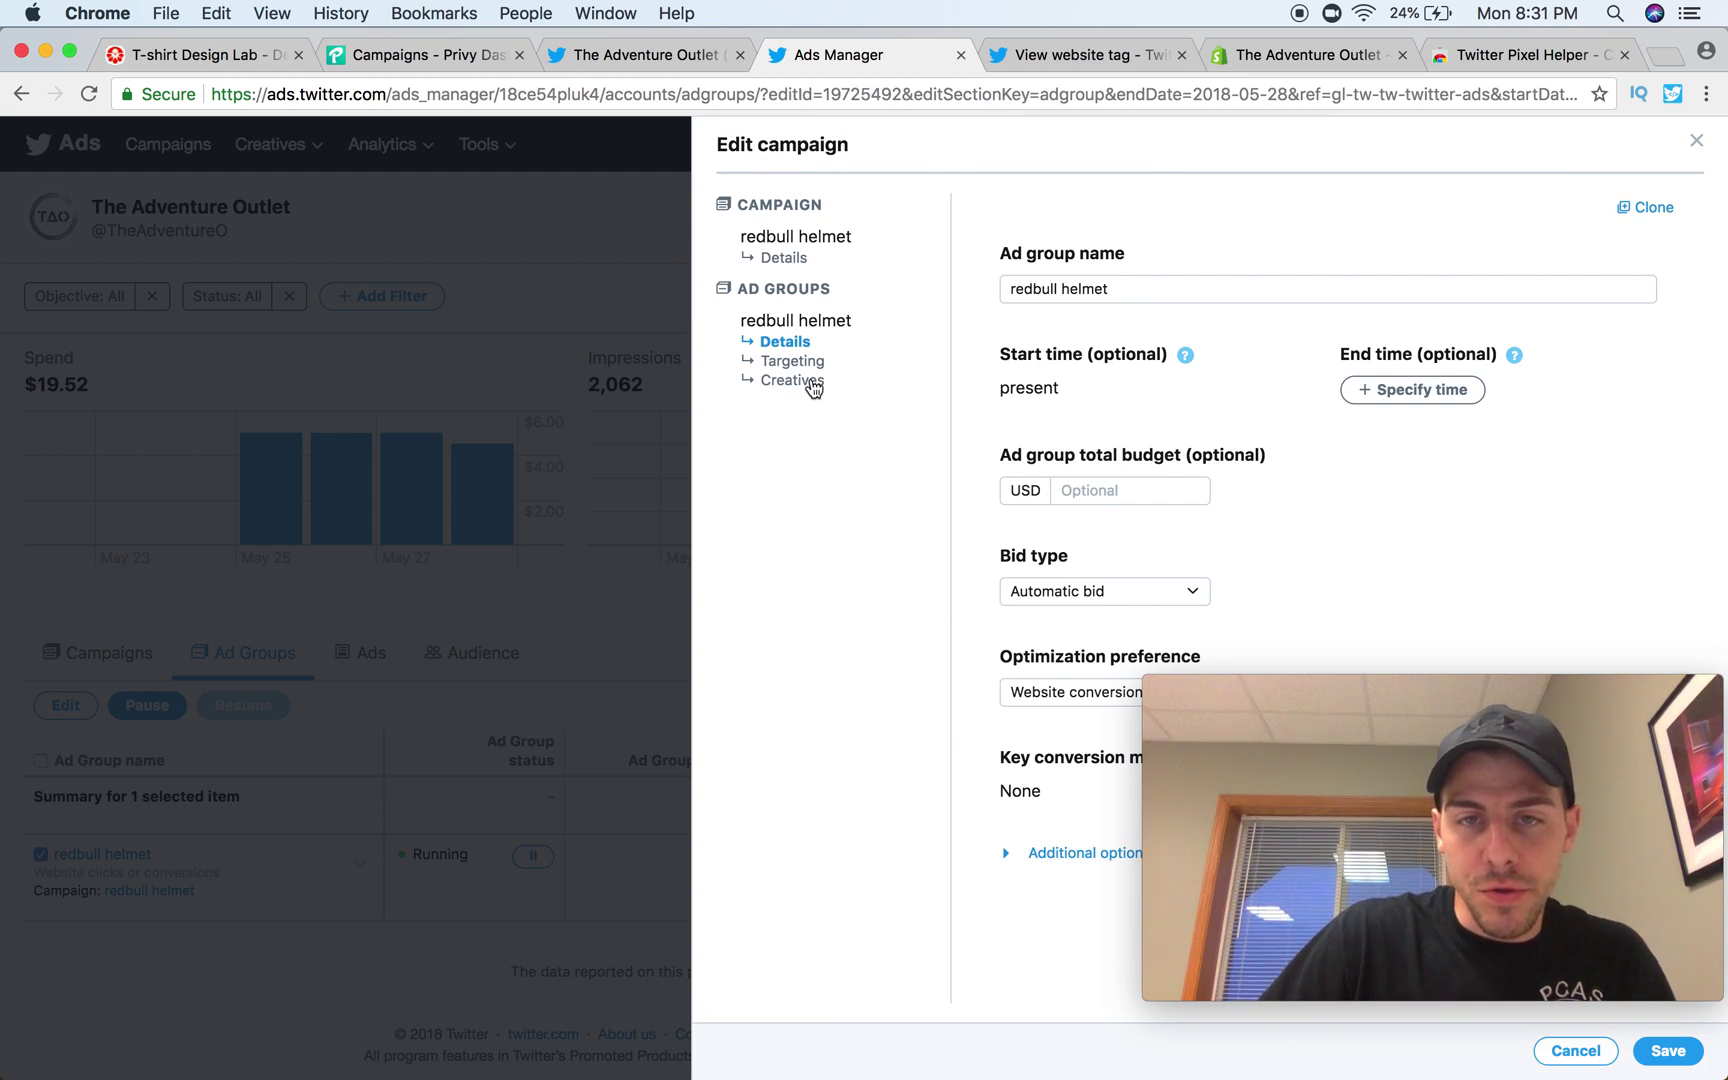
left_click(814, 389)
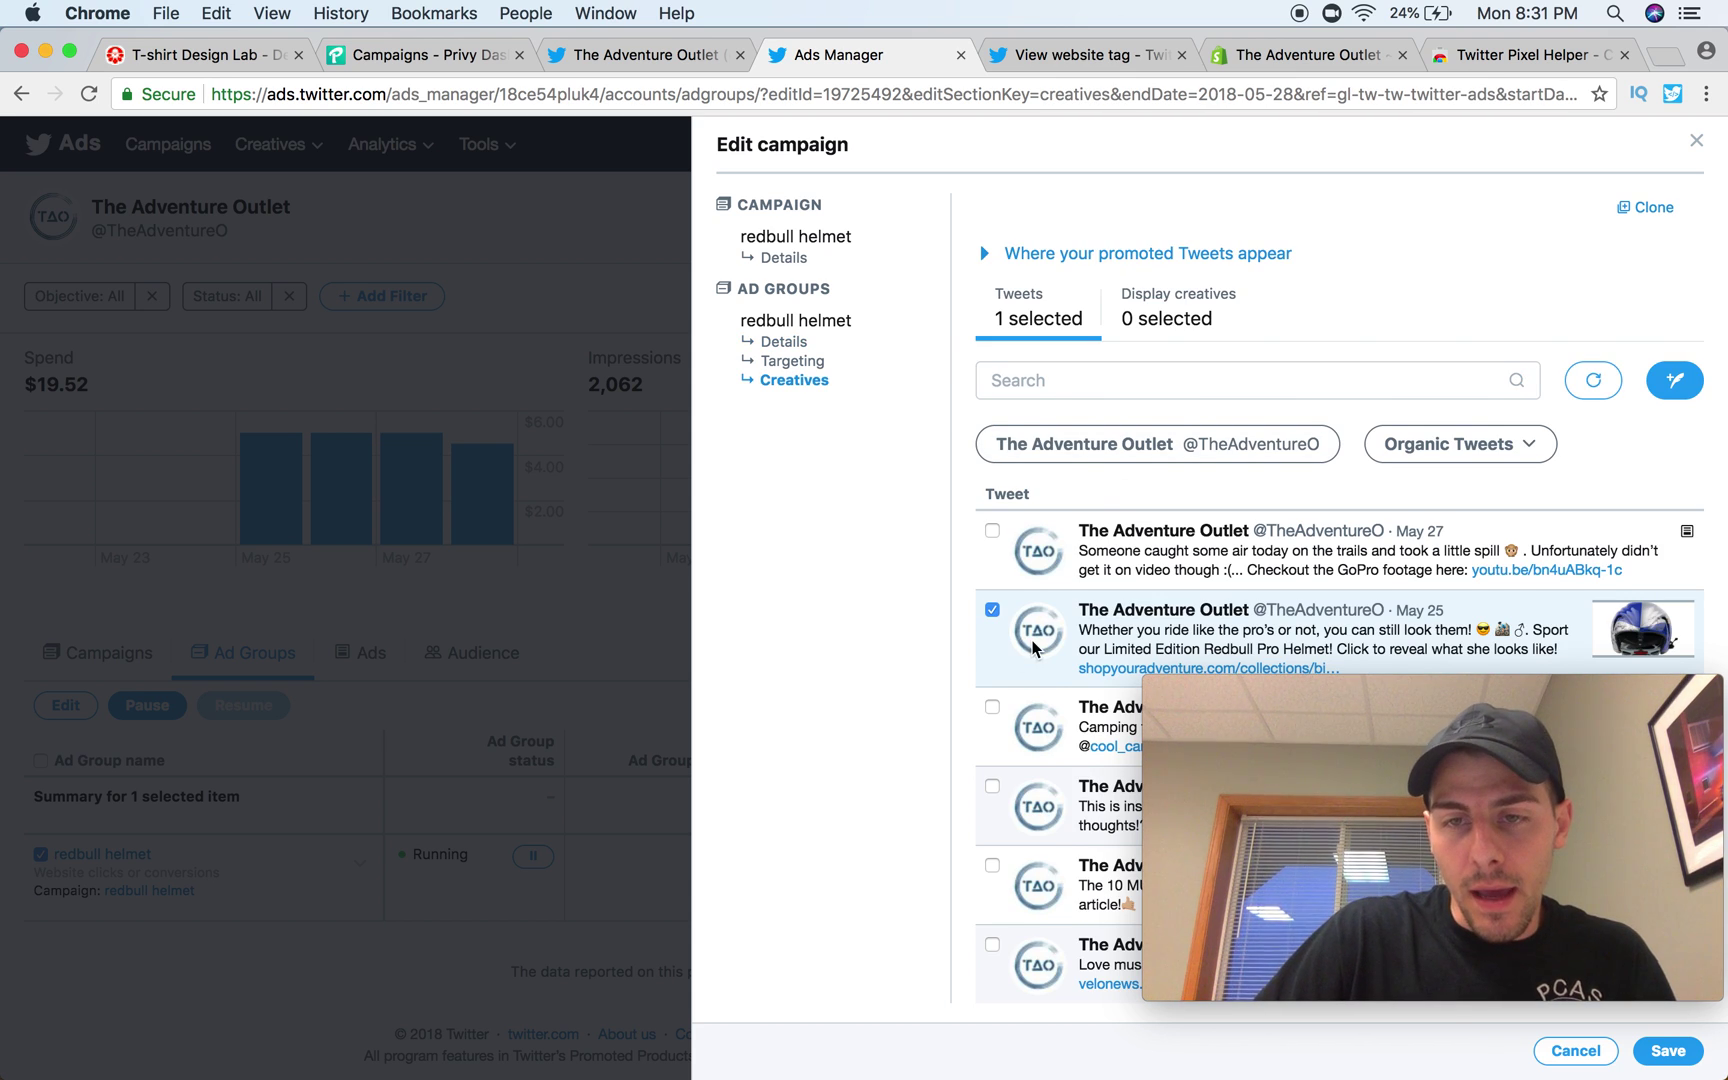
scroll(1033, 648, "down", 3)
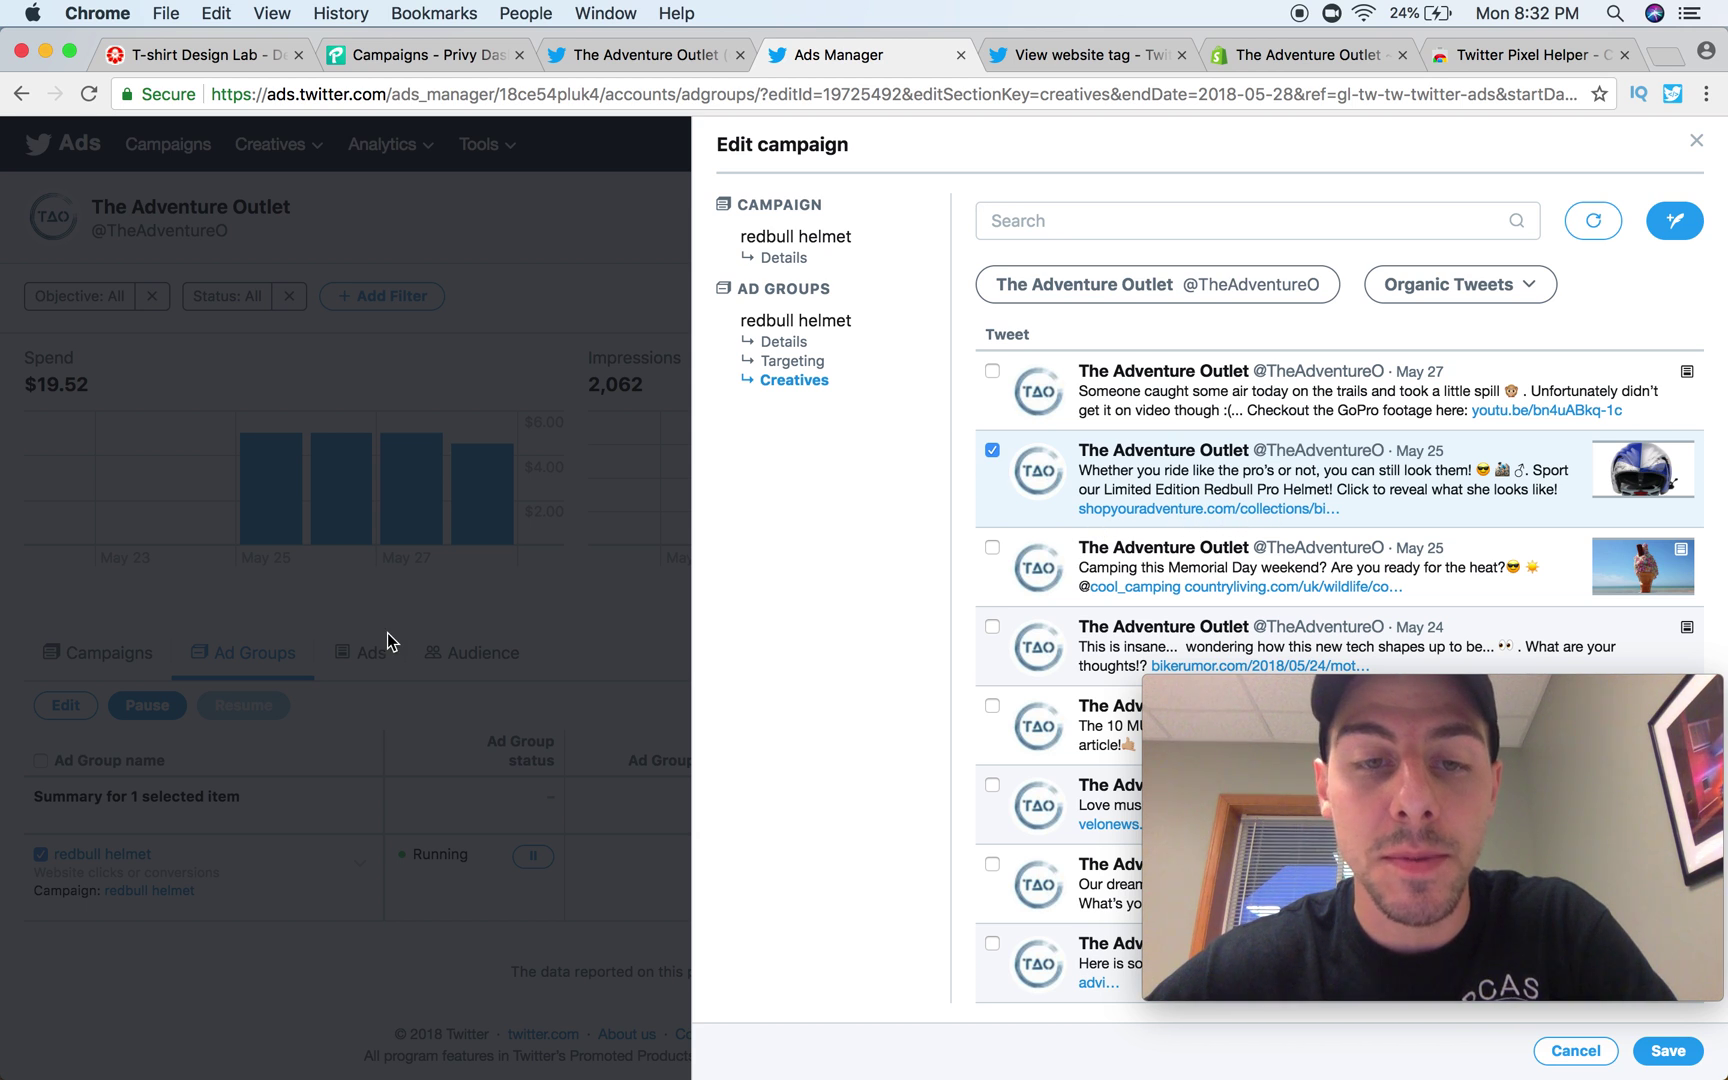
left_click(640, 617)
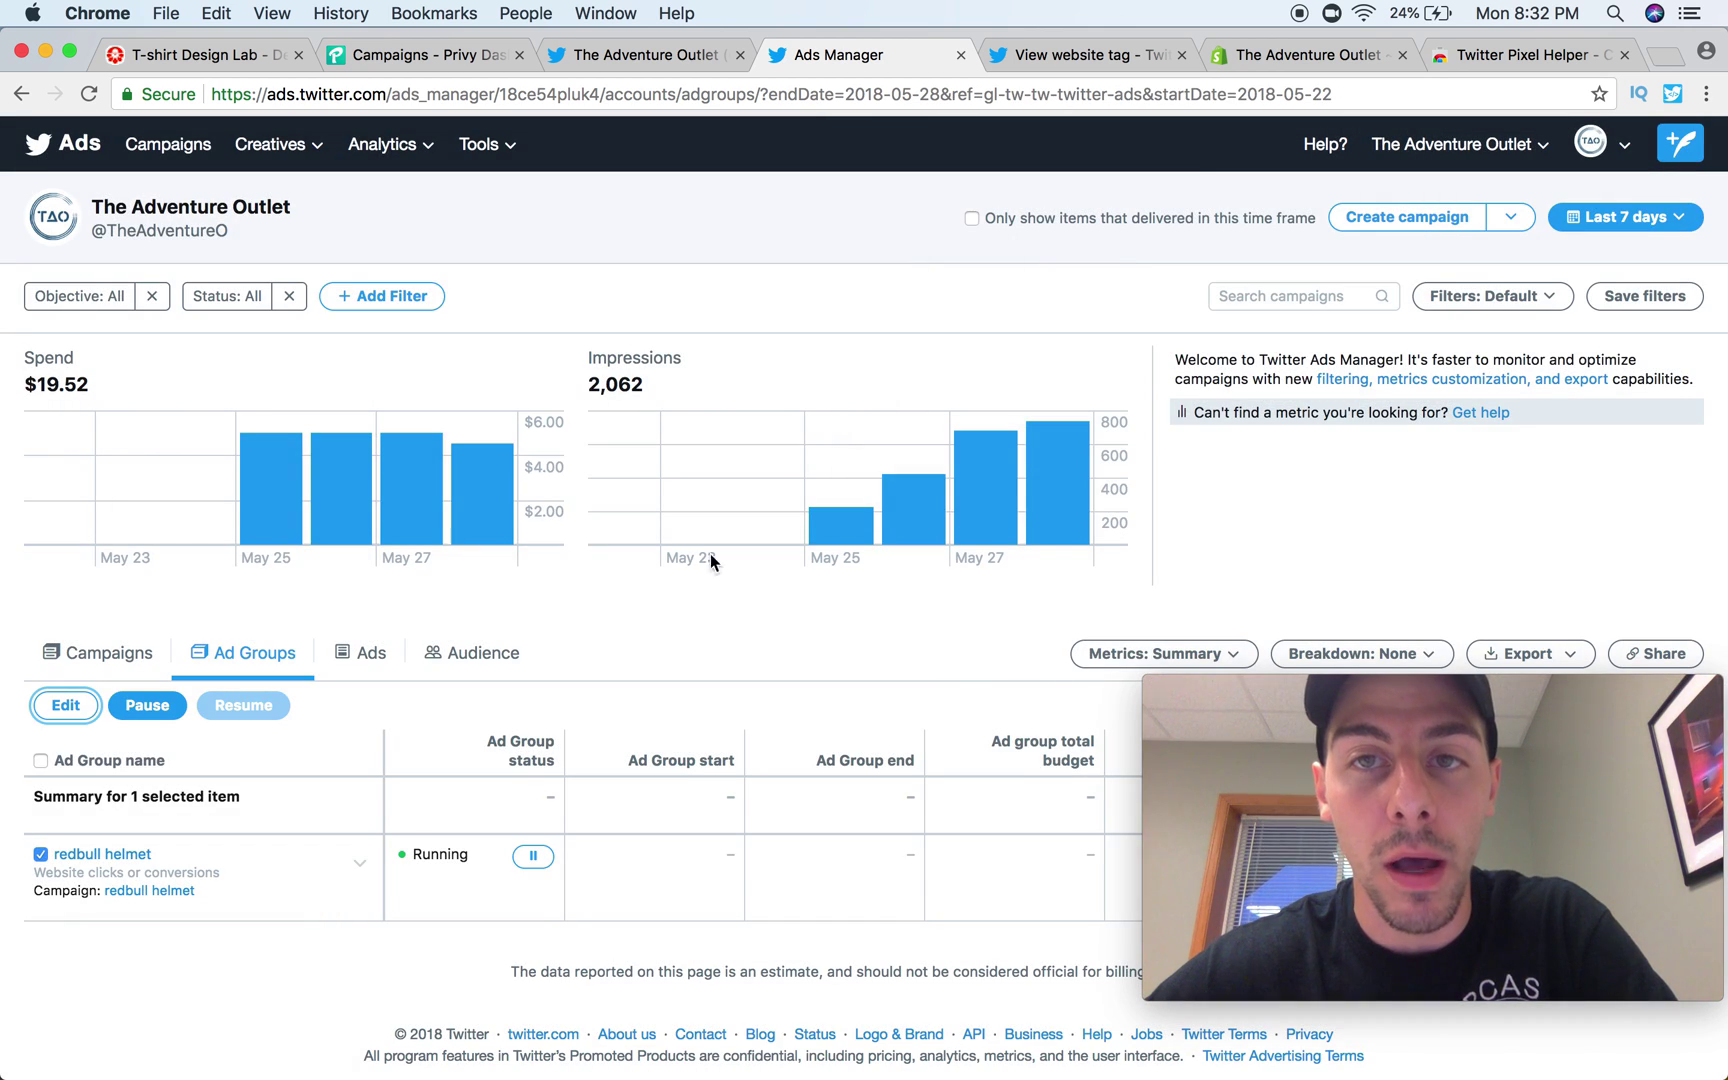
Step: Open the live storefront's RedBull PRO helmet page via Collections > Bike Shop
left_click(1255, 60)
left_click(181, 556)
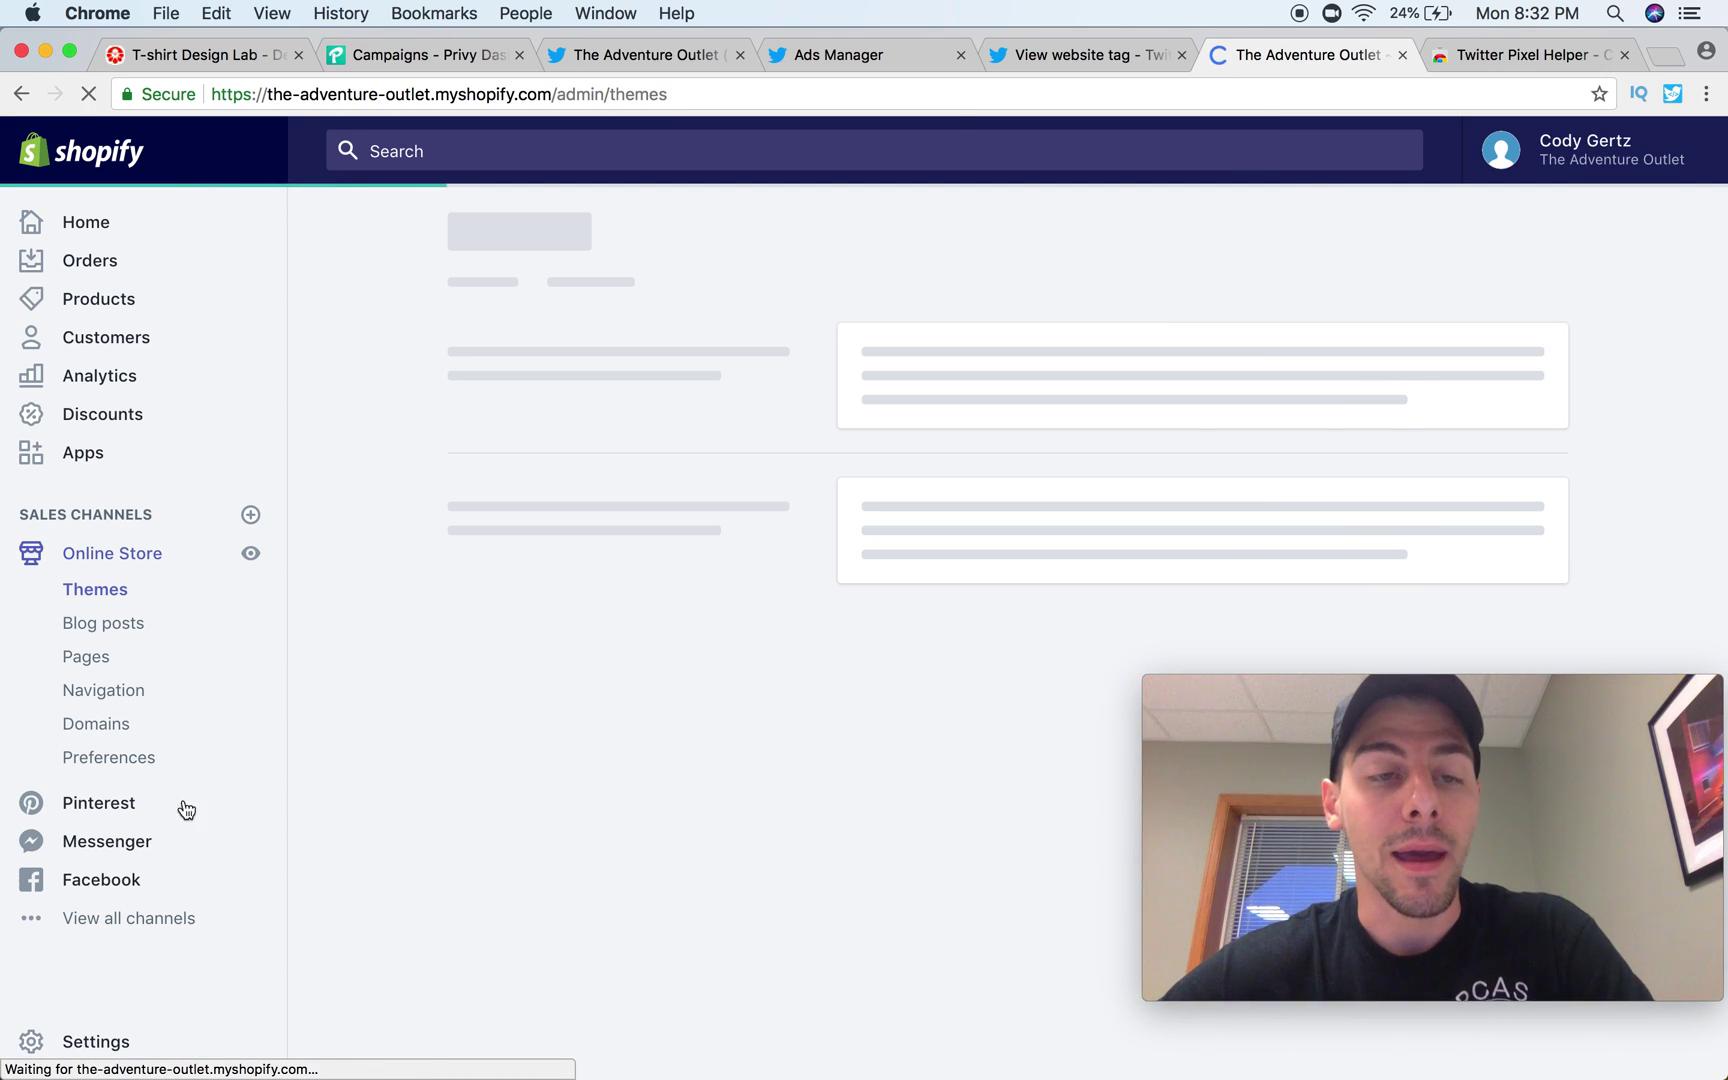
left_click(254, 557)
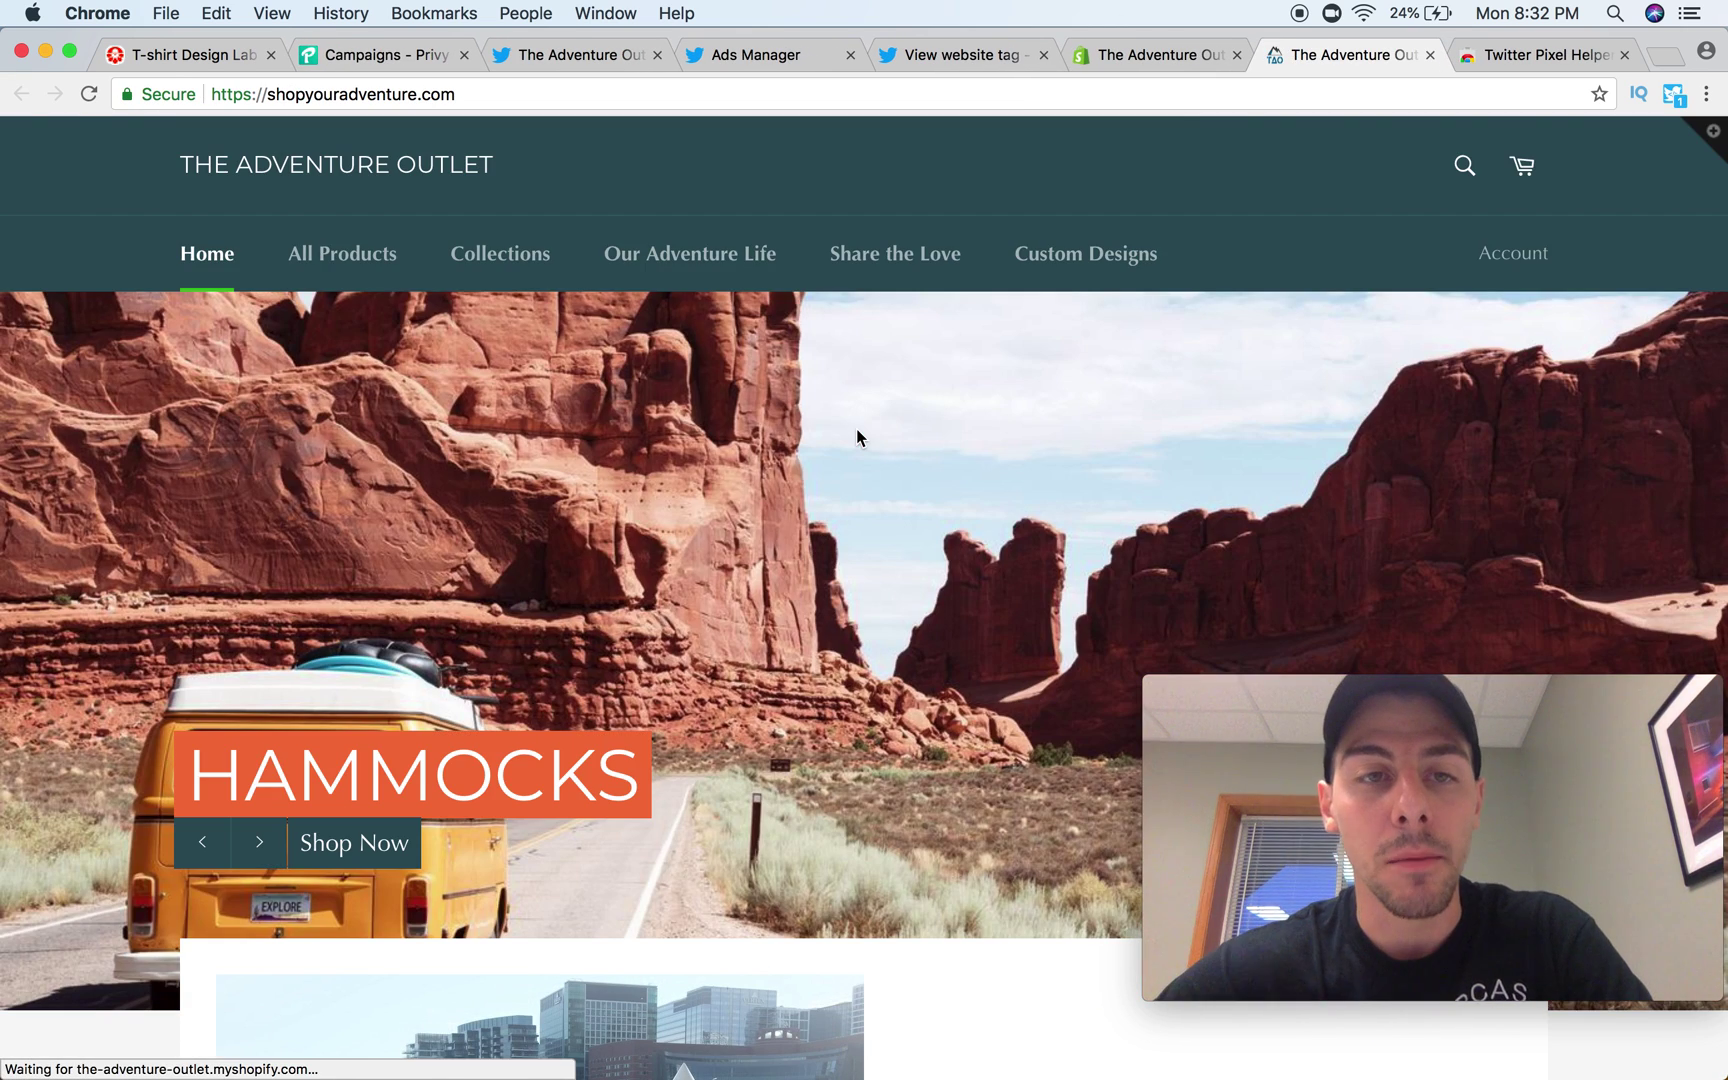
left_click(503, 258)
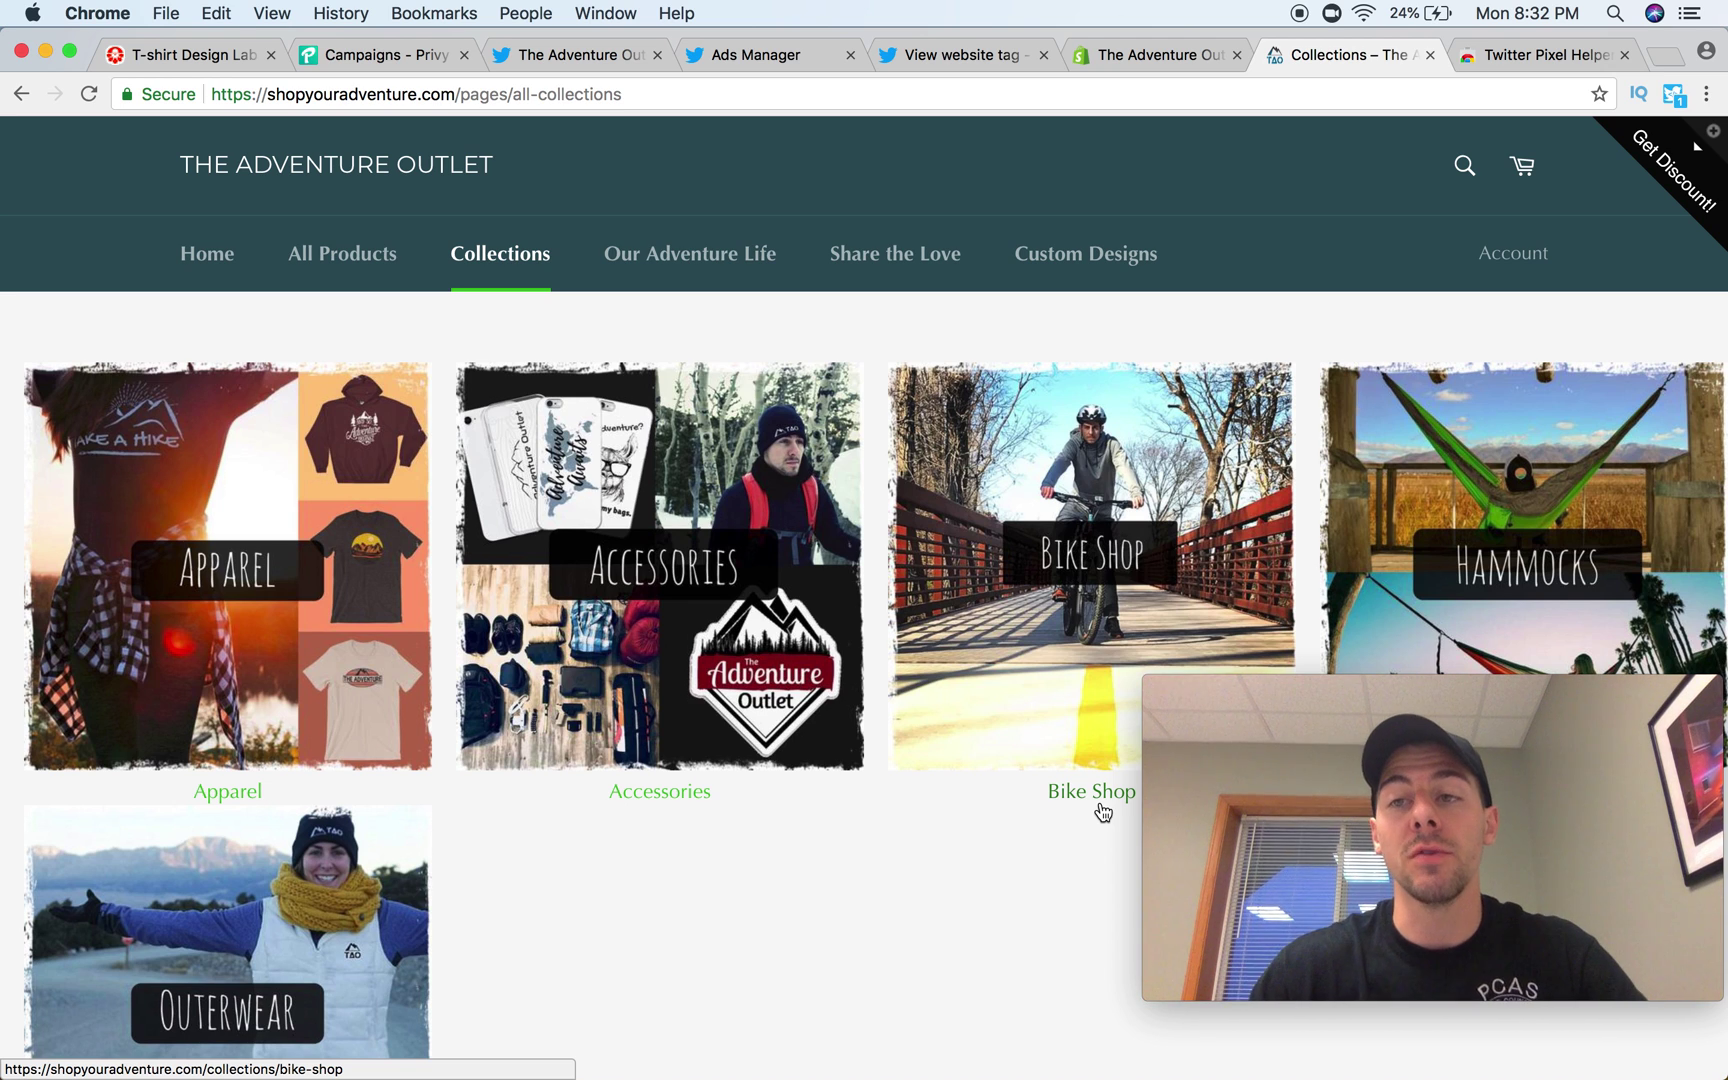
left_click(1100, 795)
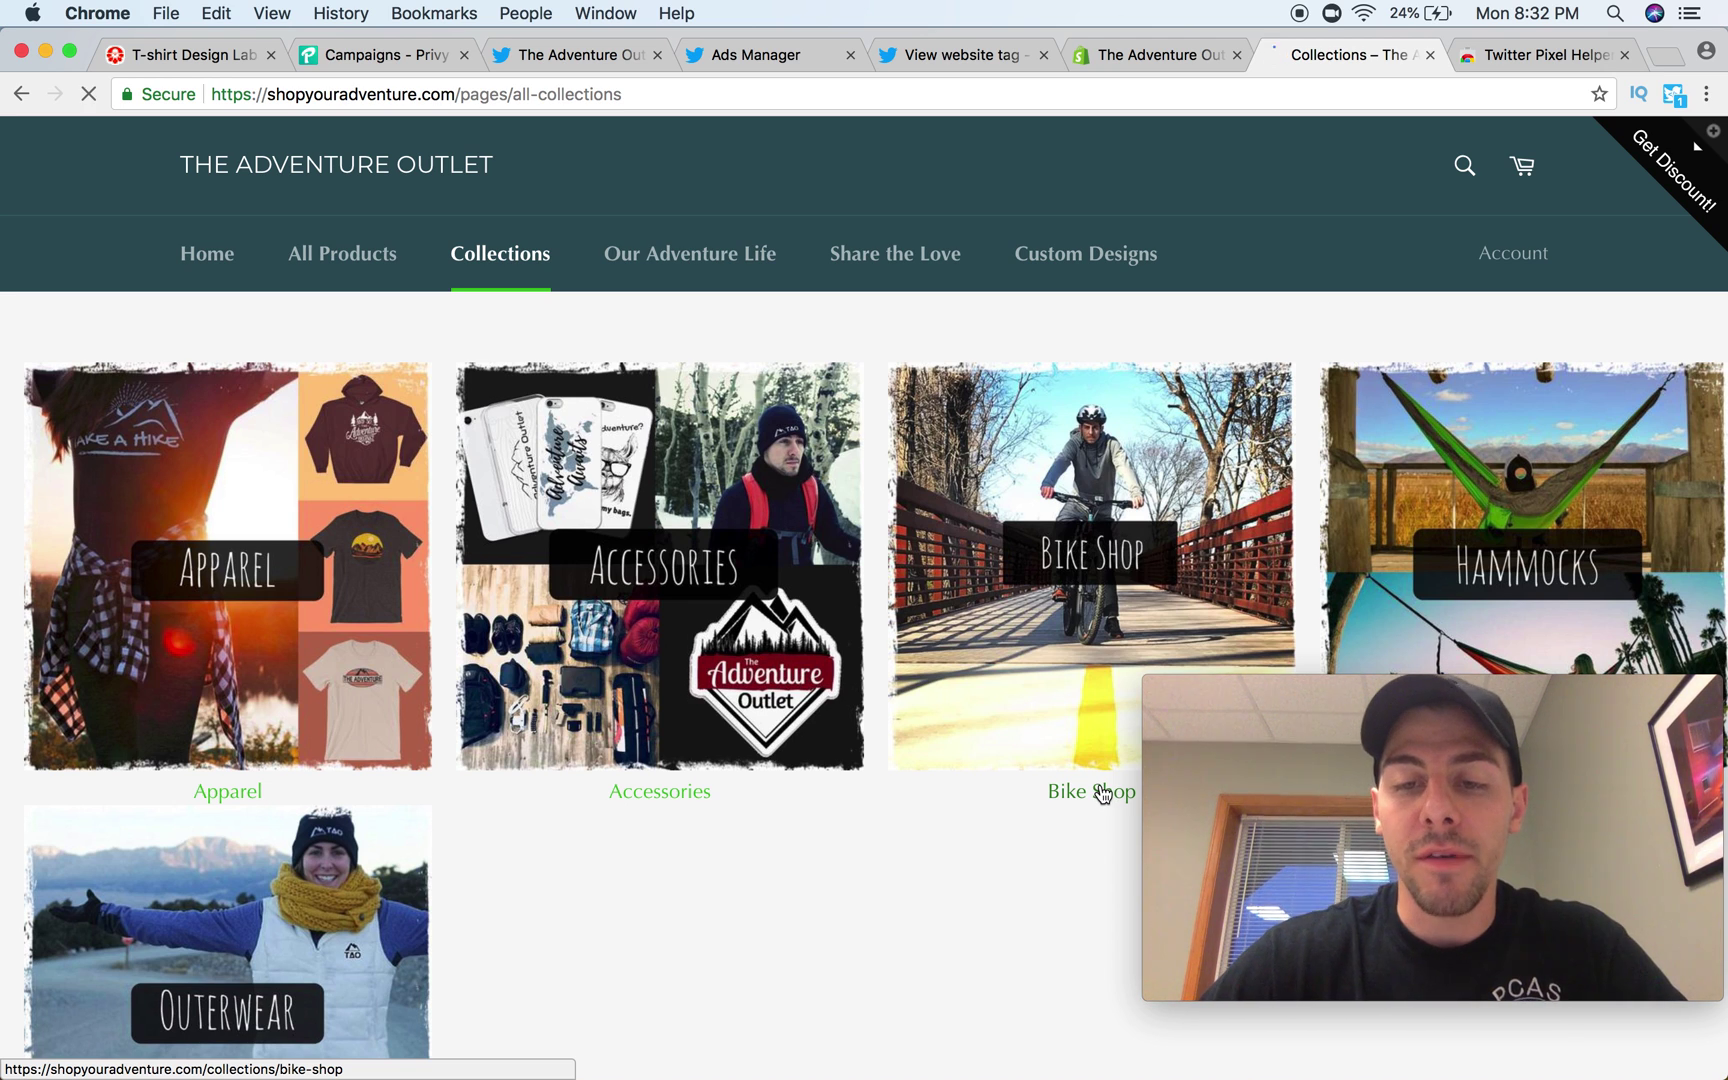
scroll(900, 640, "down", 5)
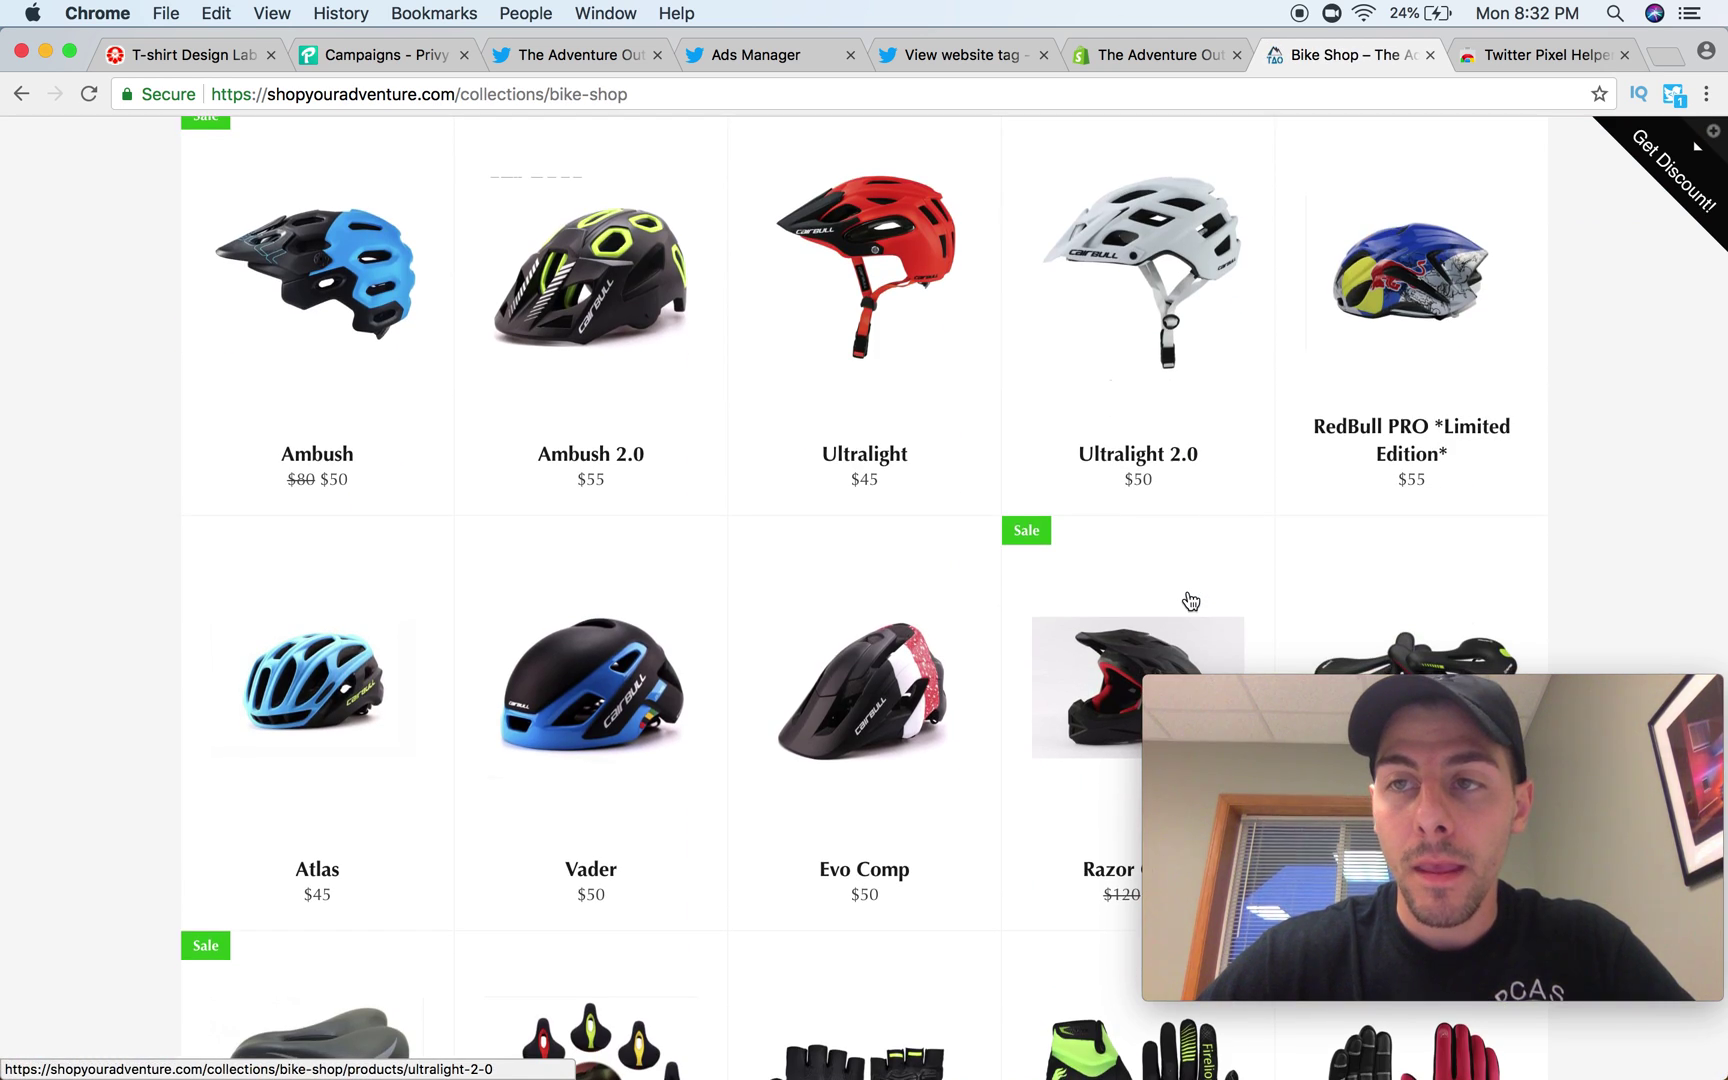
left_click(1397, 300)
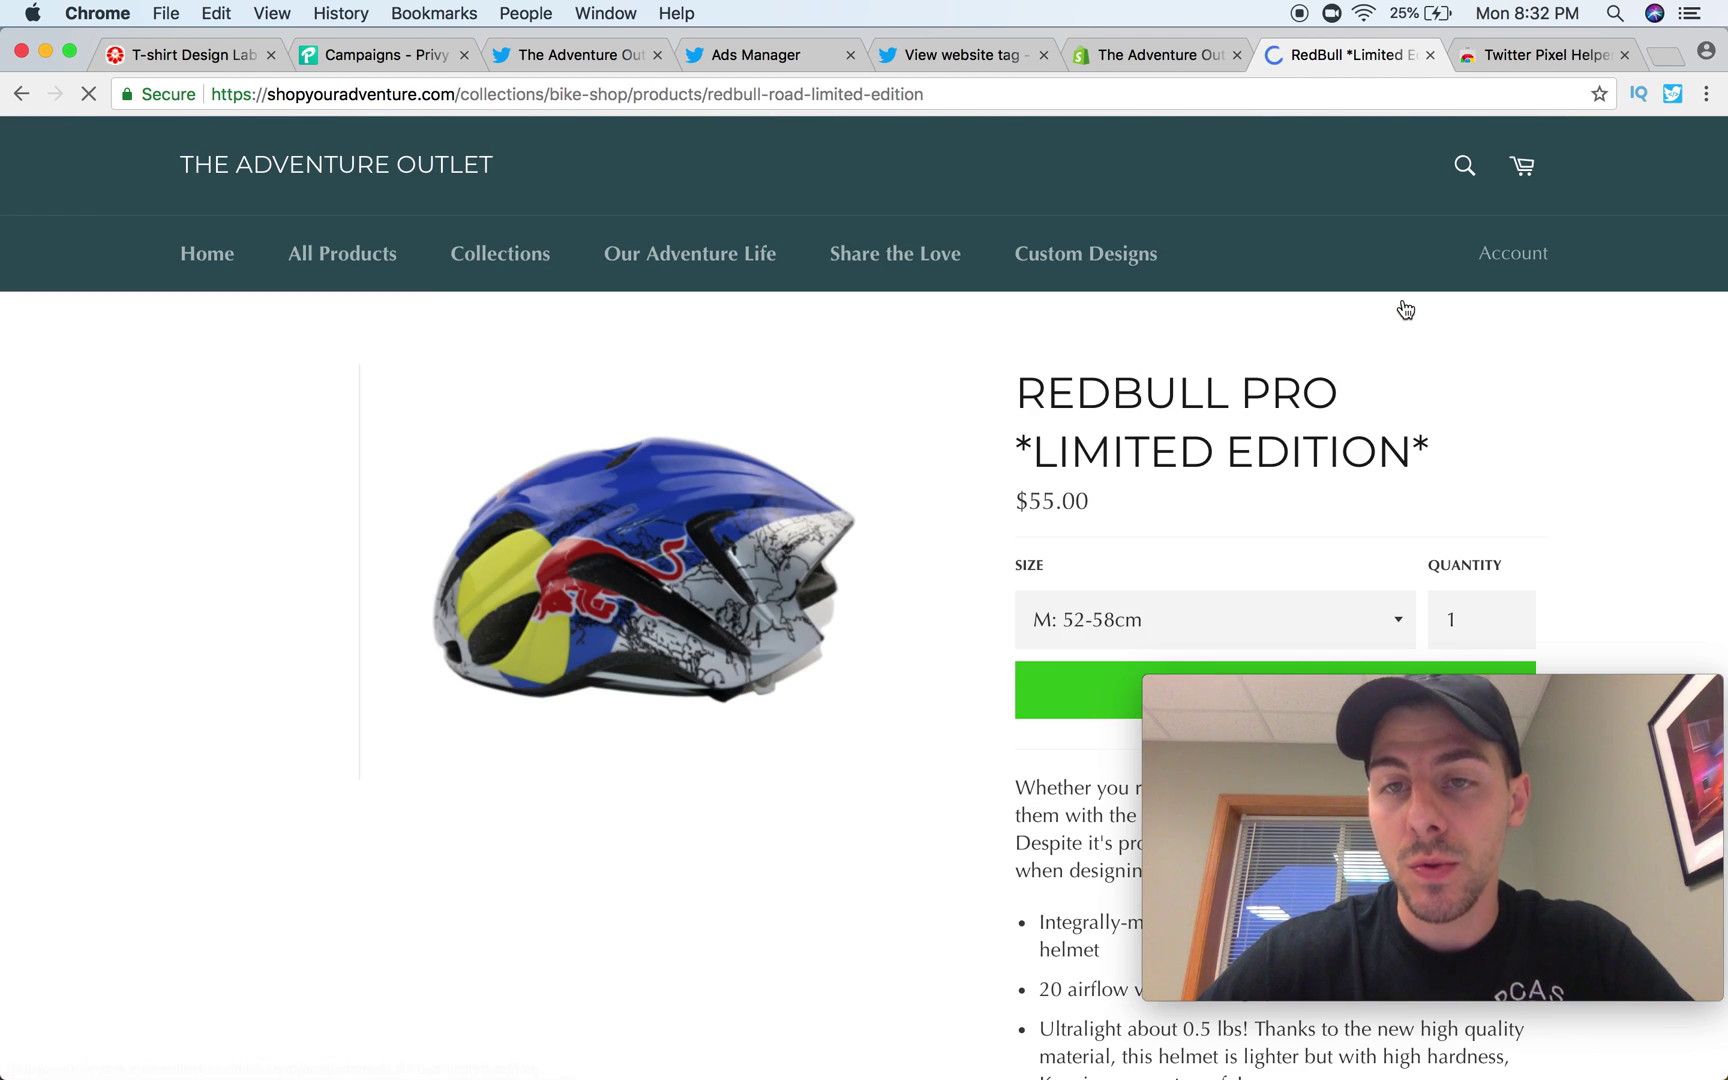
Step: Confirm with Twitter Pixel Helper that the tag fired, then return to the website tag page
scroll(777, 608, "down", 1)
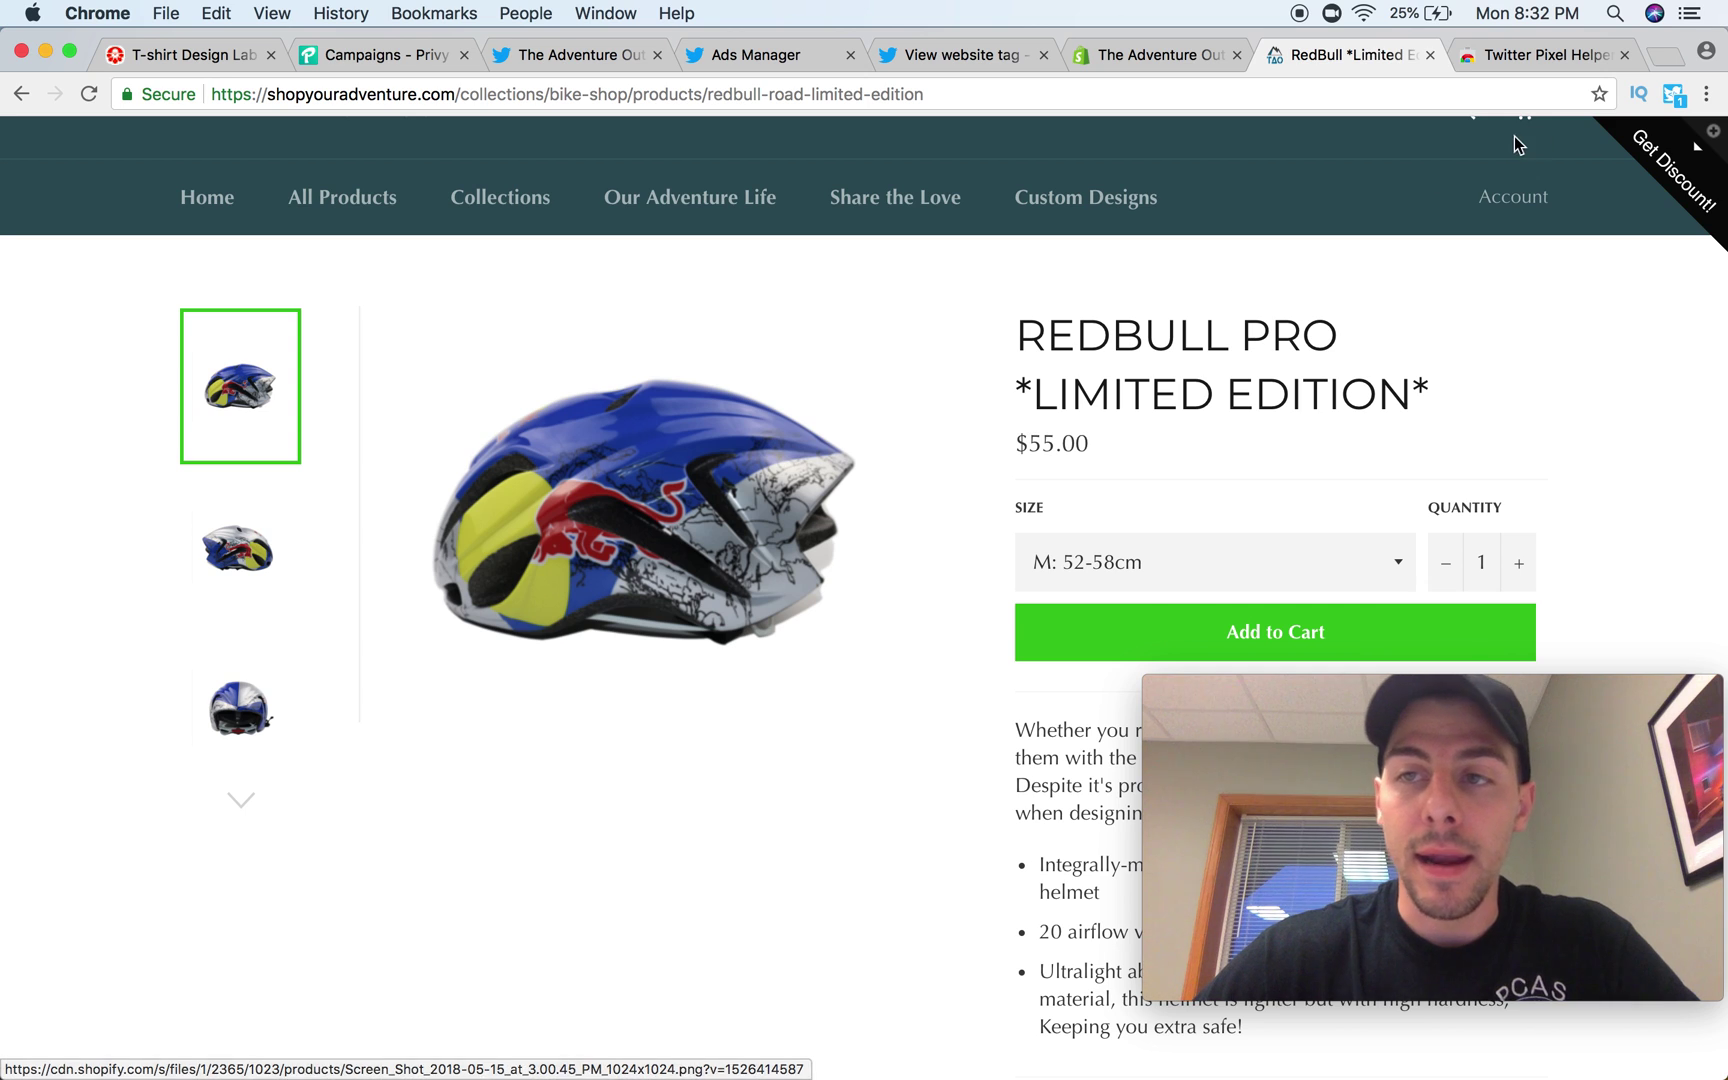
left_click(1674, 96)
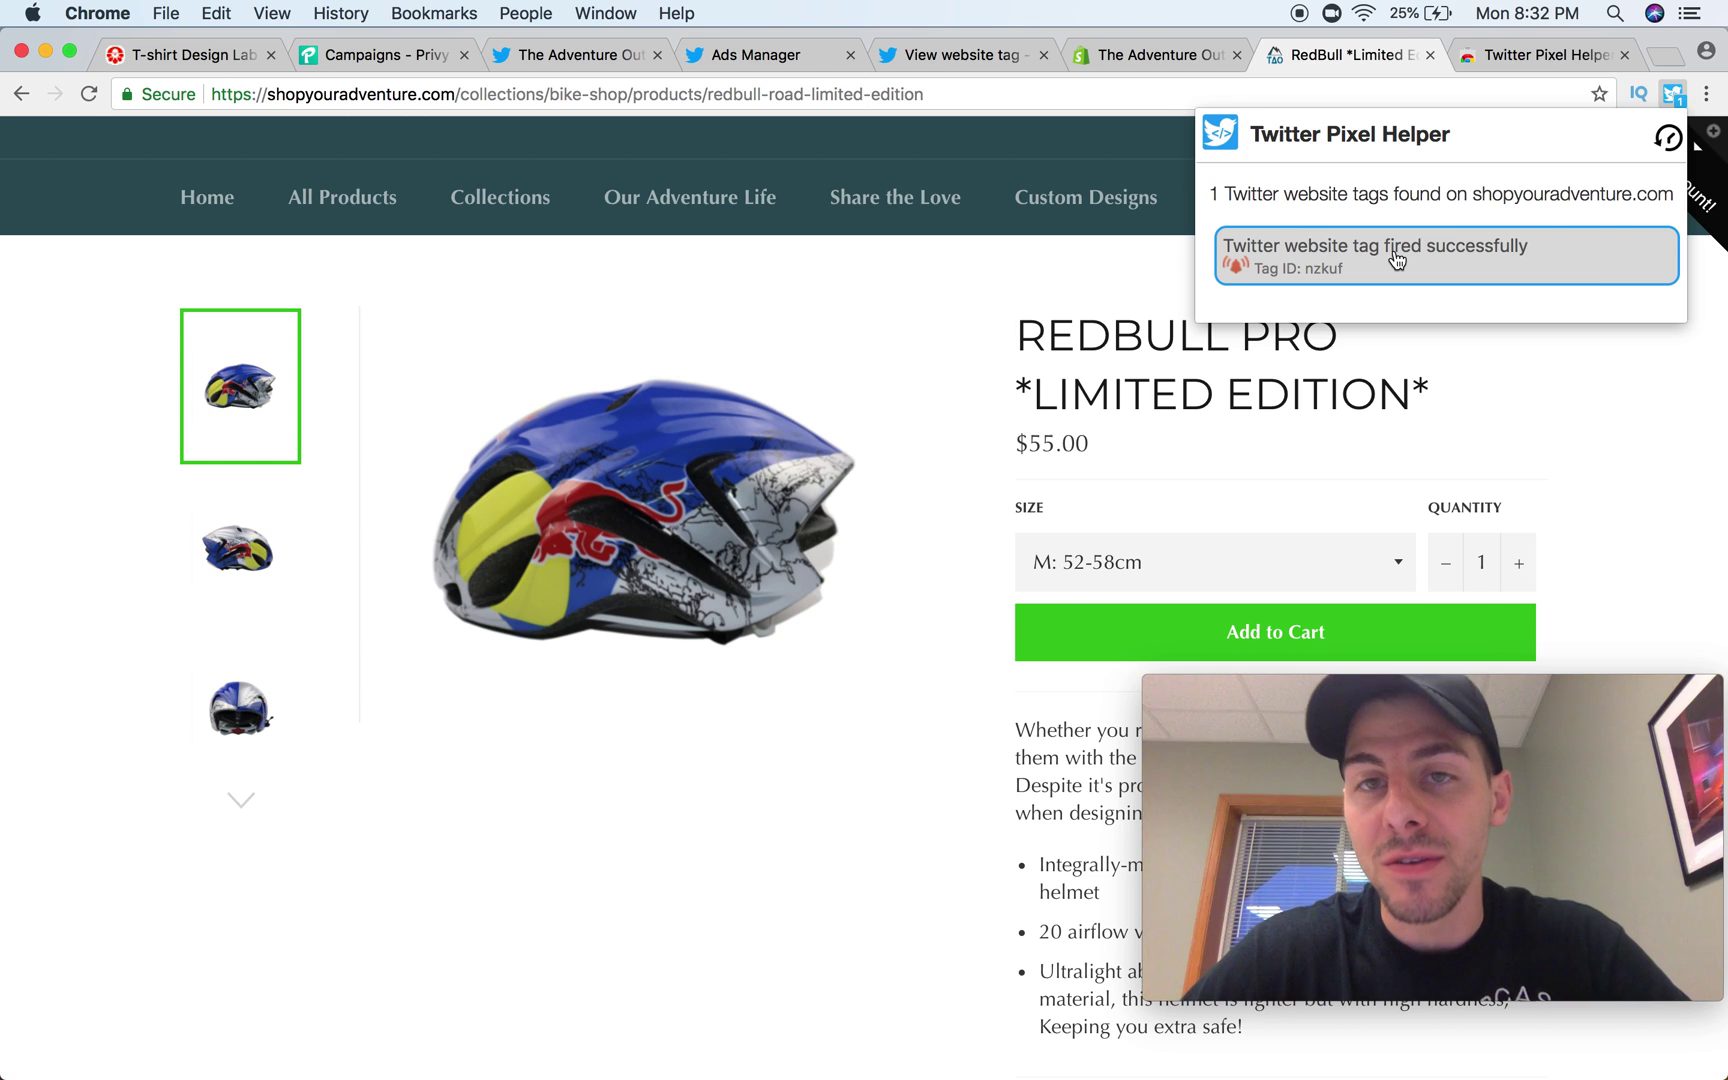
left_click(950, 55)
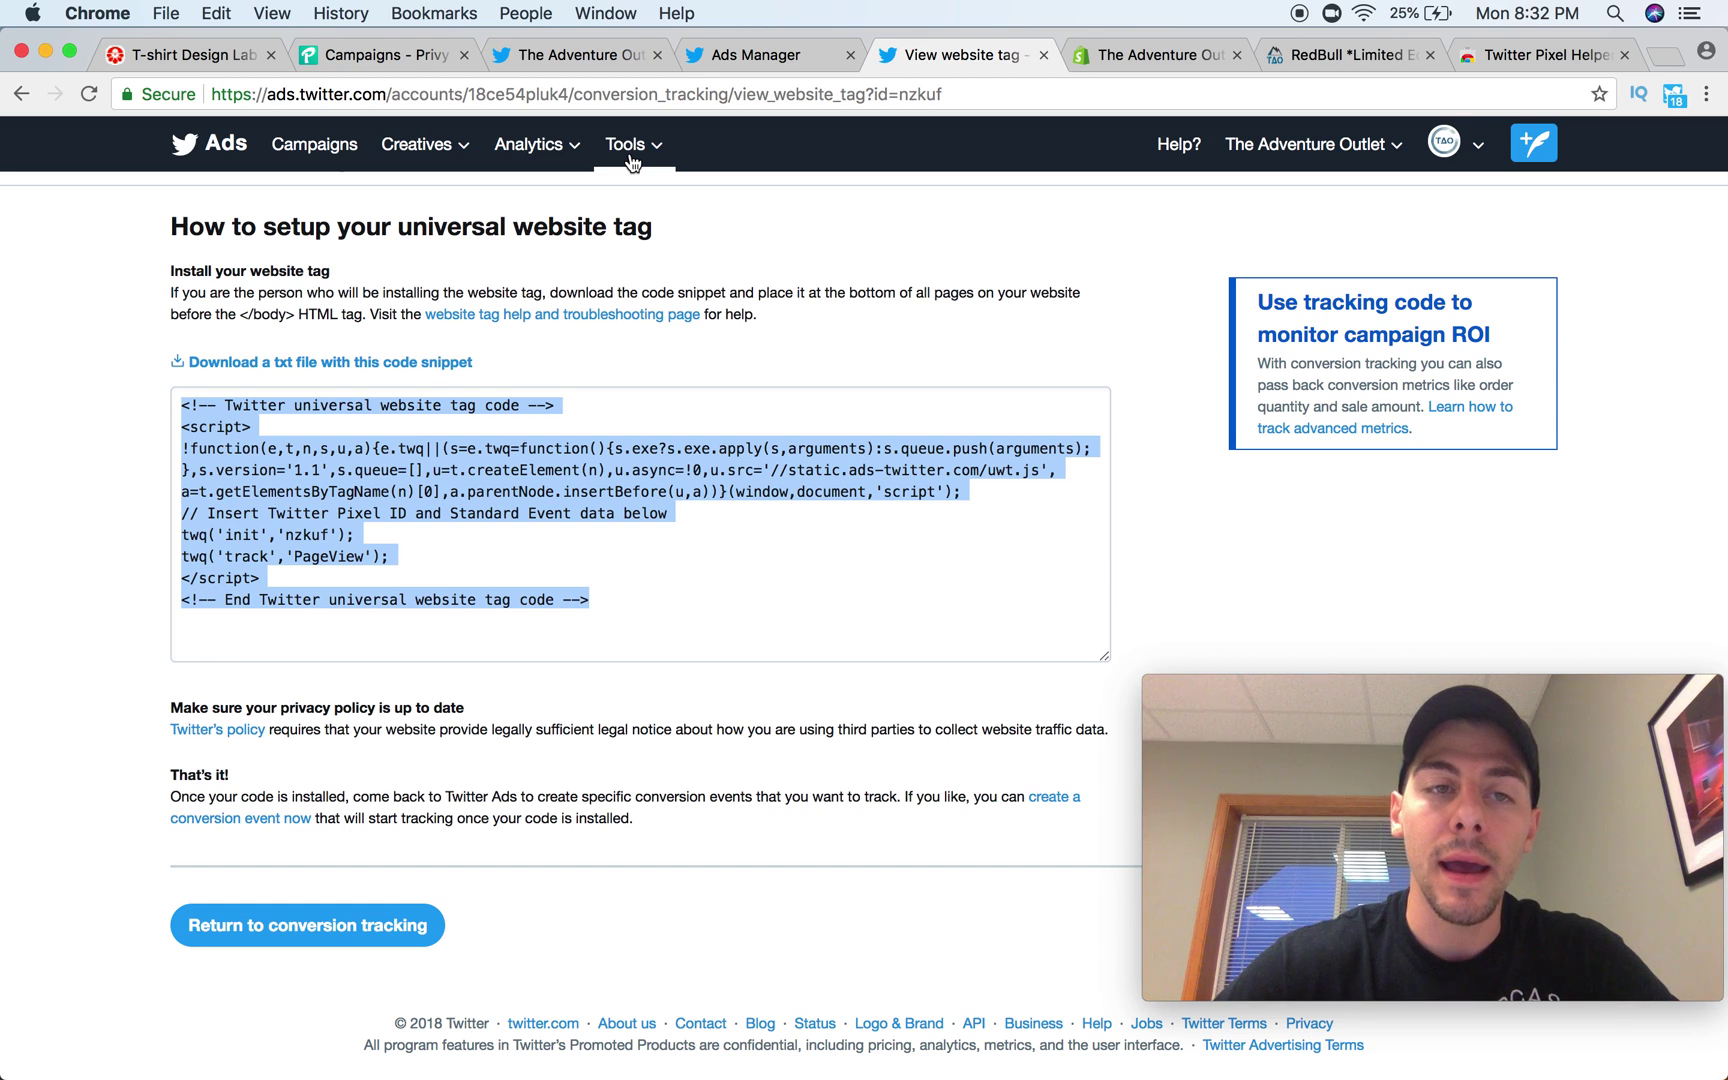
Step: On Conversion tracking, read the explanation for CheckoutPage's UNVERIFIED status, then dismiss it
scroll(631, 163, "up", 3)
left_click(235, 182)
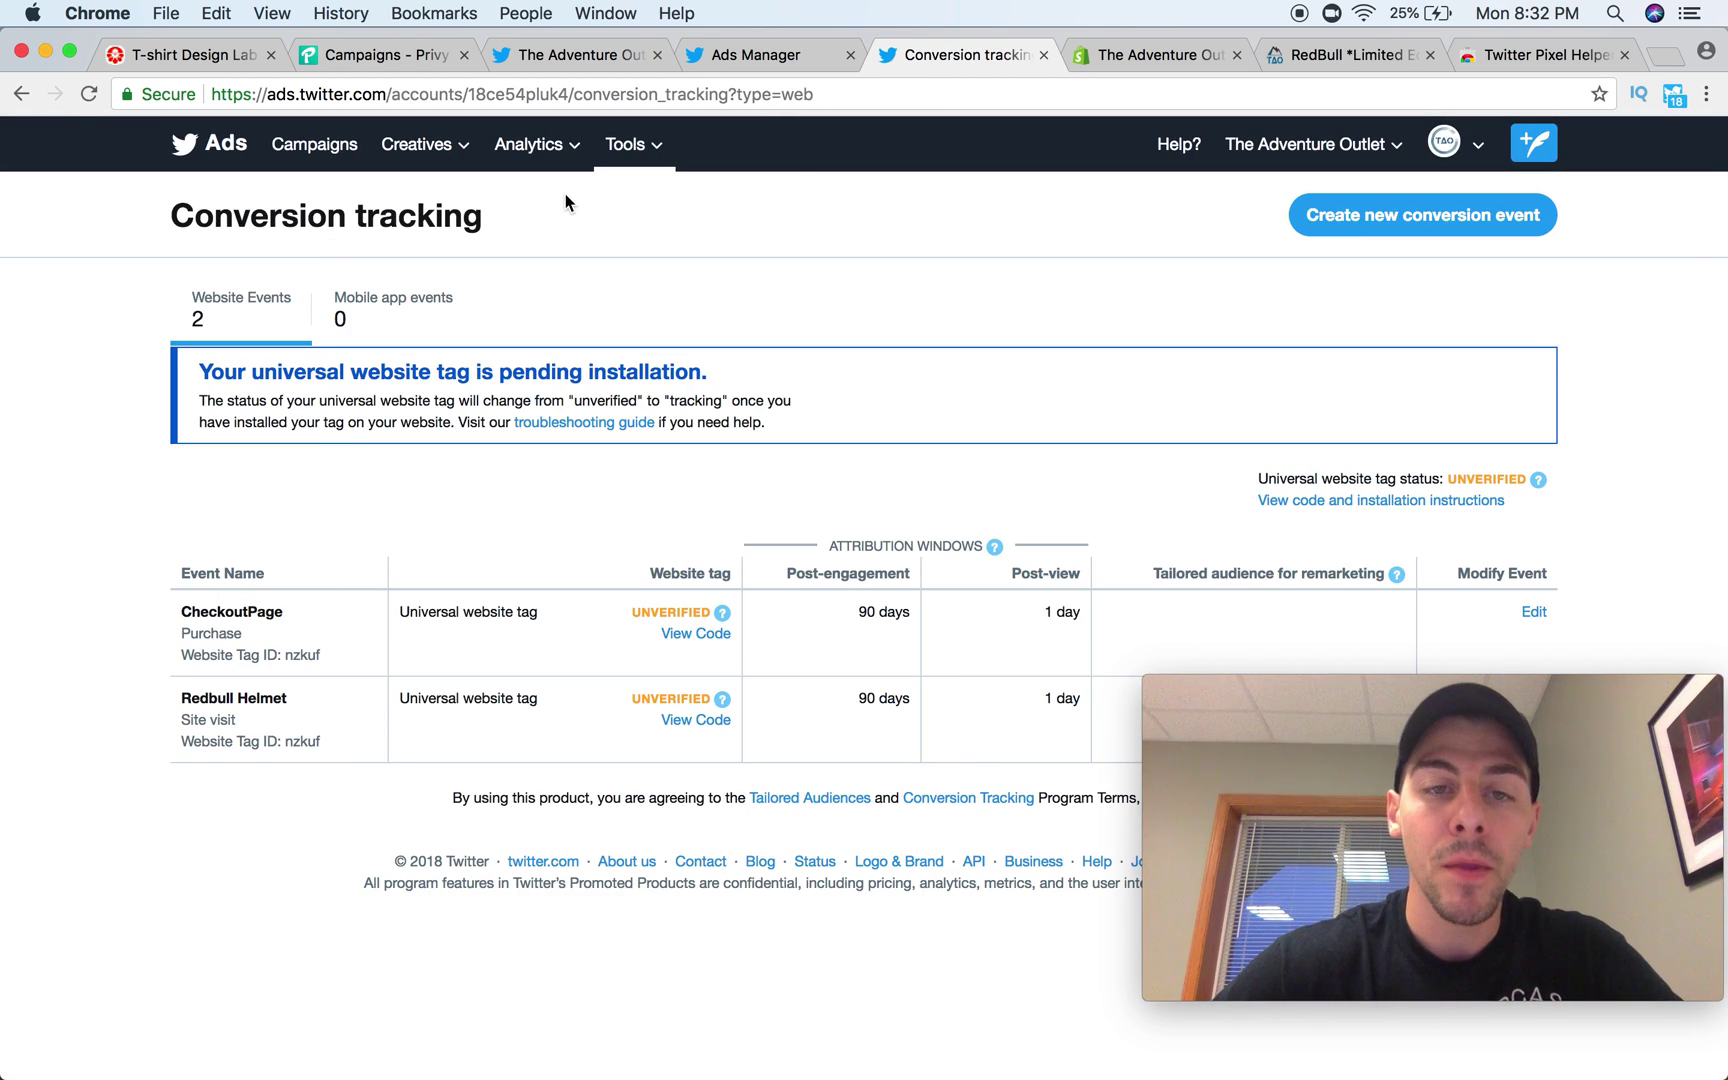
left_click(724, 617)
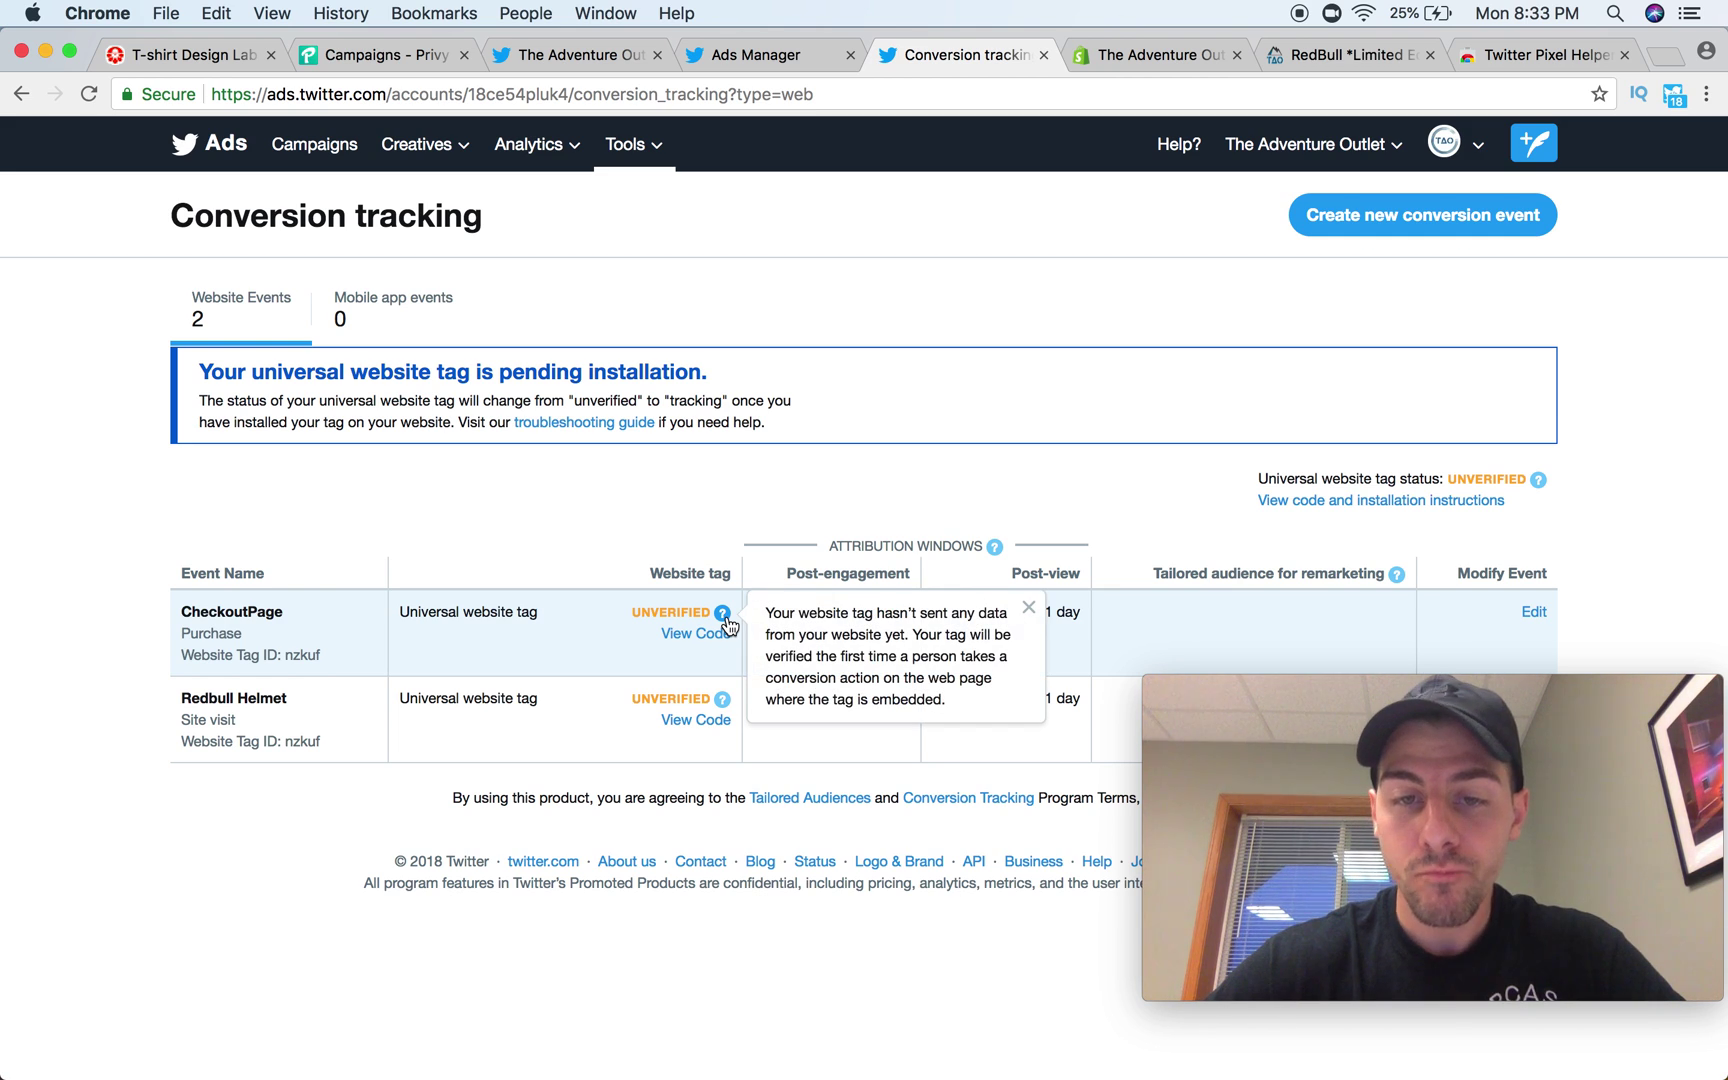
left_click_drag(765, 620, 980, 703)
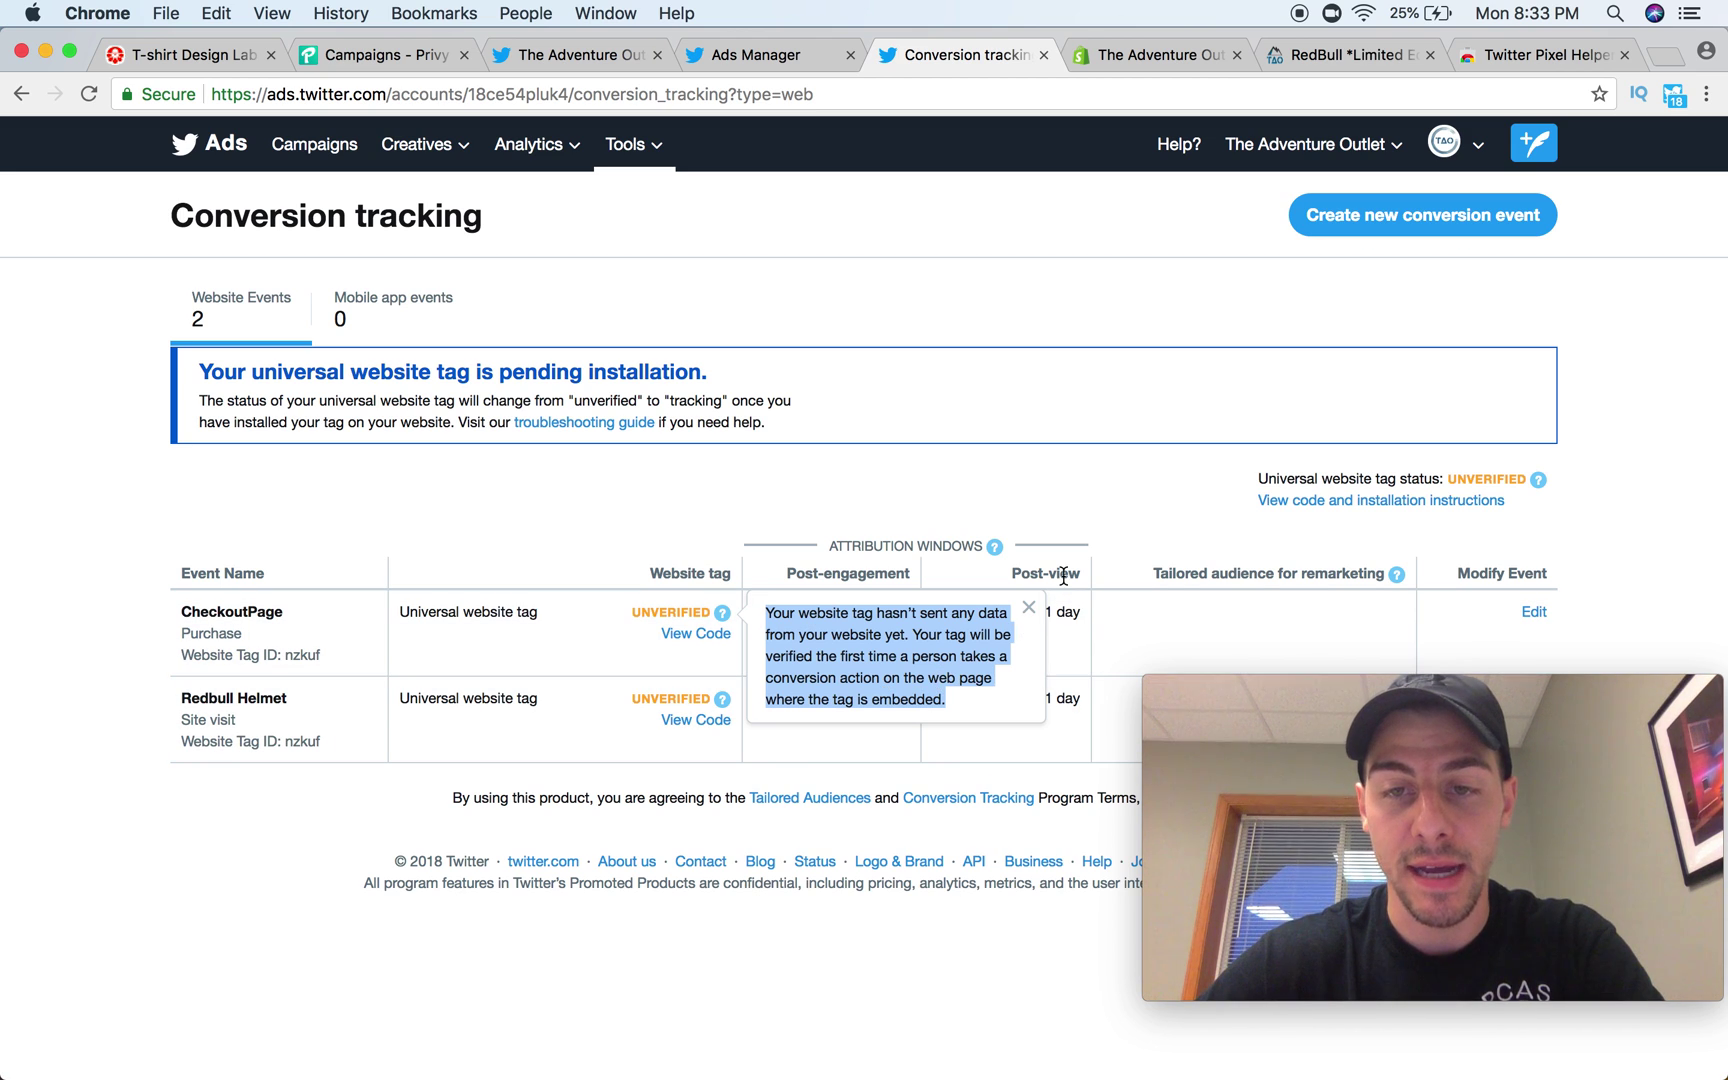
left_click(1117, 528)
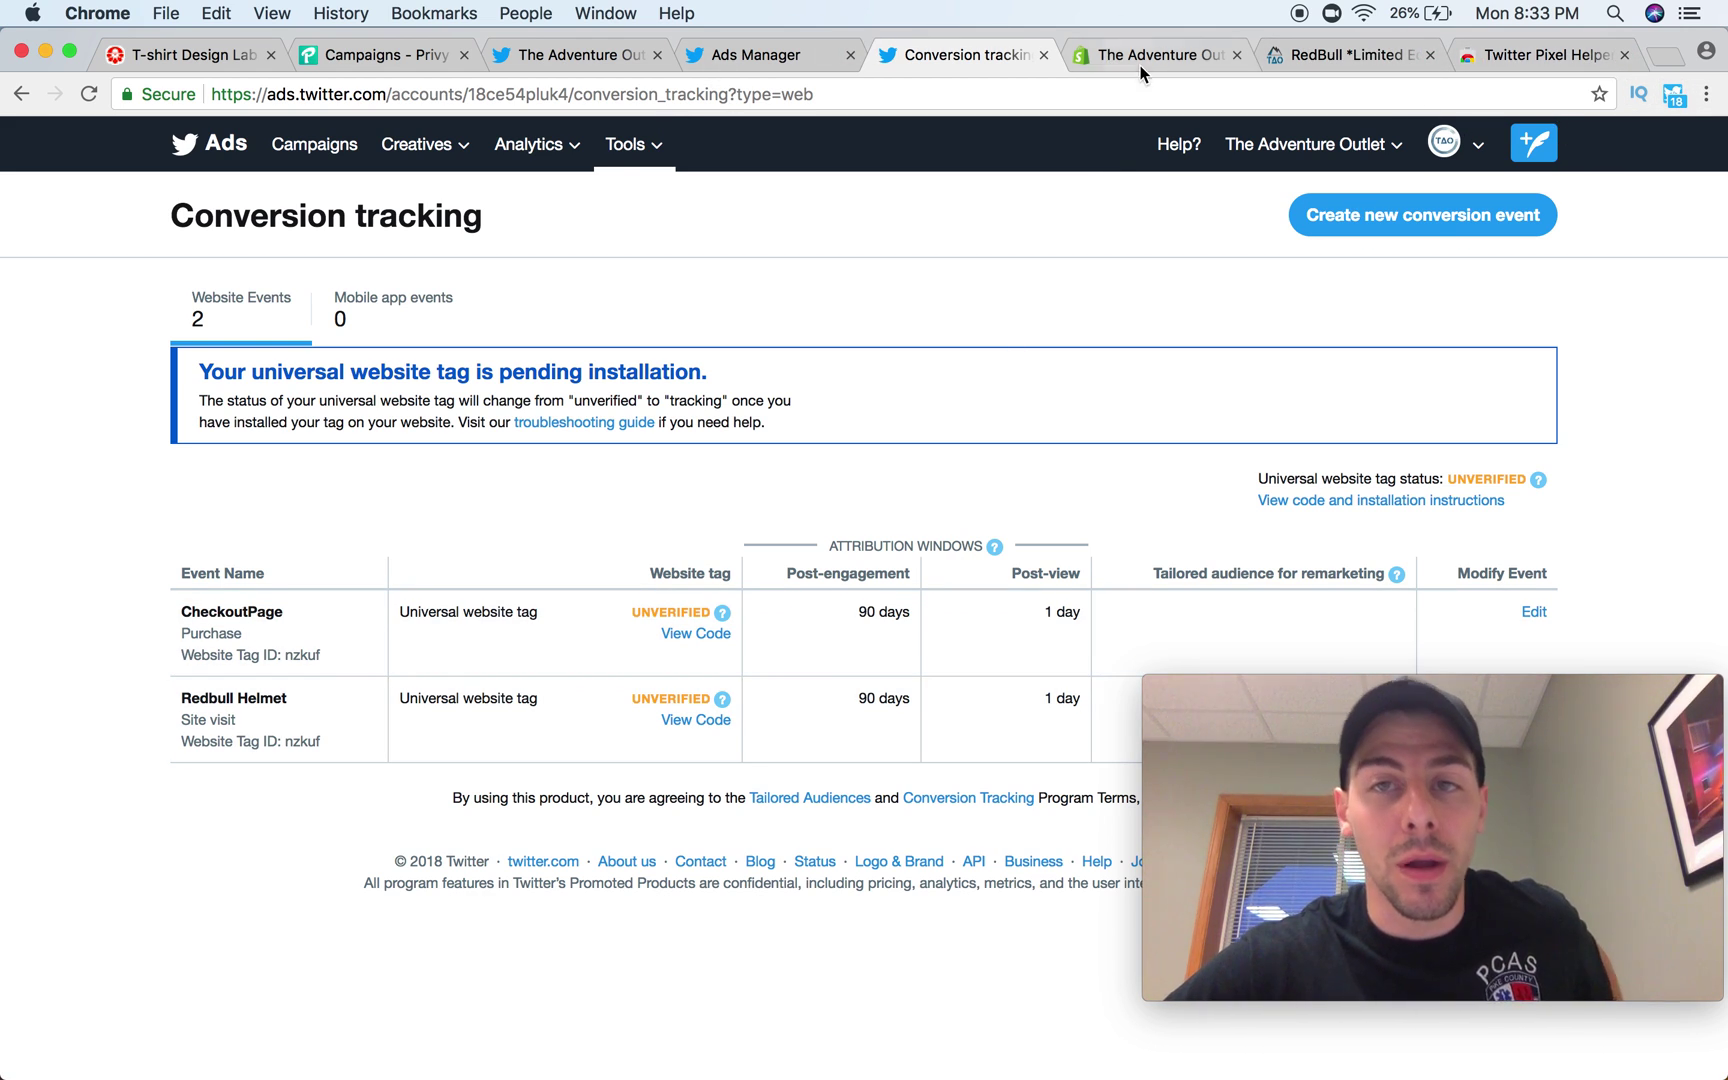
Step: Recheck the Twitter tag with Pixel Helper on the RedBull PRO product tab, then close the results
left_click(1299, 55)
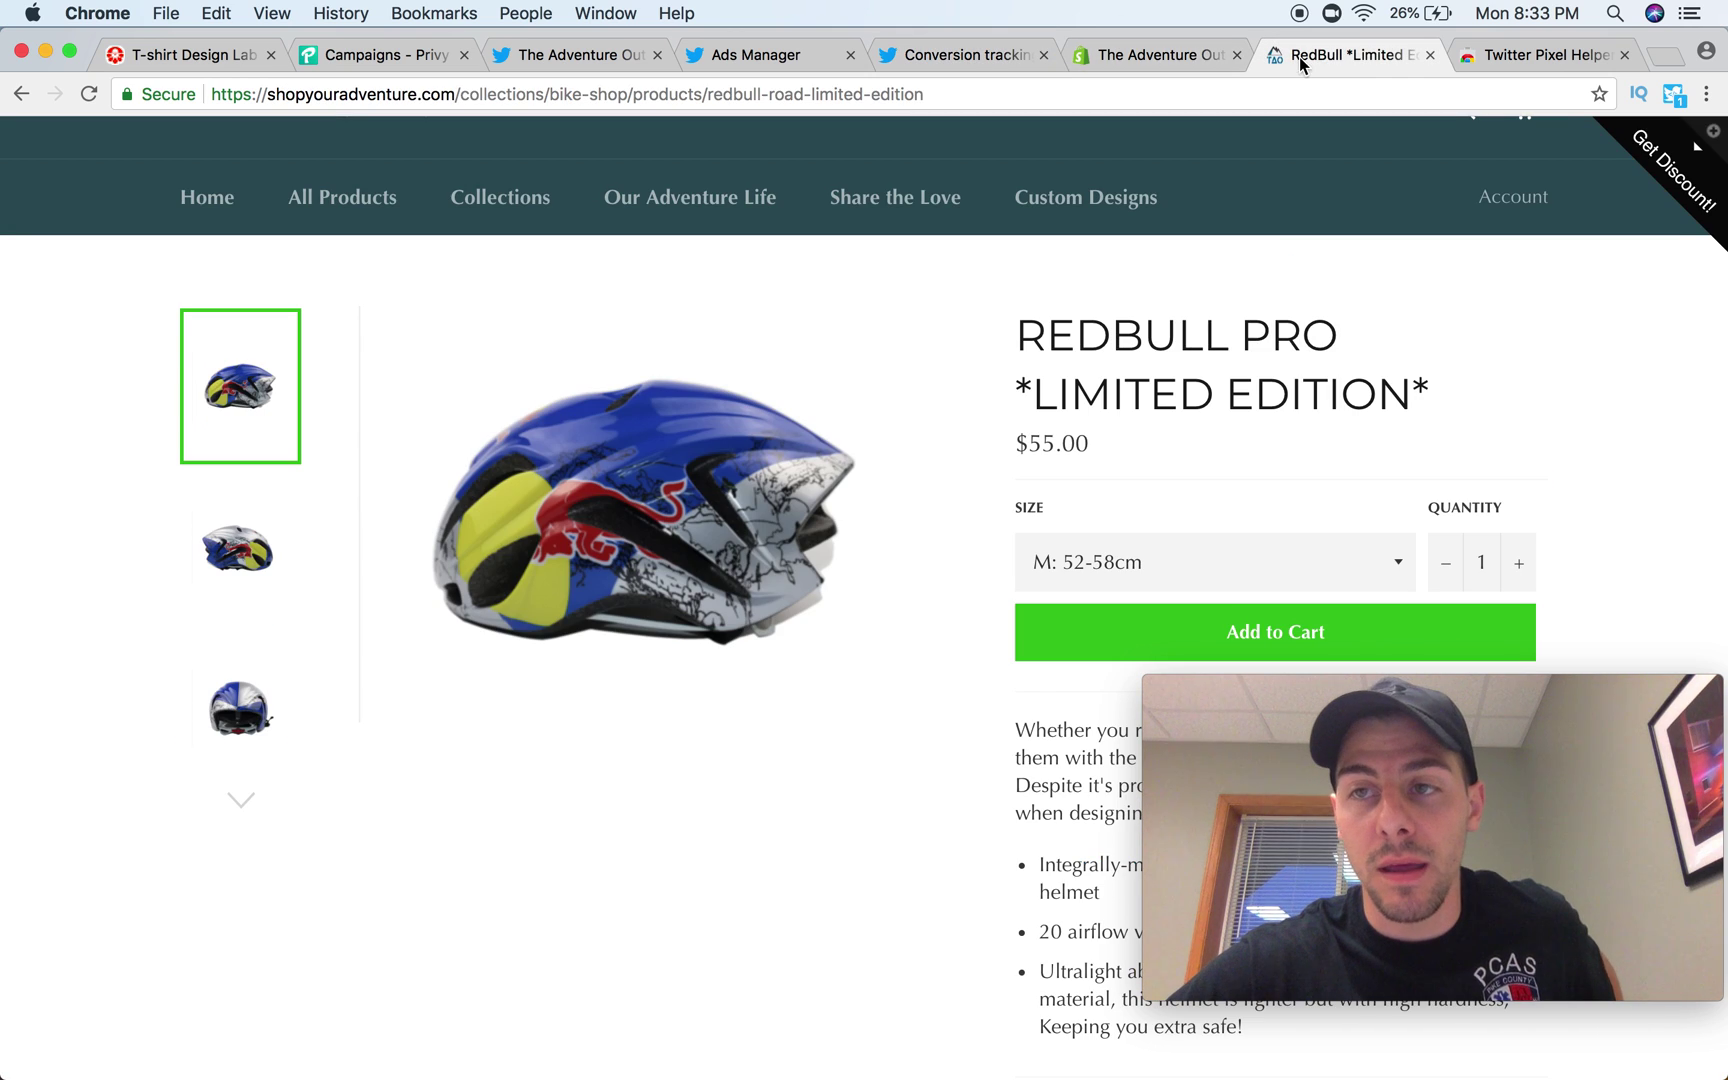
left_click(1680, 100)
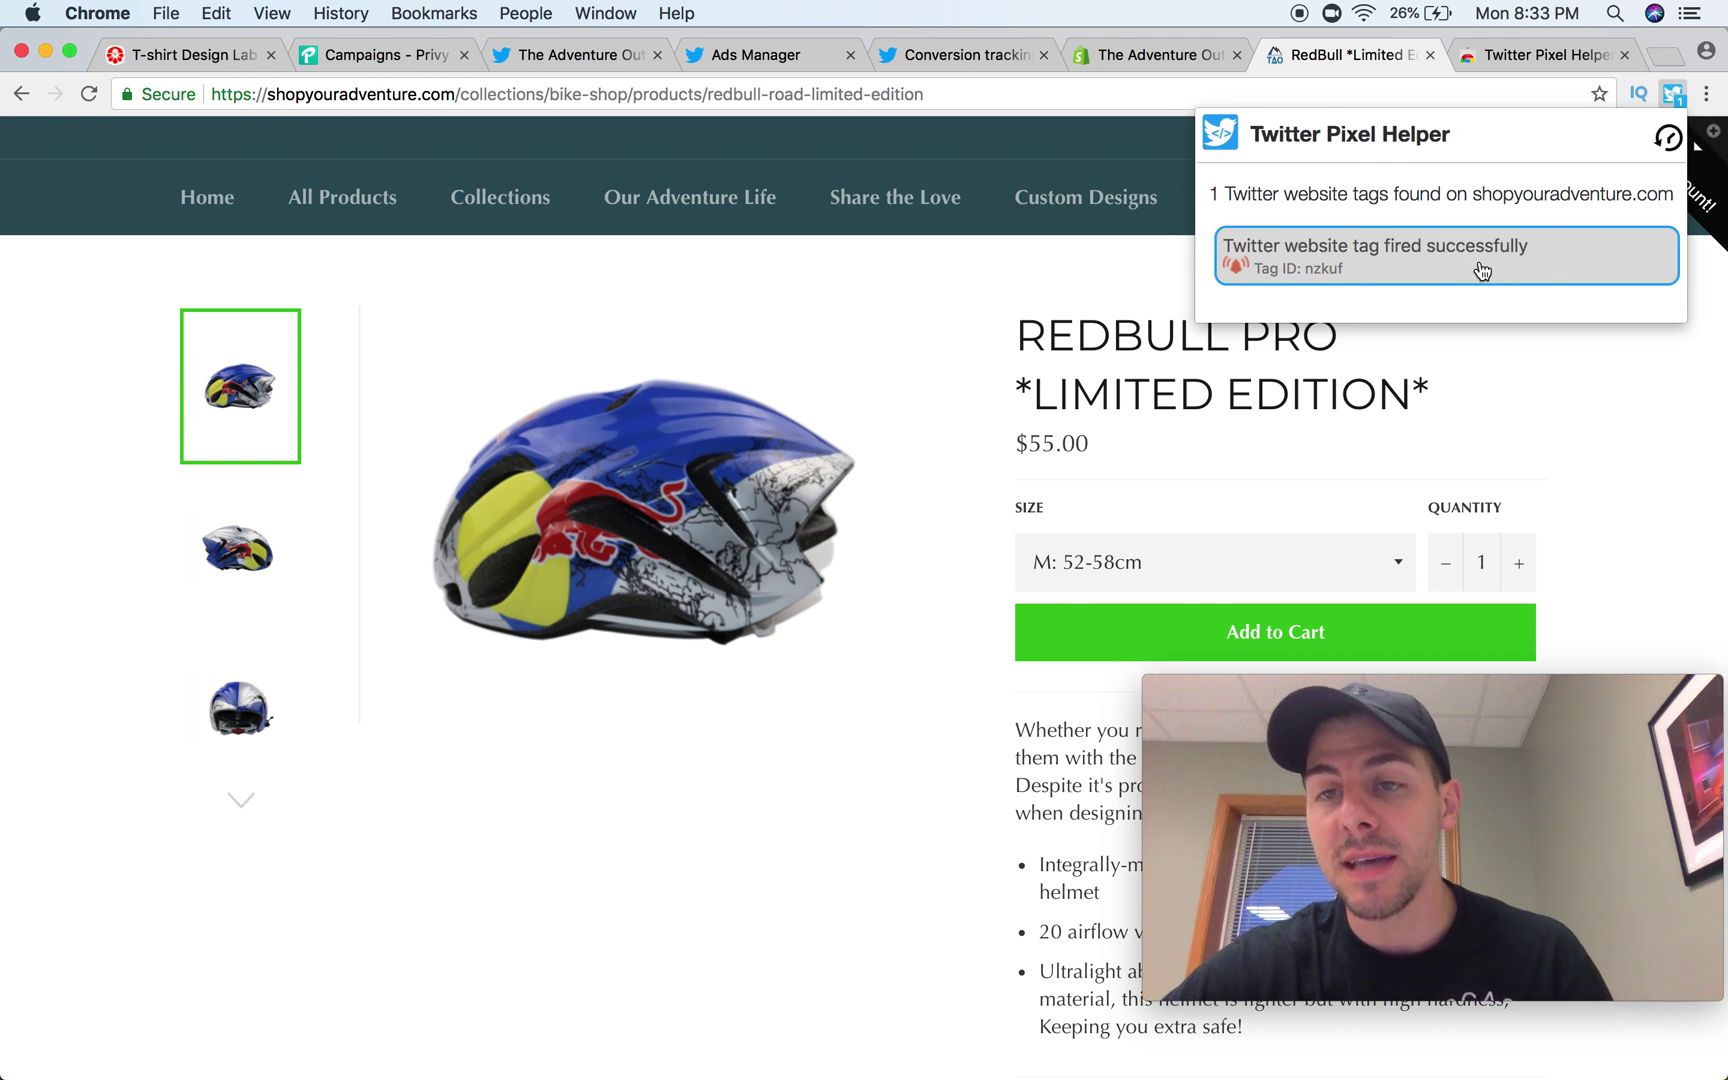
left_click(1644, 414)
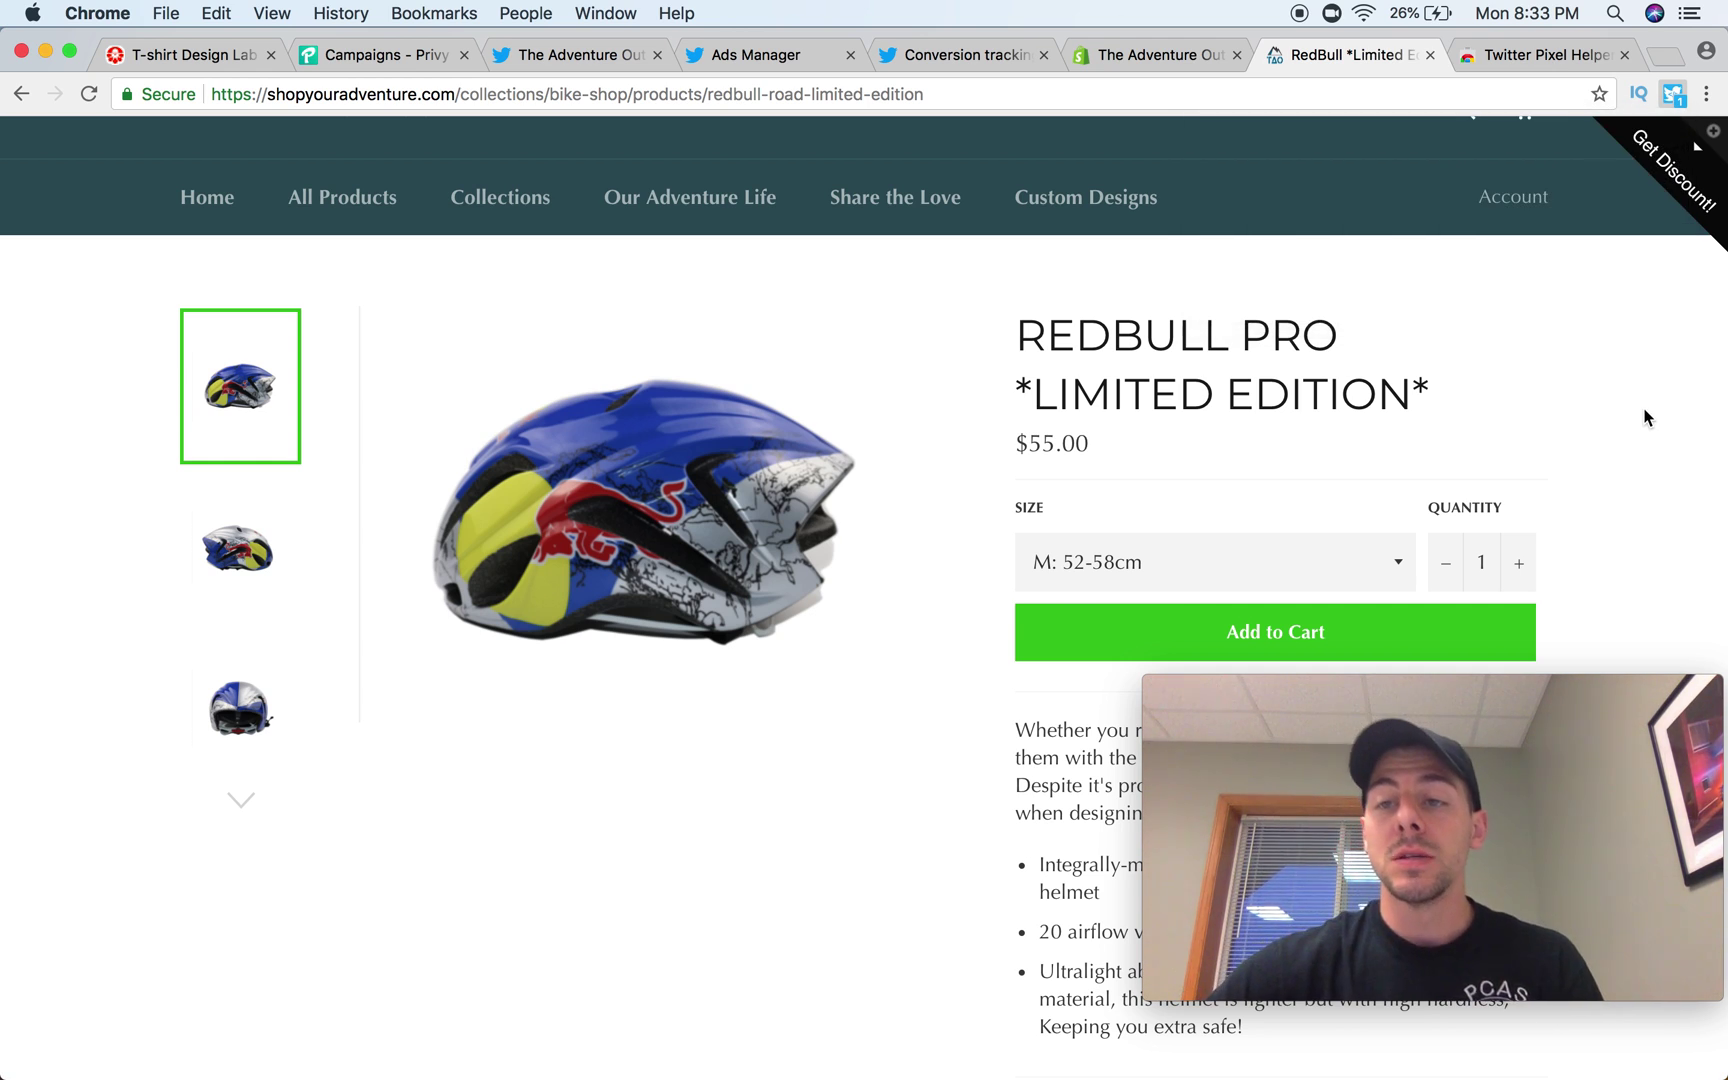